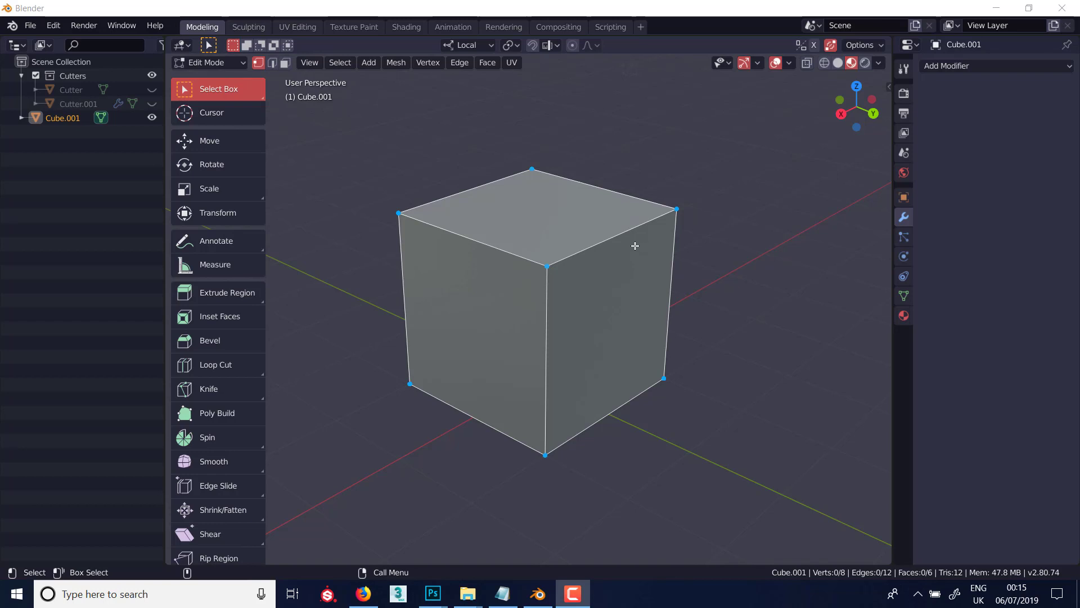
Add a single centred vertical loop cut running over the cube's top face, without sliding it.
left_click(234, 363)
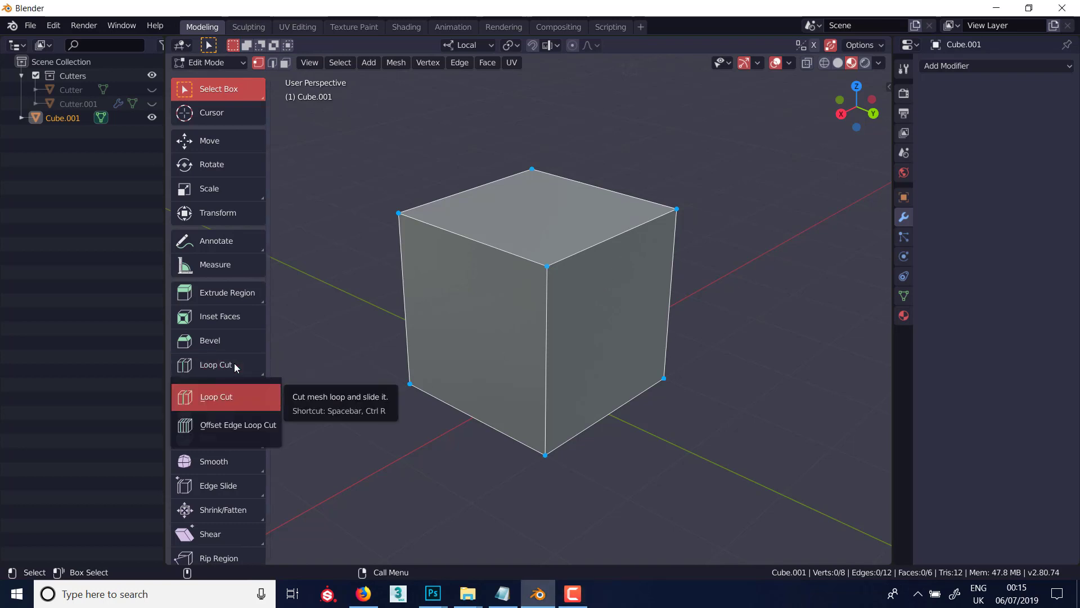
key("Escape")
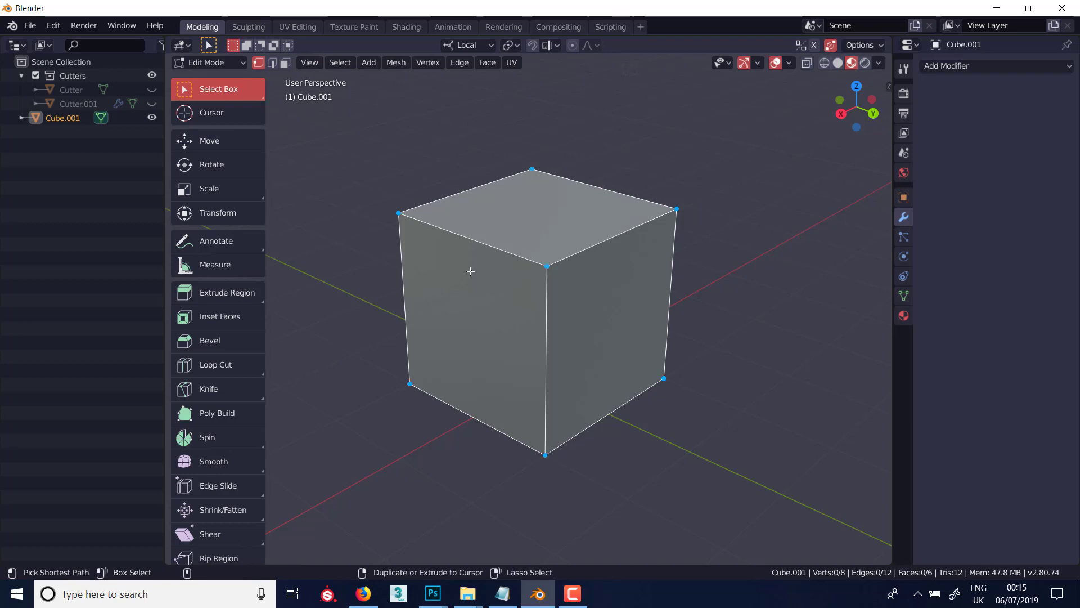
key("ctrl+r")
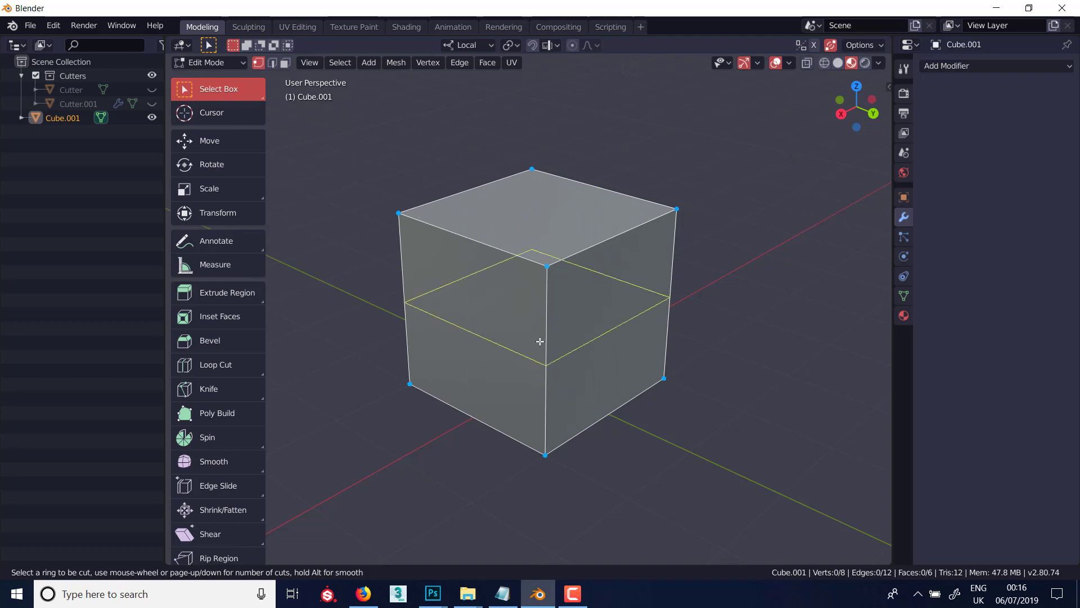
left_click(469, 237)
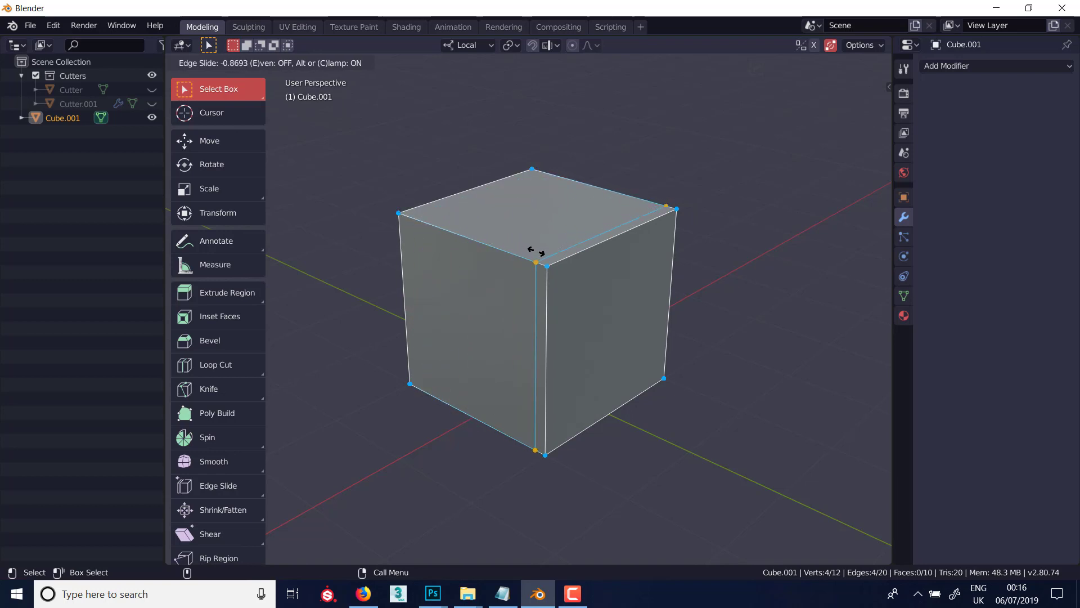
right_click(459, 227)
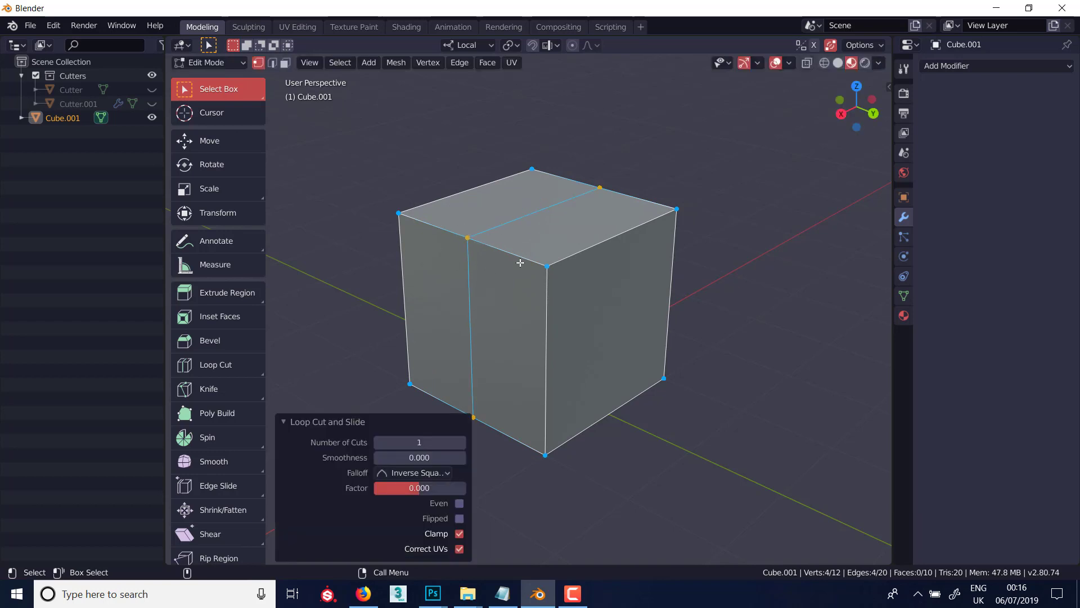
Add a second loop cut midway between the first cut and the nearest corner edge, and repeat the operation between the two cuts.
middle_click_drag(467, 275, 514, 271)
key("ctrl+r")
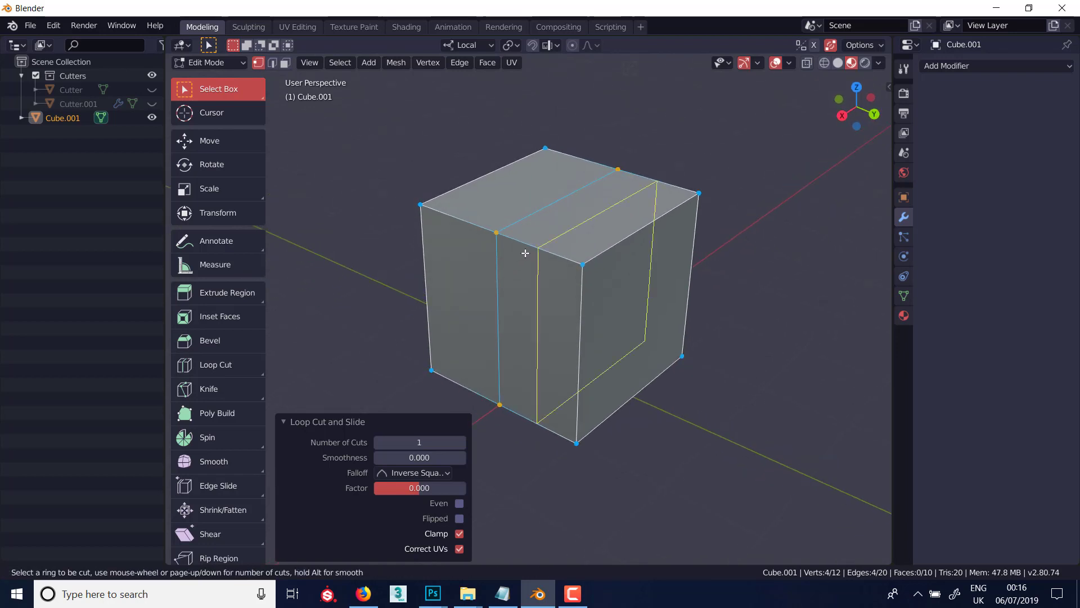
left_click(536, 250)
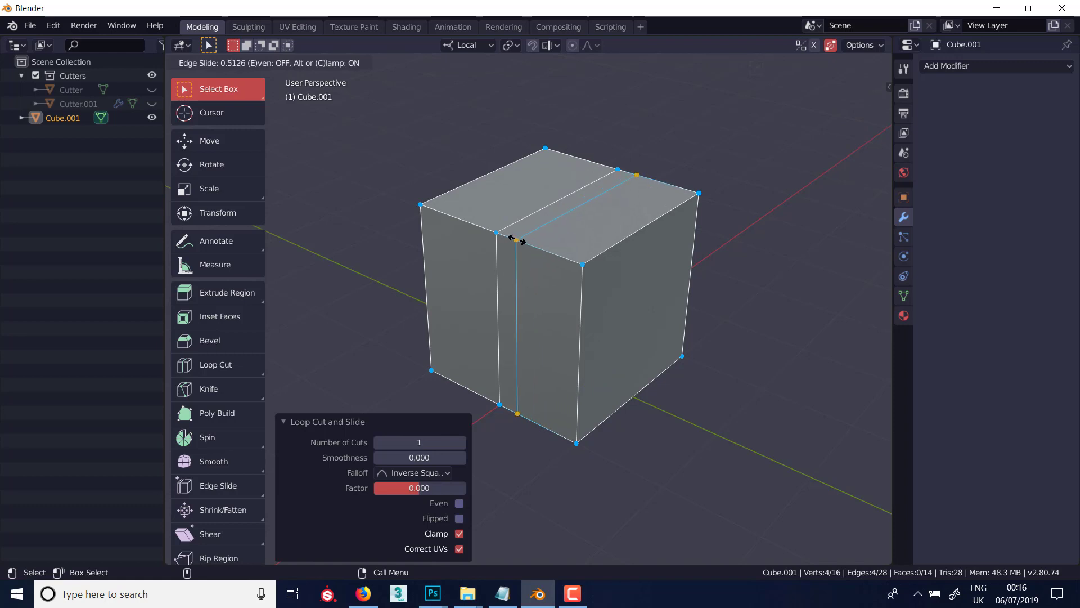
right_click(515, 239)
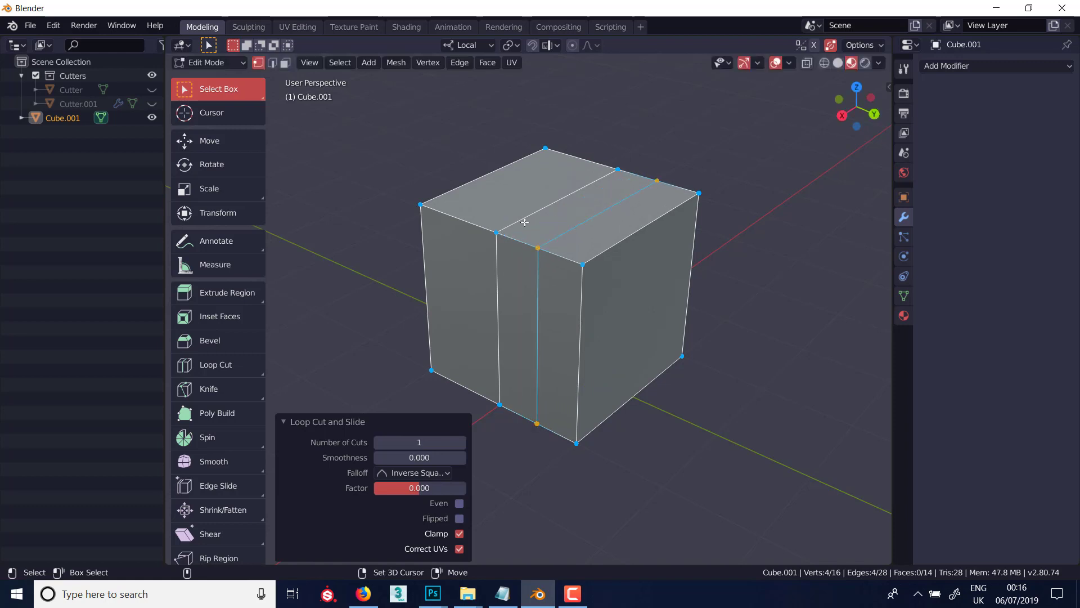
key("shift+r")
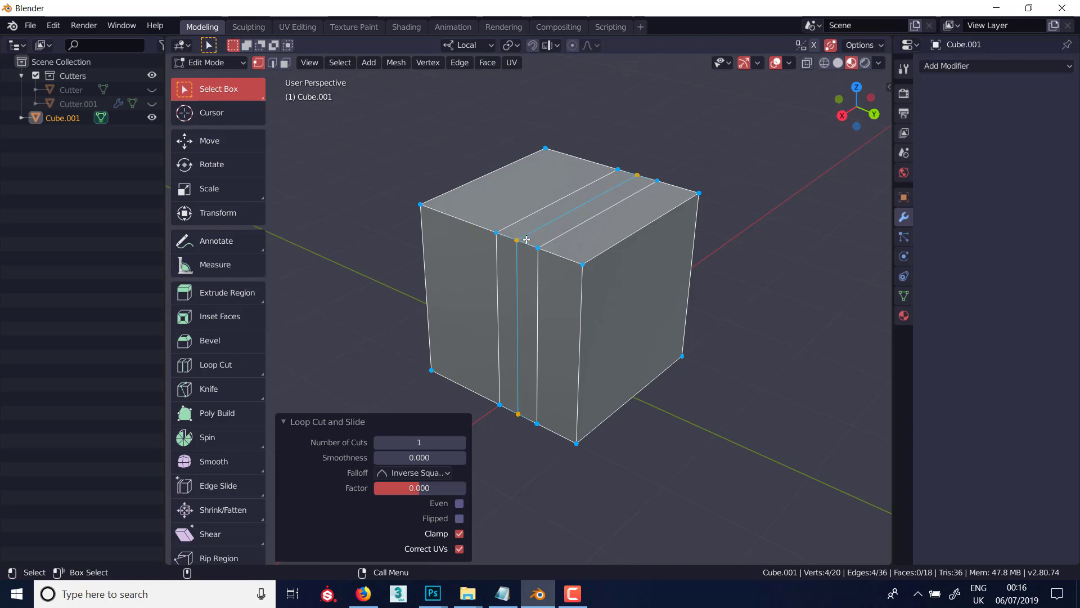
Undo all three loop cuts on the cube.
key("ctrl+z")
key("ctrl+z")
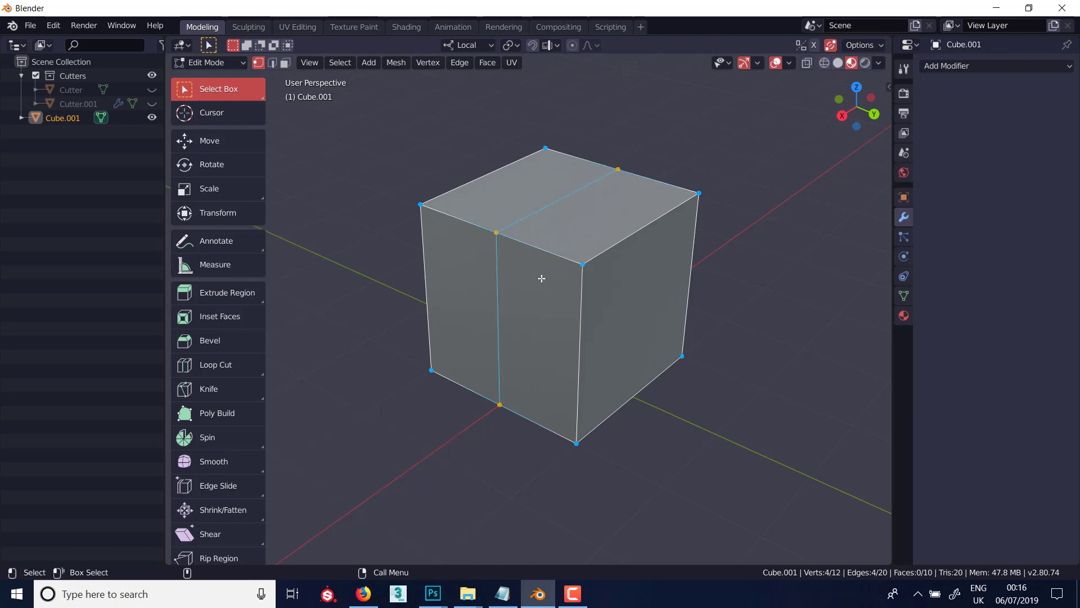
key("ctrl+z")
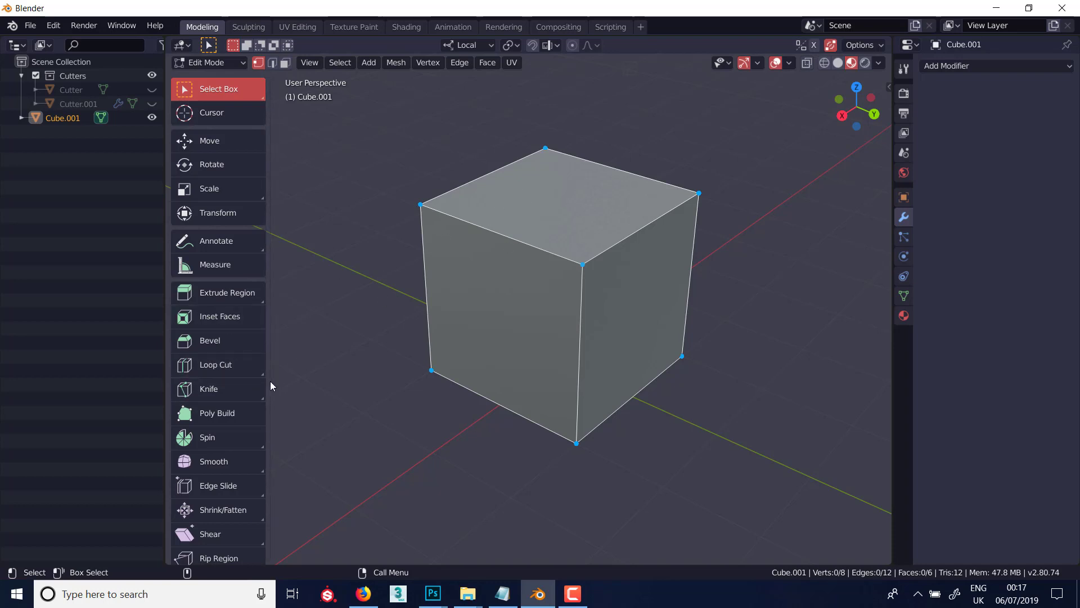
Add one vertical loop cut to the plain cube and keep it centred by cancelling the slide.
key("ctrl+r")
left_click(515, 254)
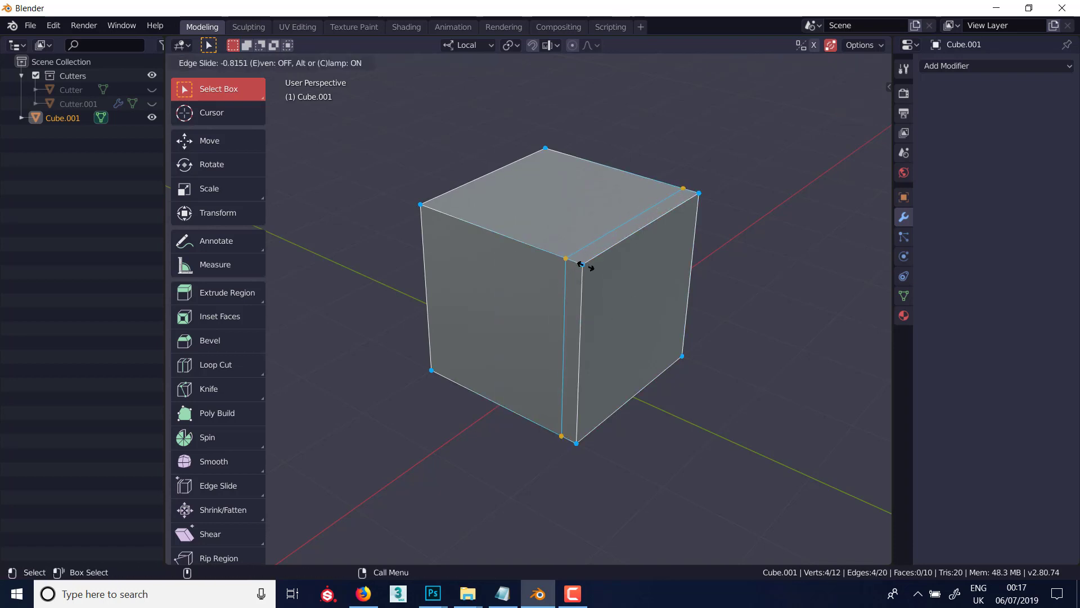
right_click(588, 269)
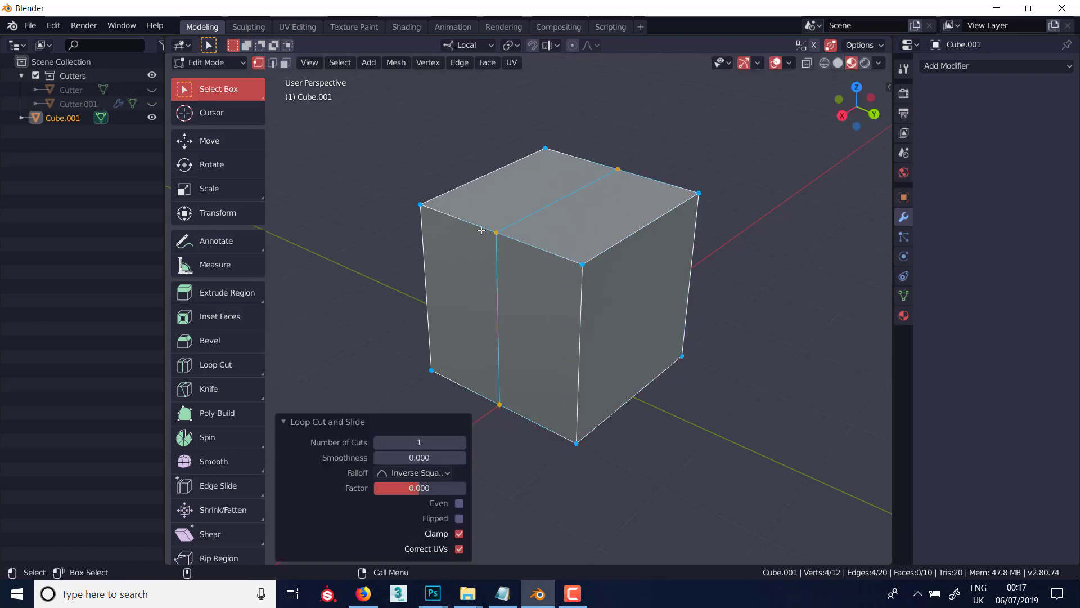
Try a second loop cut slid toward the nearest corner edge with factor -0.669, and undo the loop cuts.
key("ctrl+r")
left_click(520, 244)
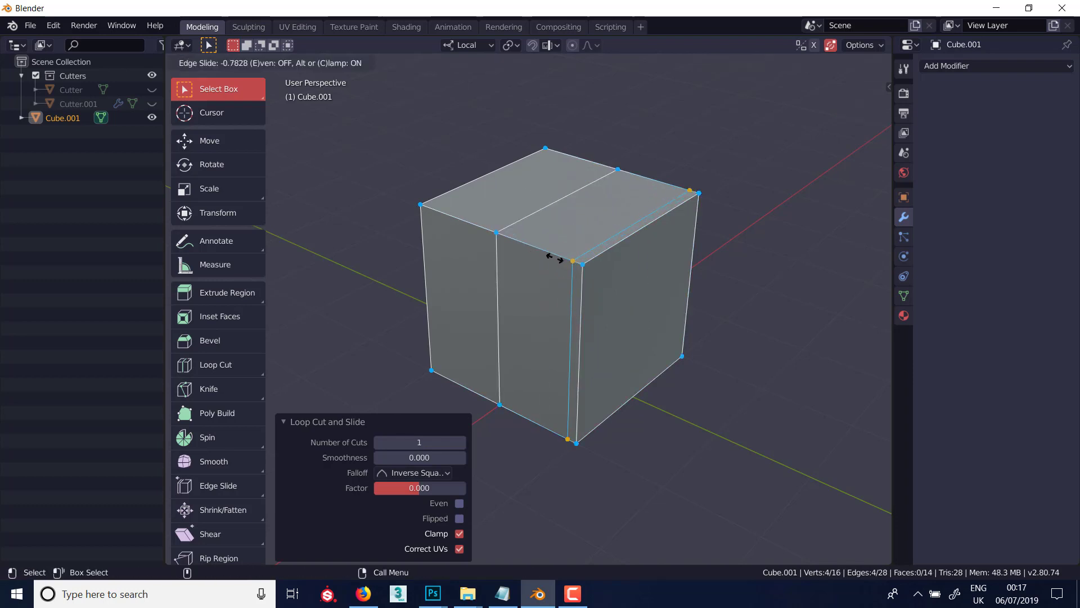
left_click(551, 255)
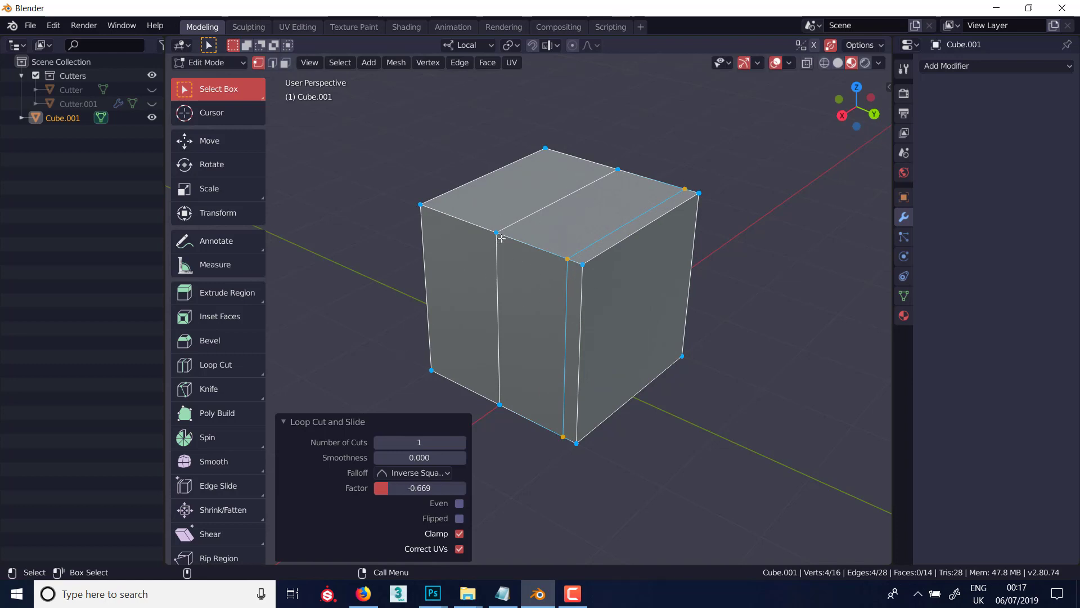
key("ctrl+z")
Add four evenly spaced vertical loop cuts across the cube with no slide, and undo them.
key("ctrl+r")
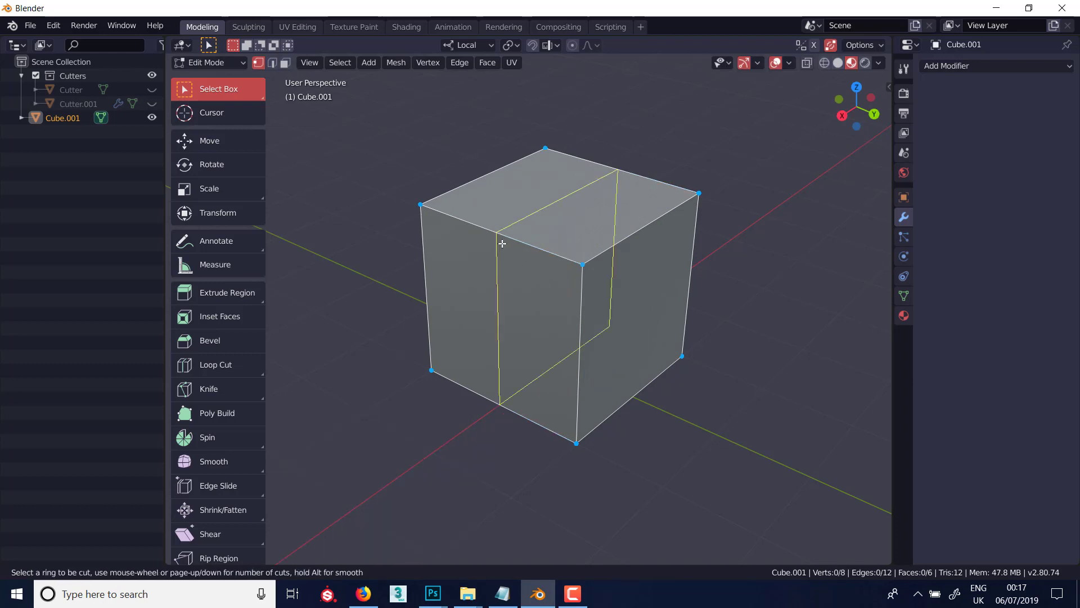
scroll(503, 243, "up", 3)
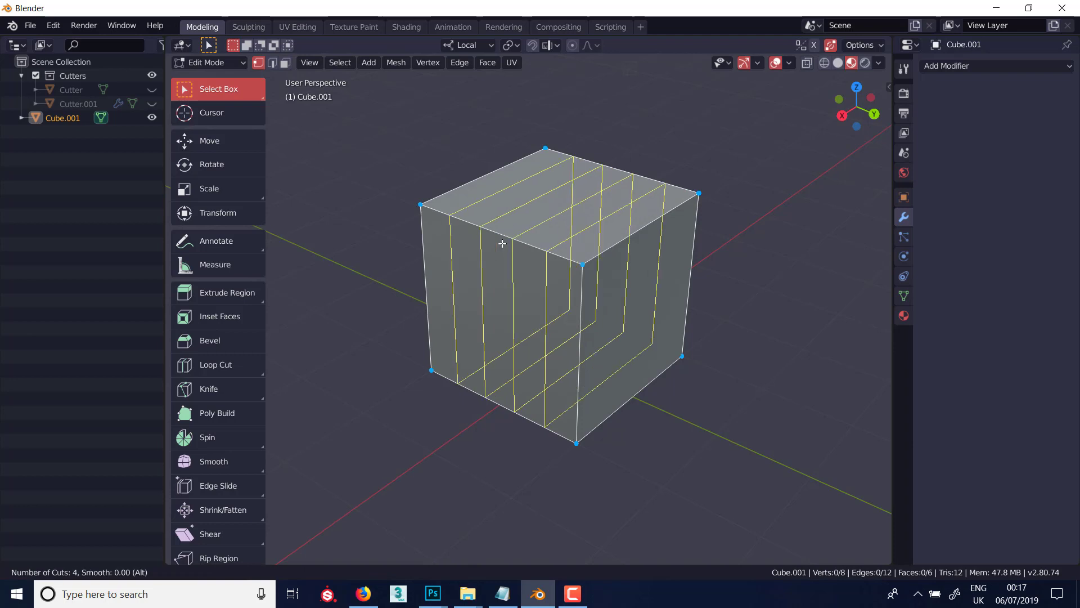
scroll(502, 243, "down", 3)
scroll(502, 243, "up", 3)
scroll(503, 244, "down", 3)
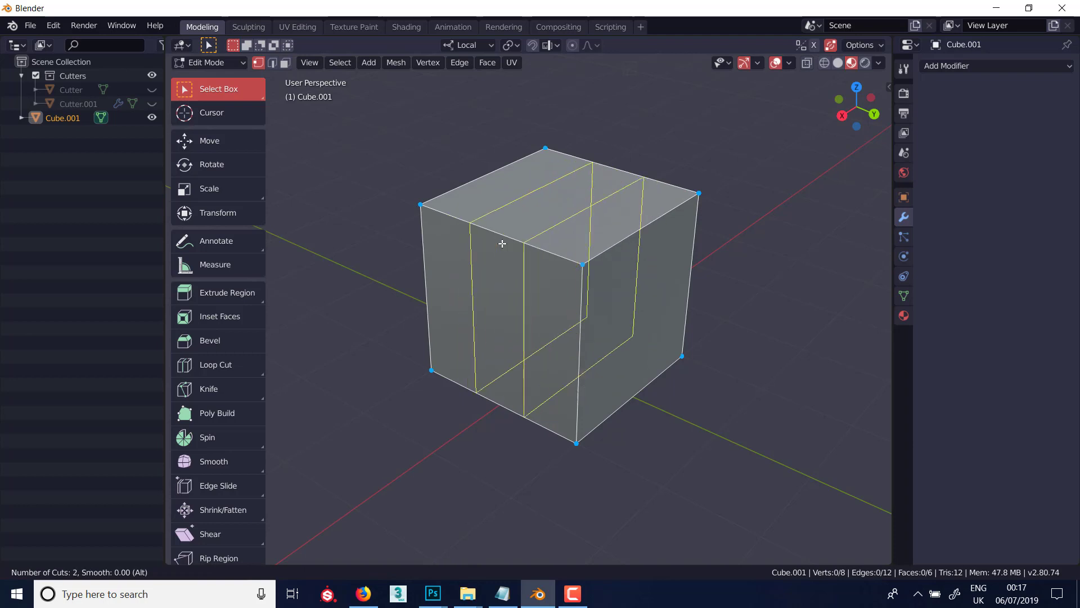
scroll(503, 243, "up", 6)
scroll(503, 243, "down", 6)
scroll(503, 243, "up", 3)
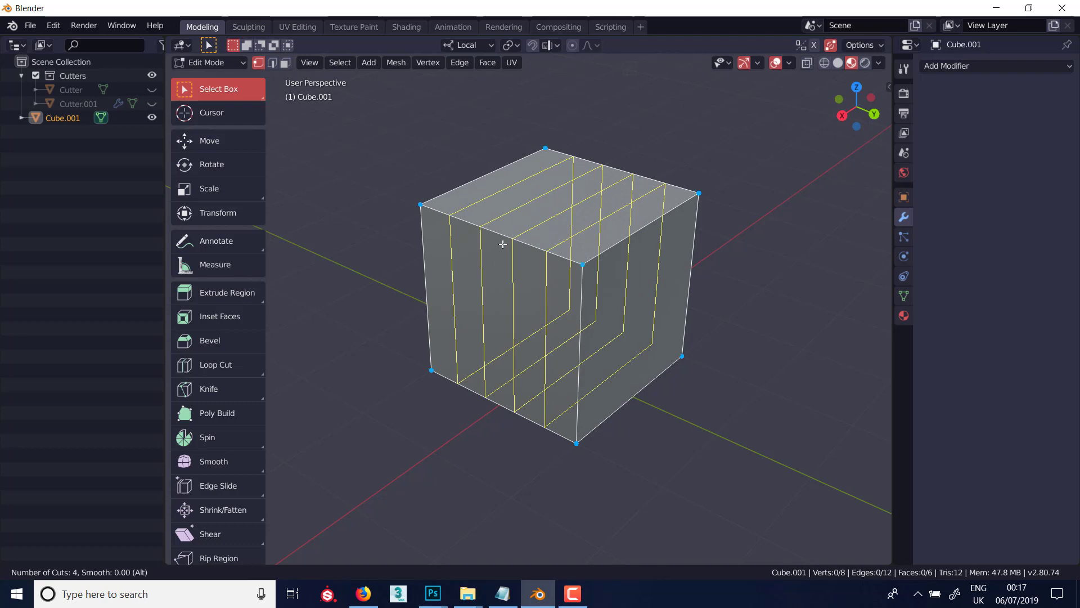
left_click(503, 243)
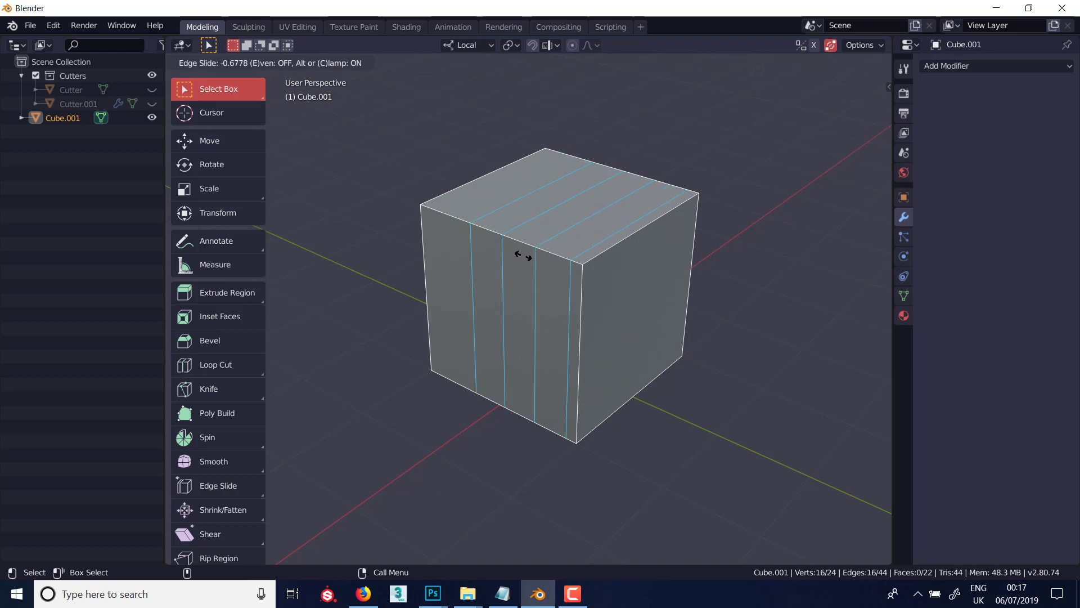
right_click(503, 246)
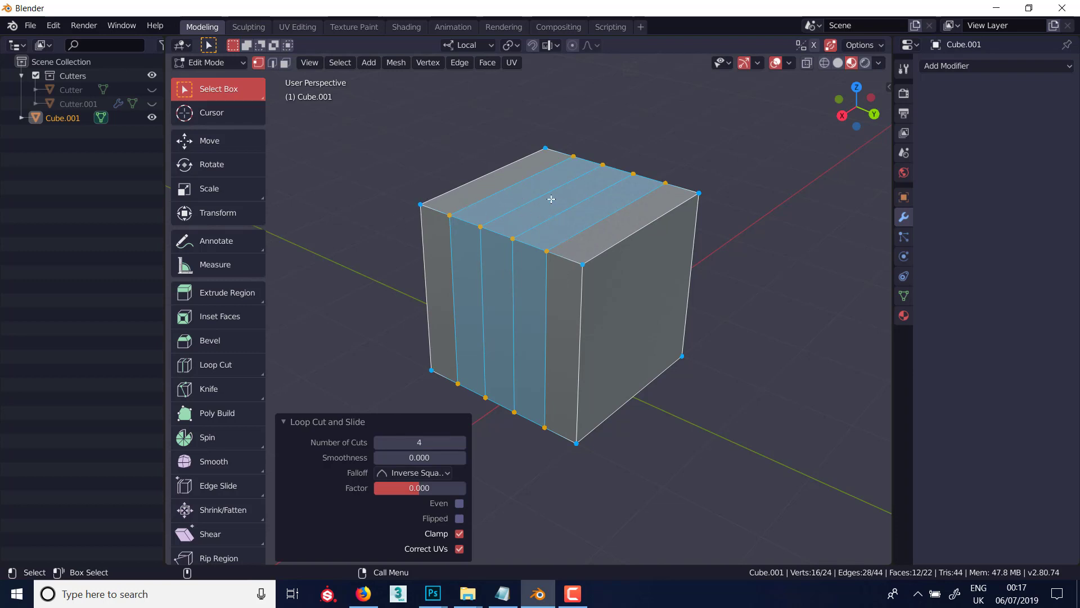
middle_click_drag(552, 198, 515, 283)
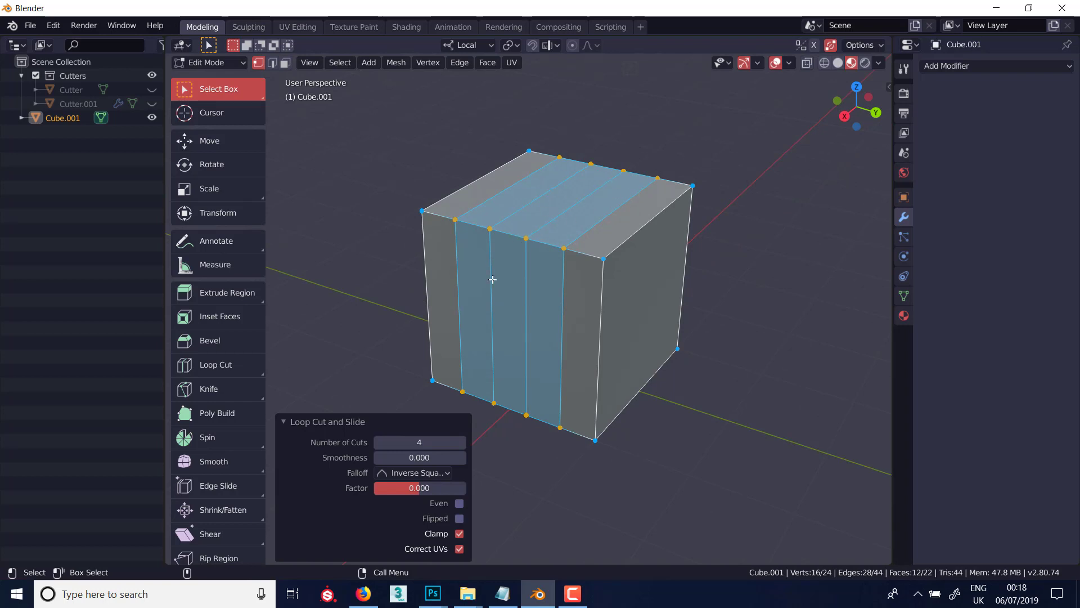
key("ctrl+z")
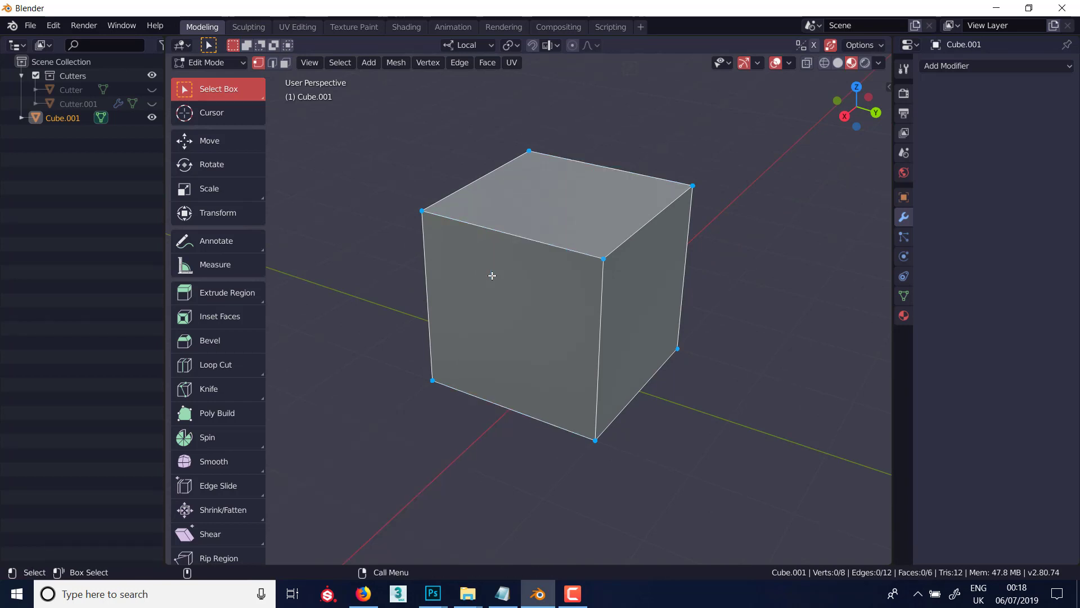
Add one centred, unslid vertical loop cut across the cube's top and front faces.
middle_click_drag(493, 276, 491, 284)
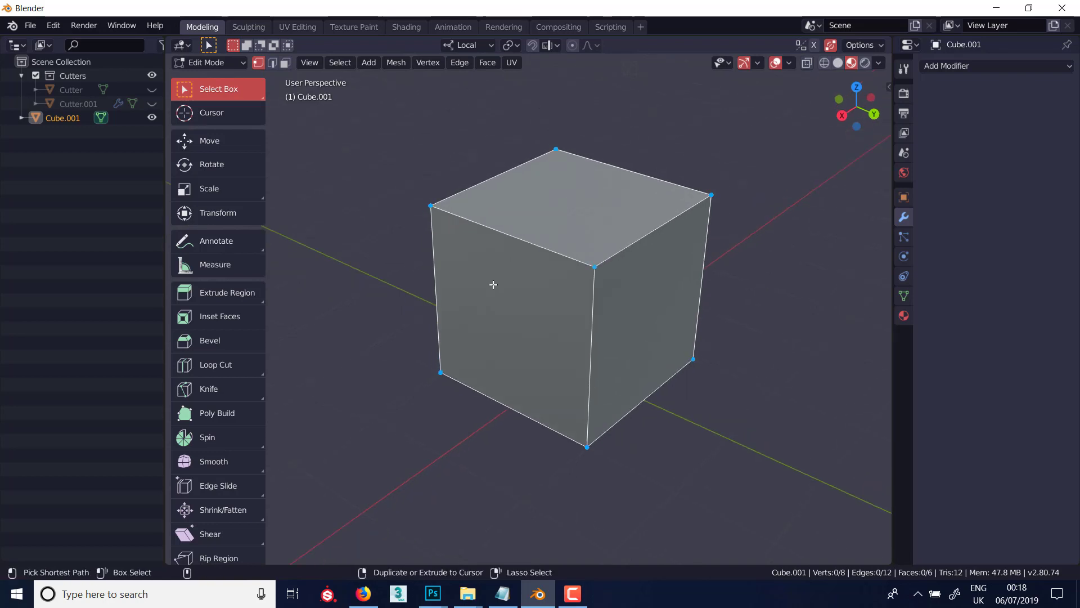
key("ctrl+r")
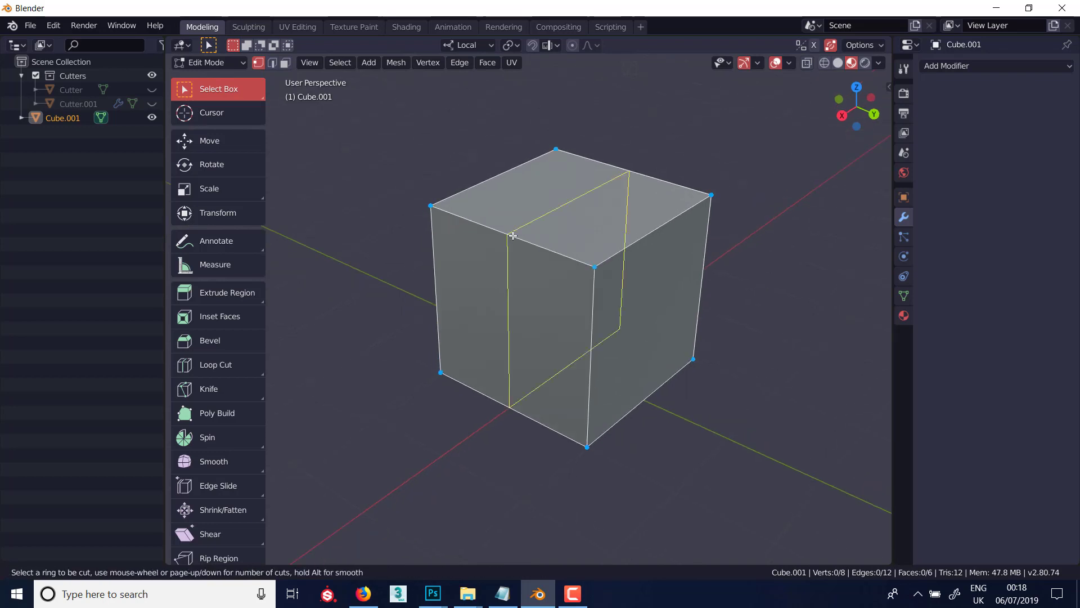
left_click(513, 235)
right_click(513, 235)
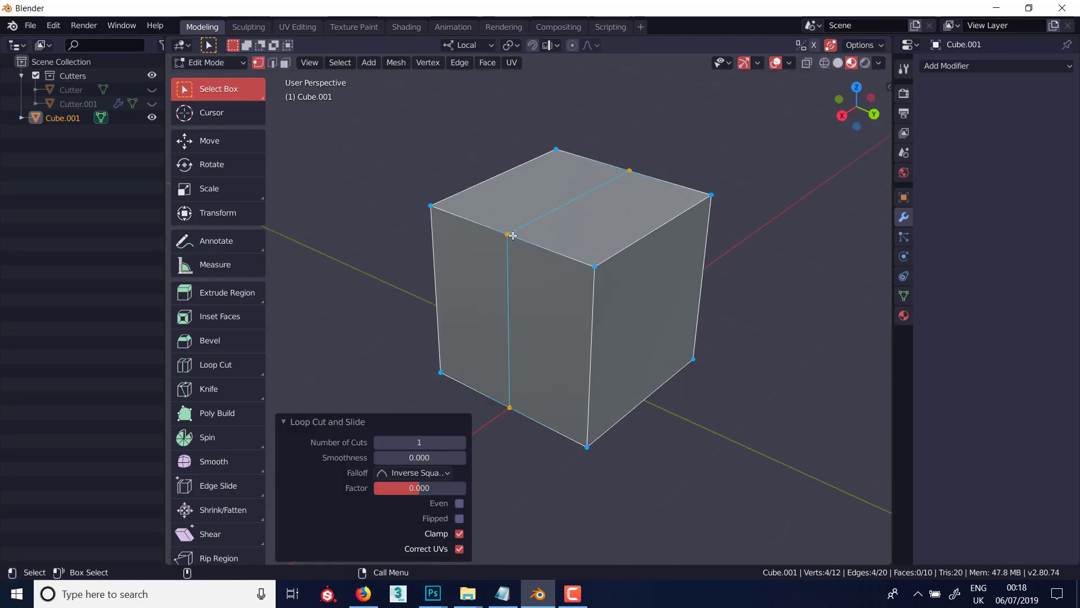
Bevel the centred loop about 31.7 cm wide with one segment, and undo both the bevel and the loop cut.
key("ctrl+b")
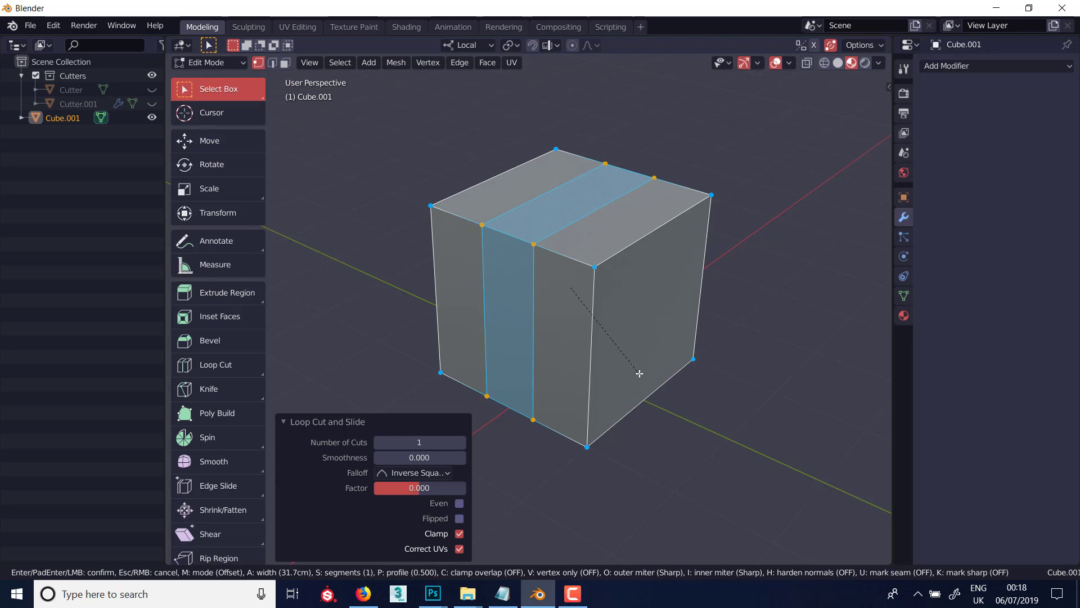
left_click(640, 374)
mouse_move(633, 302)
middle_mouse_down()
mouse_move(682, 305)
mouse_move(639, 300)
middle_mouse_up()
key("ctrl+z")
key("ctrl+z")
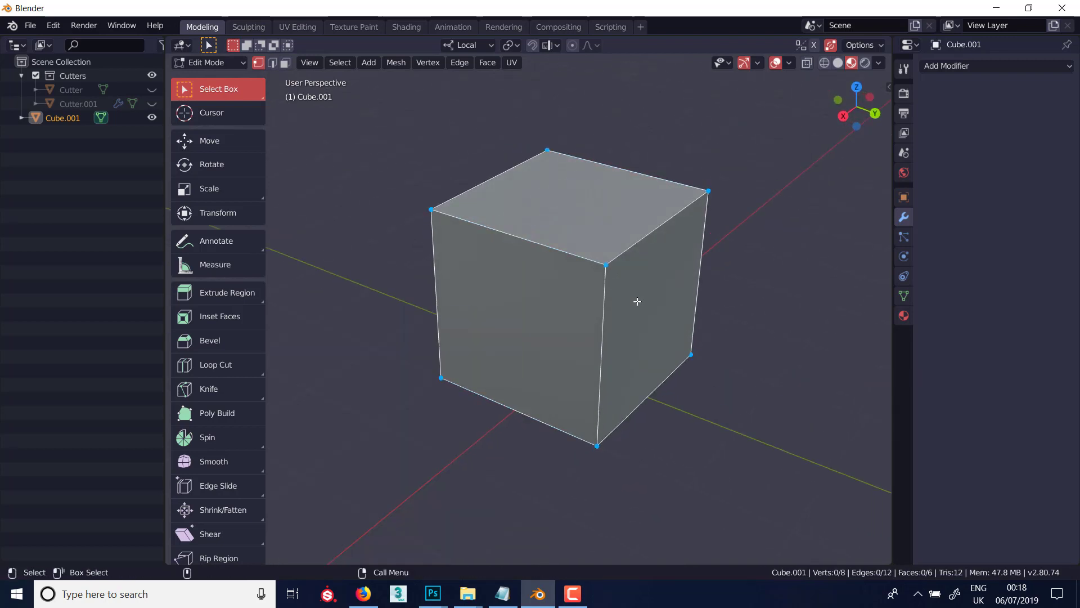
Select the cube's top face in face mode and extrude it upward about 101 cm.
key("3")
left_click(587, 185)
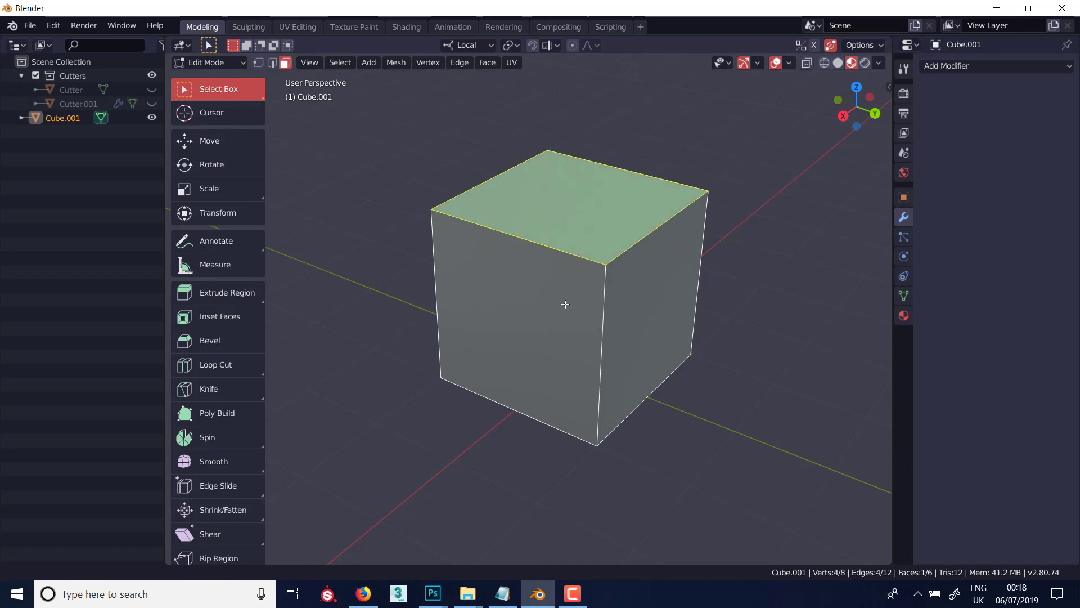
middle_click_drag(564, 304, 560, 309)
key("e")
left_click(582, 215)
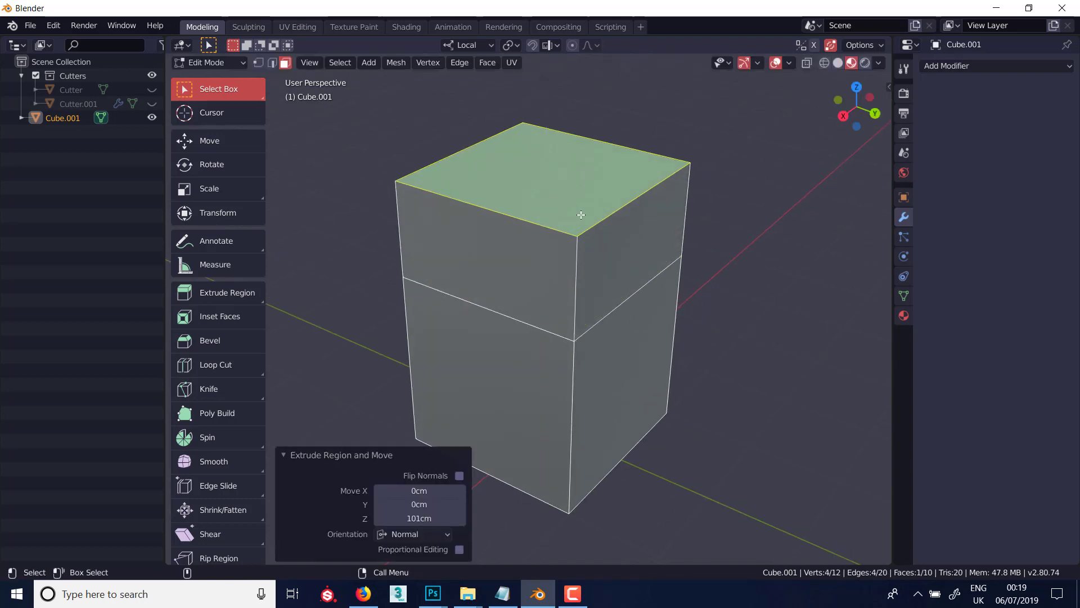
Extrude the upper block's face on the positive Y side outward about 91 cm.
left_click(616, 248)
key("e")
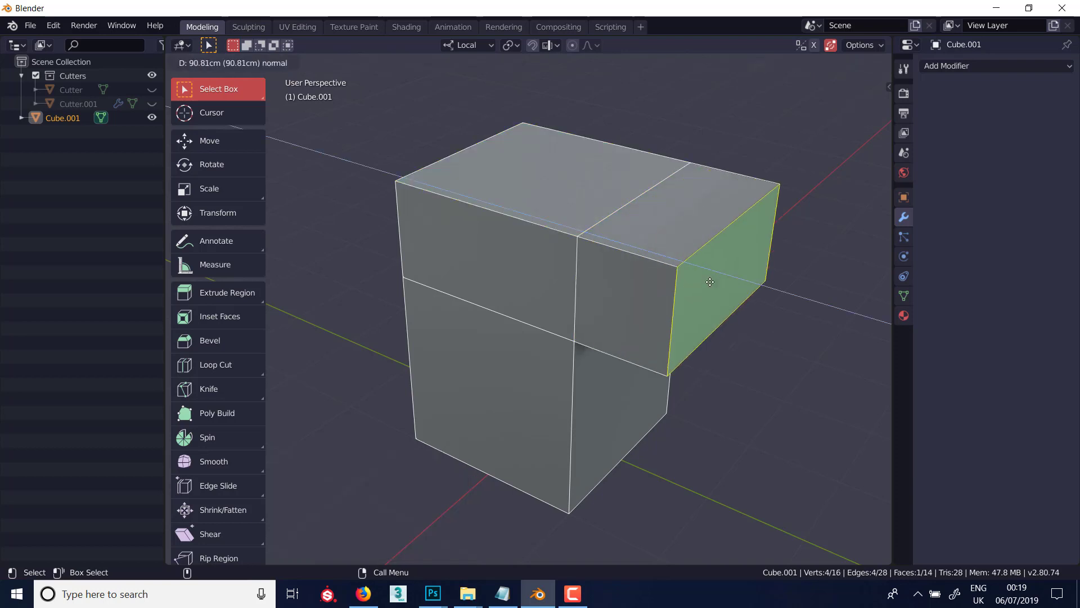
left_click(714, 285)
Edge-slide the inner edge beneath the overhang toward the overhang's outer end with a factor of 0.659.
middle_click_drag(713, 286, 598, 246)
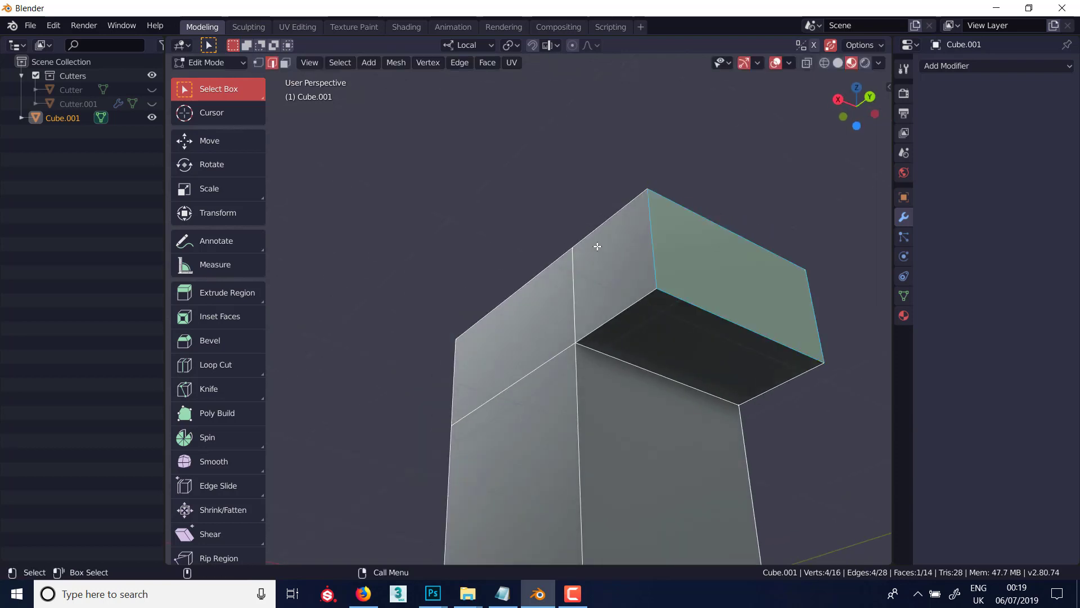
key("2")
left_click(656, 372)
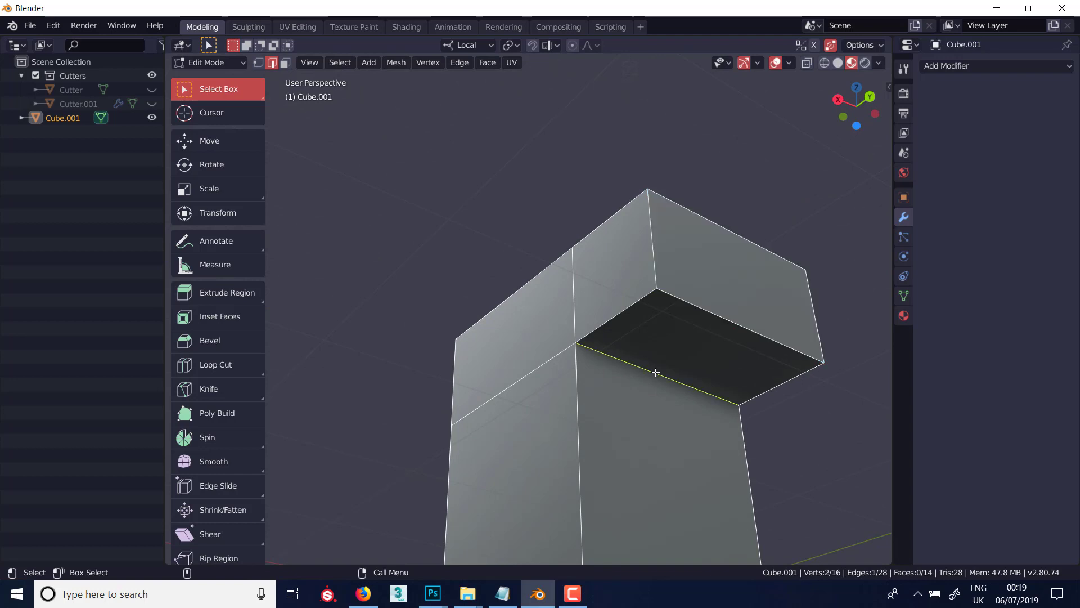
key("g")
key("g")
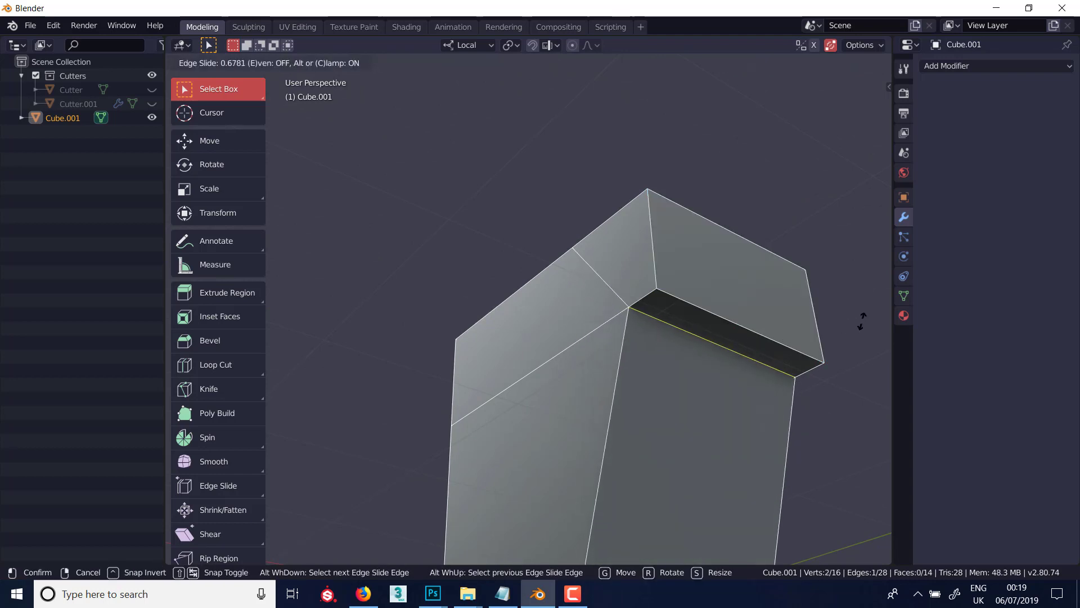
left_click(746, 319)
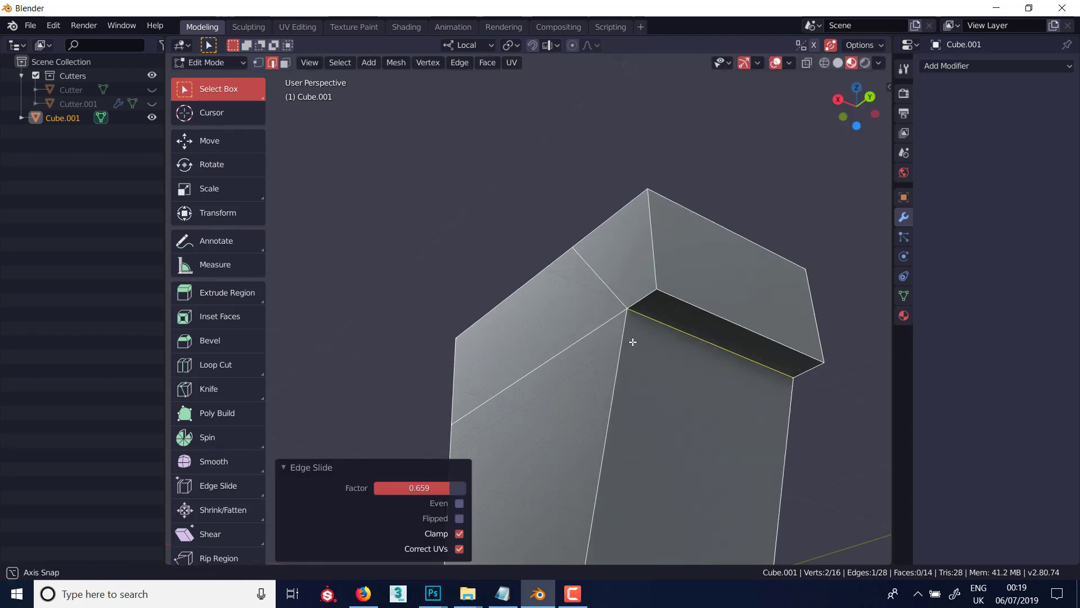
Add a vertical loop cut through the main block, try the Even and Flipped slide options, and leave the loop centred.
middle_click_drag(632, 340, 665, 232)
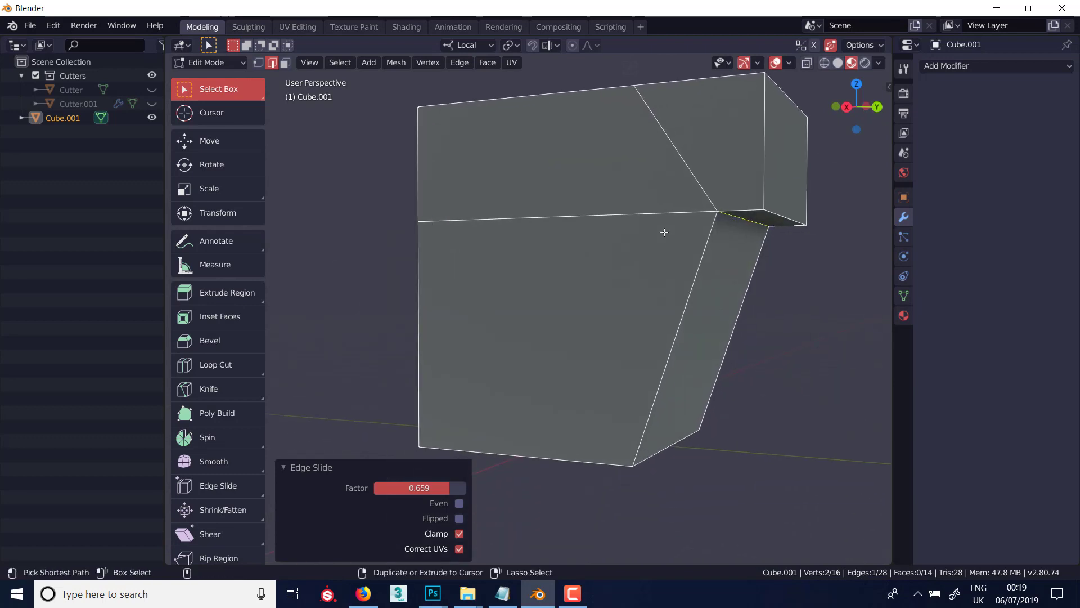
key("ctrl+r")
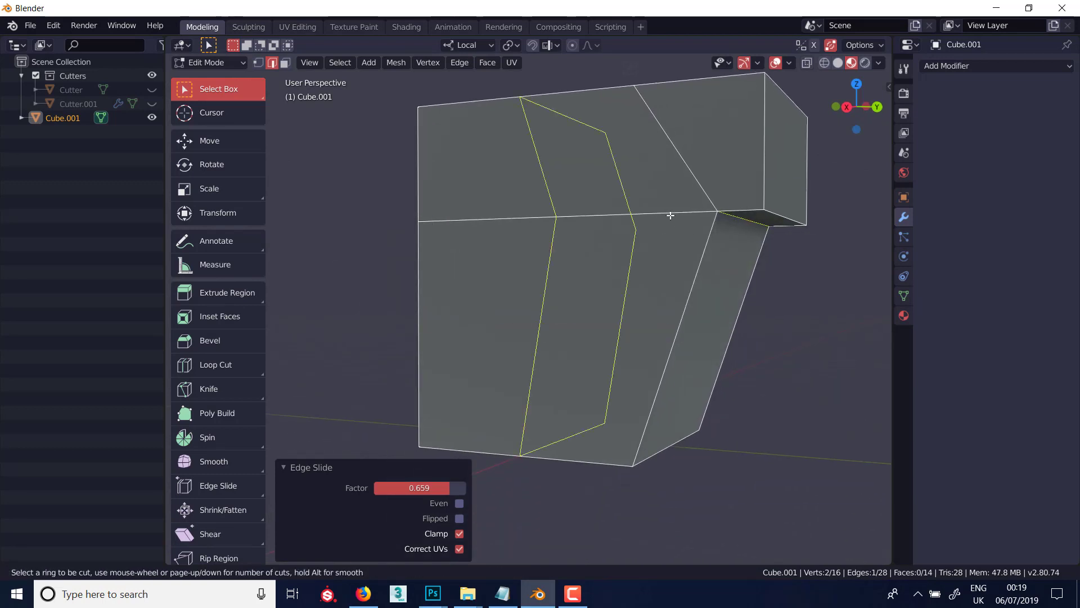
left_click(671, 215)
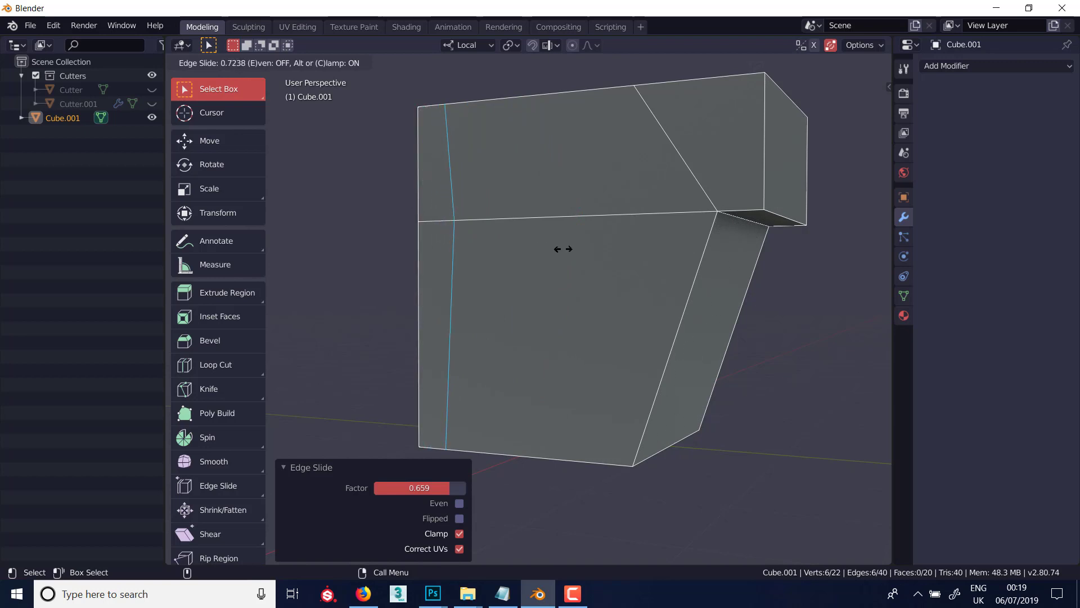
key("e")
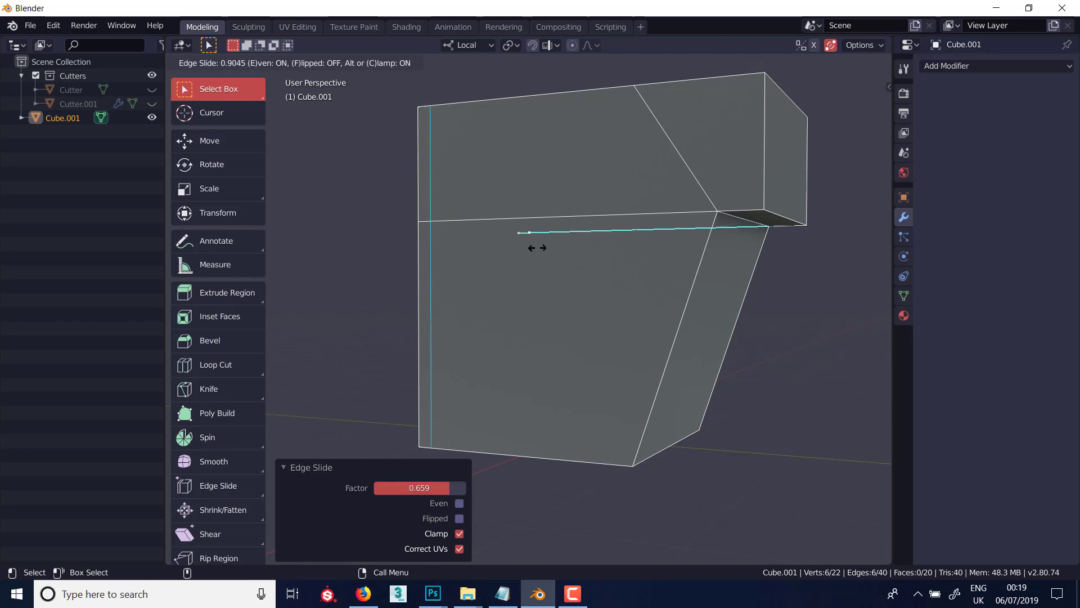
key("f")
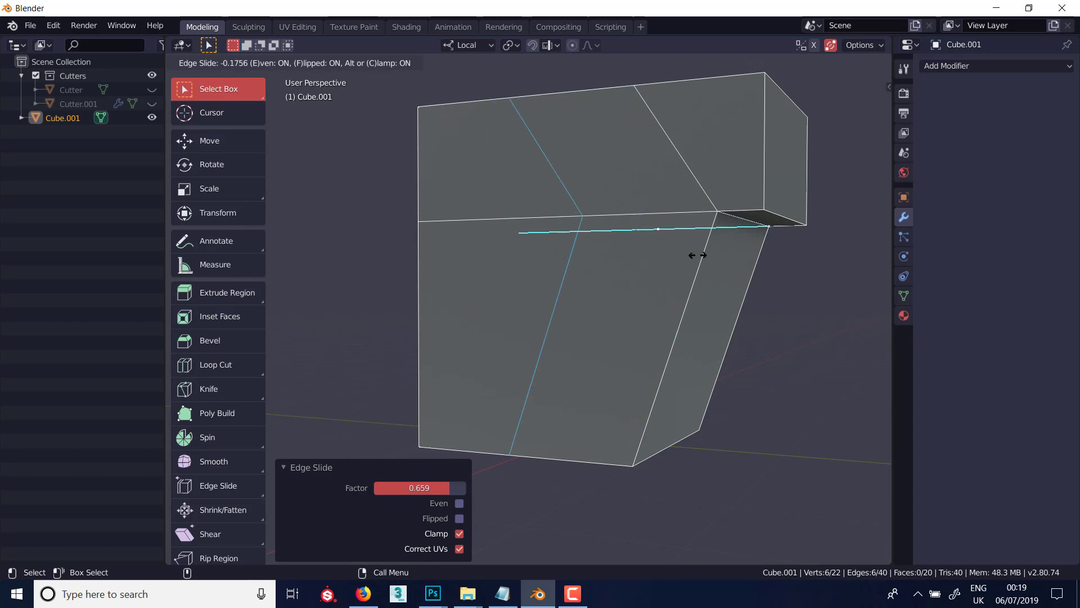
key("e")
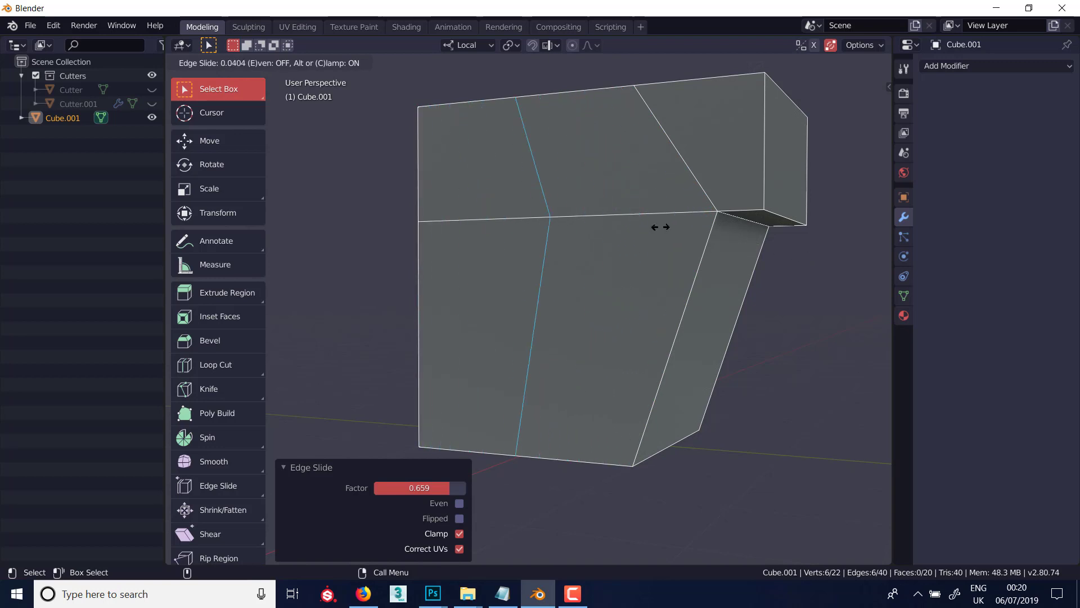
right_click(620, 227)
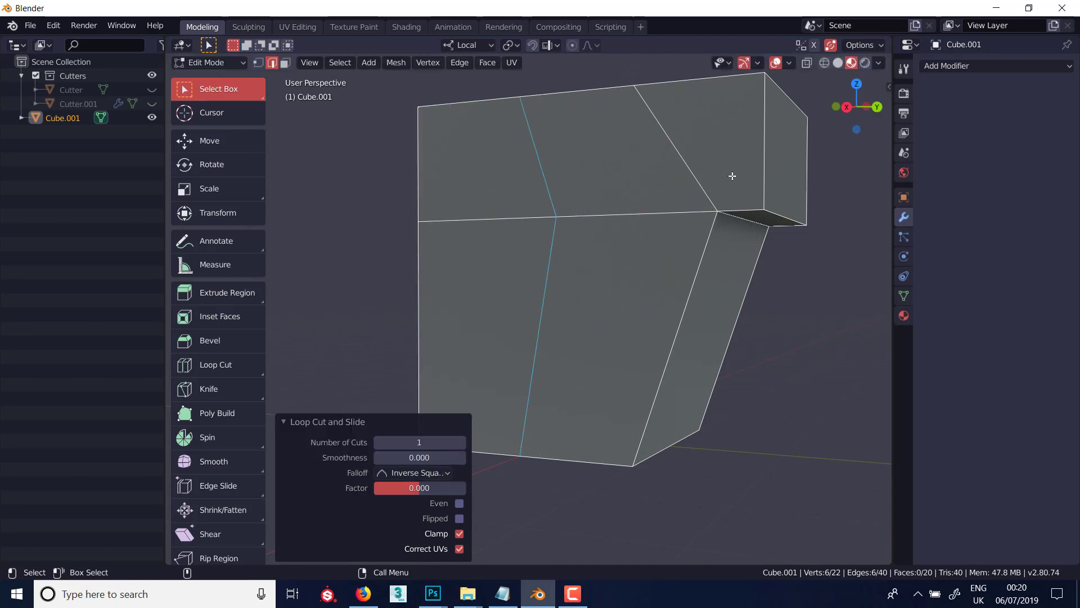
Add a loop cut around the overhang and slide it with Even and Flipped enabled to a factor of -0.356.
key("ctrl+r")
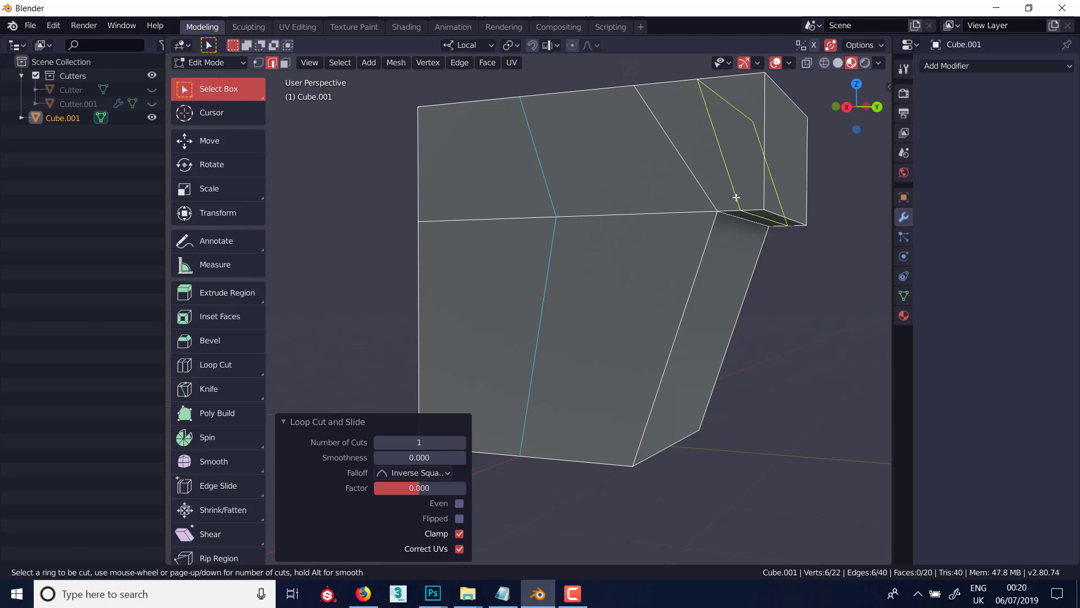
left_click(736, 196)
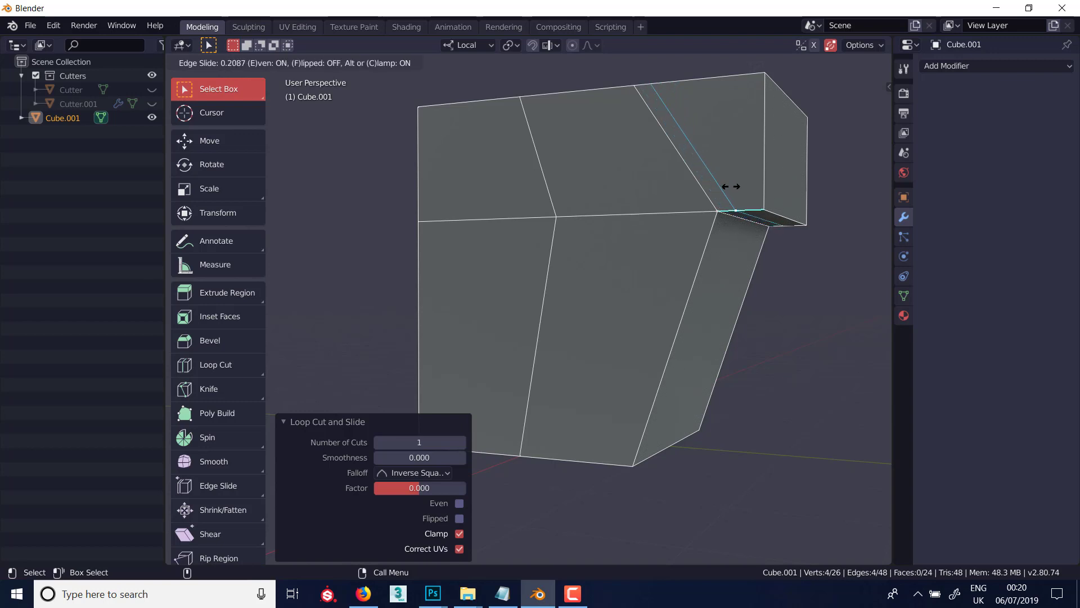
key("e")
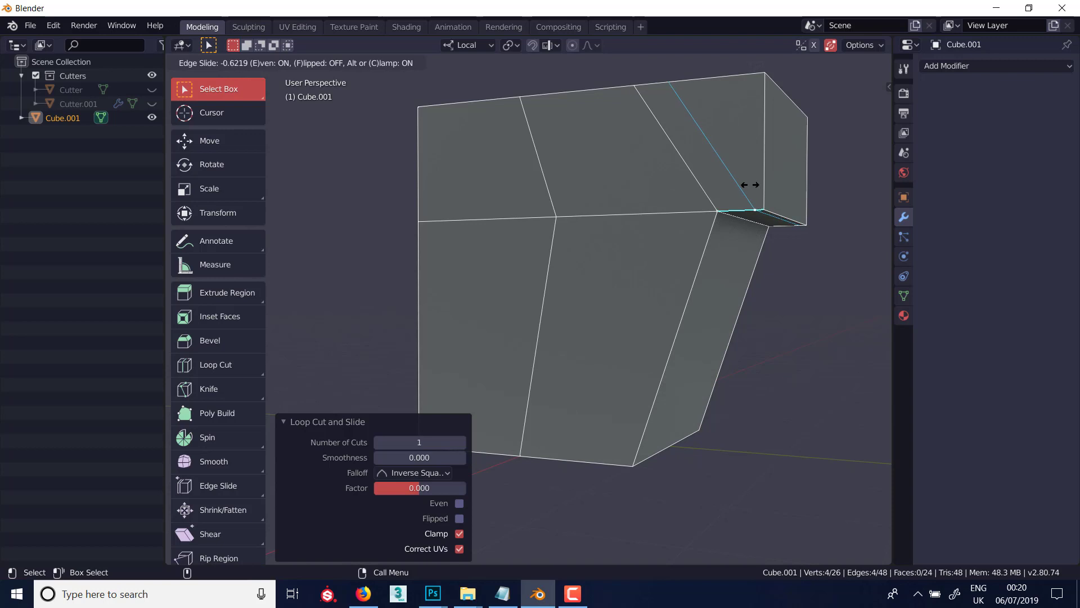
key("f")
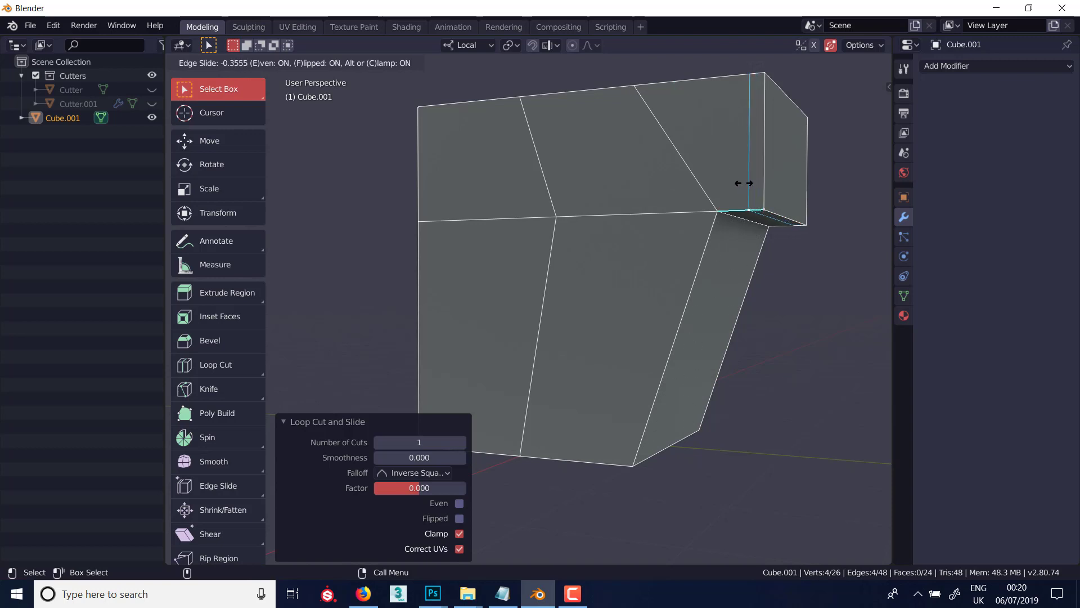
left_click(744, 184)
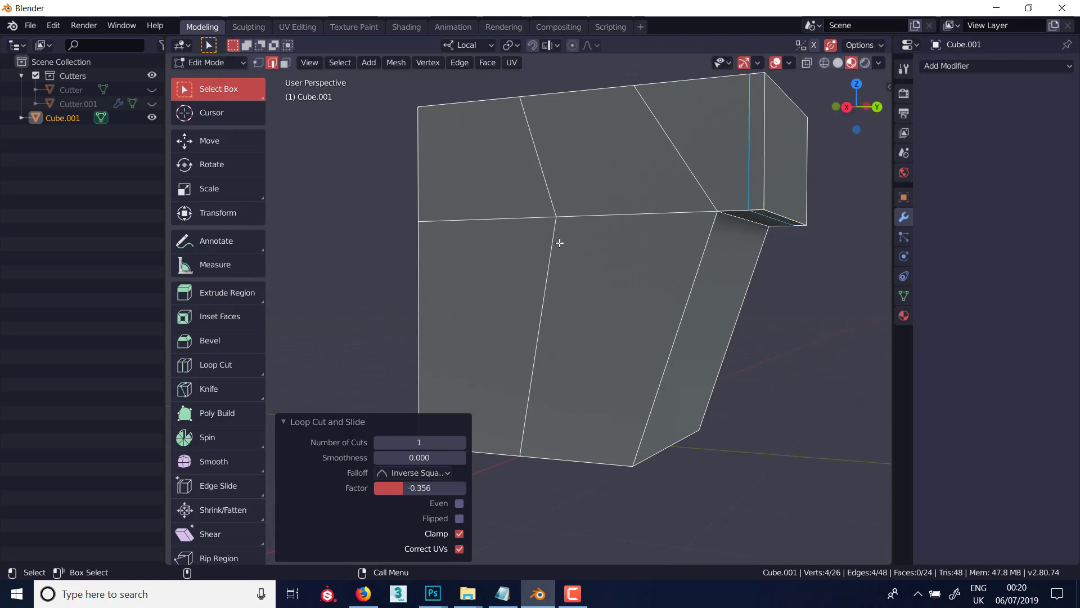
Add a single centred loop cut to the plain cube, dividing it in half along the Y axis.
middle_click_drag(559, 236, 584, 286)
left_click(243, 367)
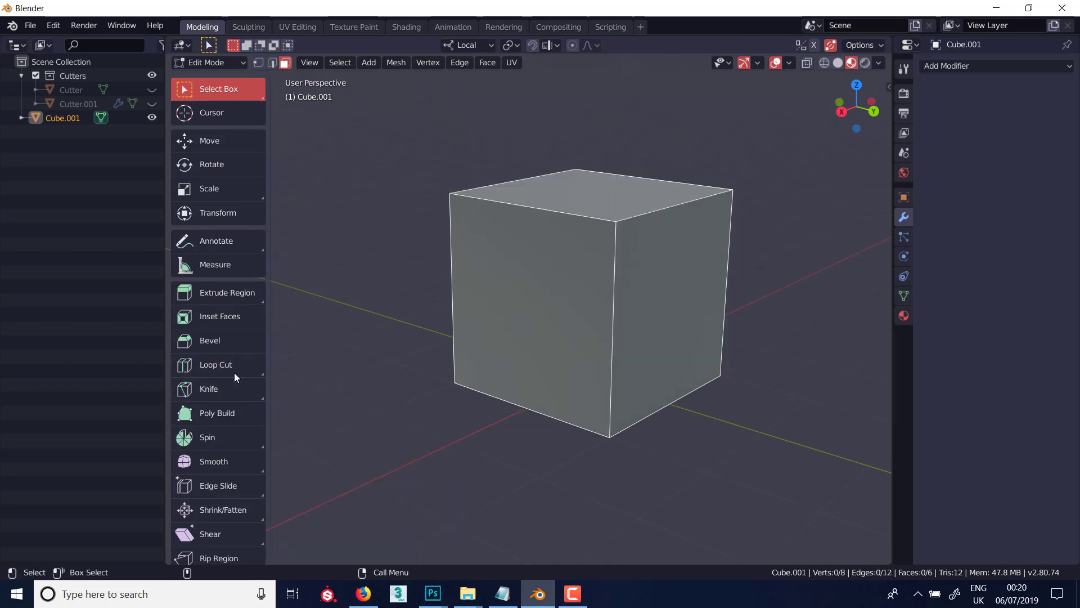
left_click(236, 368)
mouse_move(574, 287)
middle_mouse_down()
mouse_move(608, 282)
mouse_move(580, 295)
middle_mouse_up()
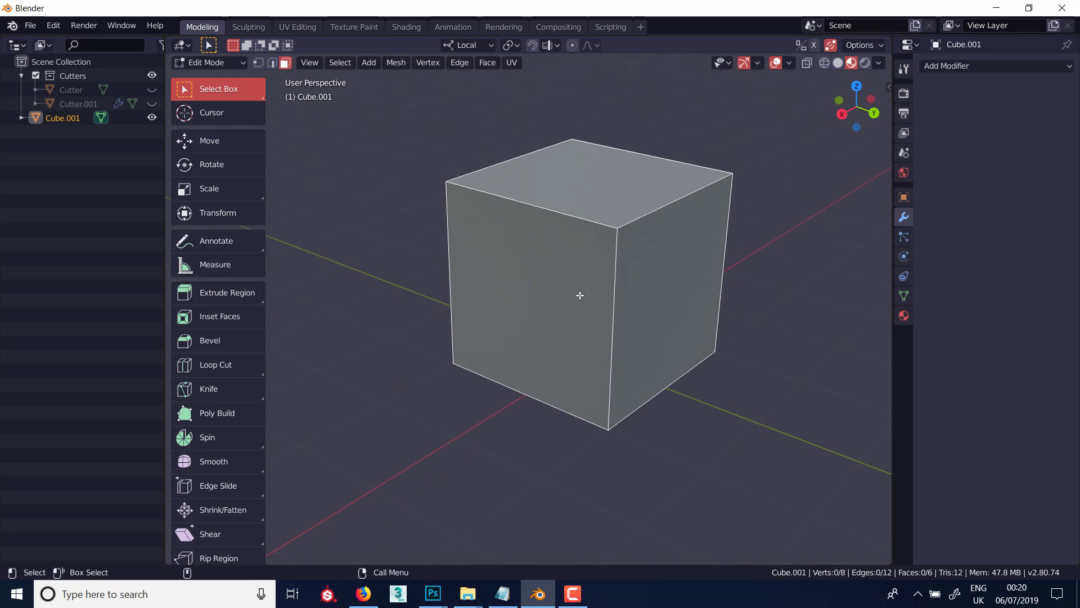
key("ctrl")
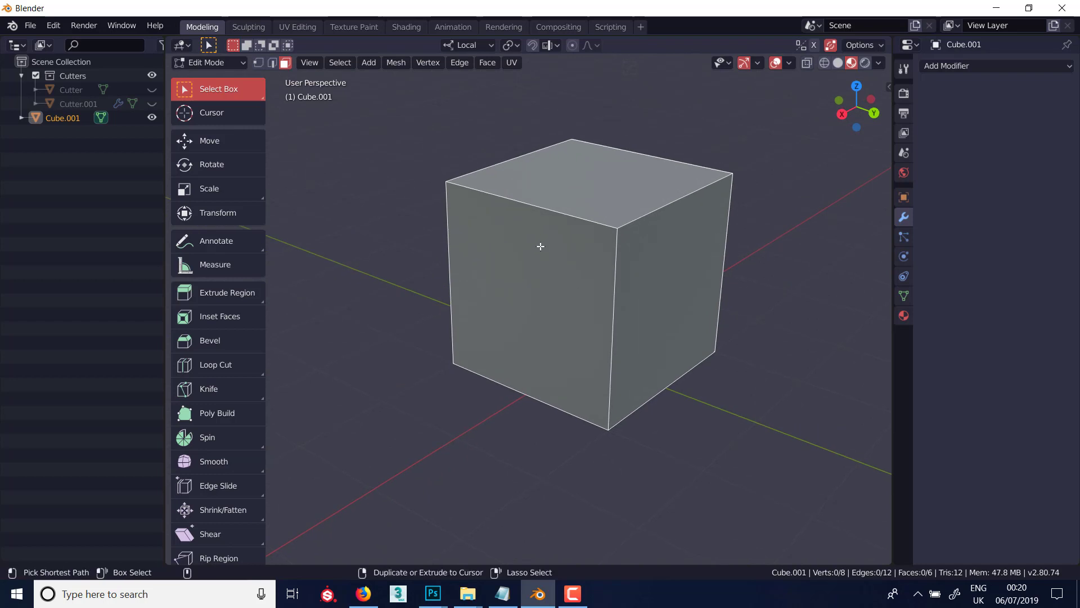
key("ctrl+shift")
key("ctrl+r")
left_click(506, 210)
right_click(506, 210)
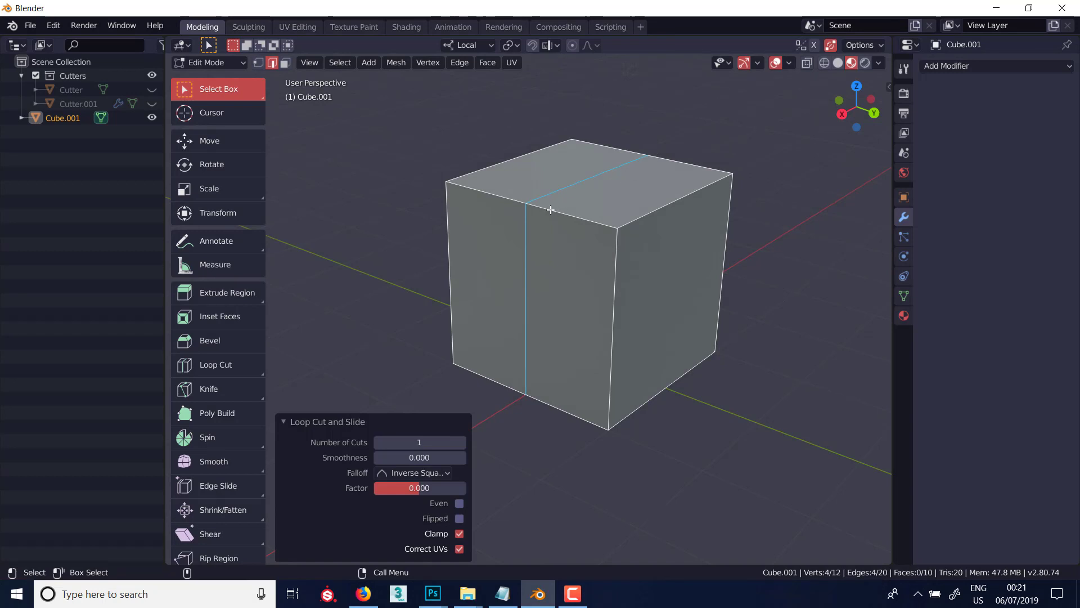
Apply an Offset Edge Slide to the centre loop with a factor of 0.094, adding parallel edge loops on both sides.
key("ctrl")
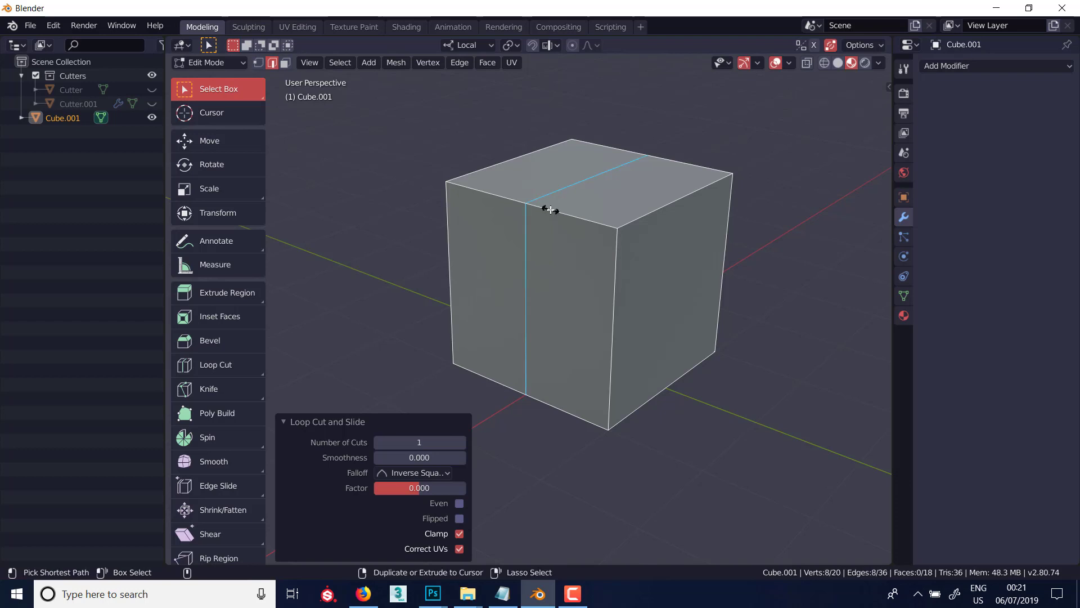
key("ctrl+shift+r")
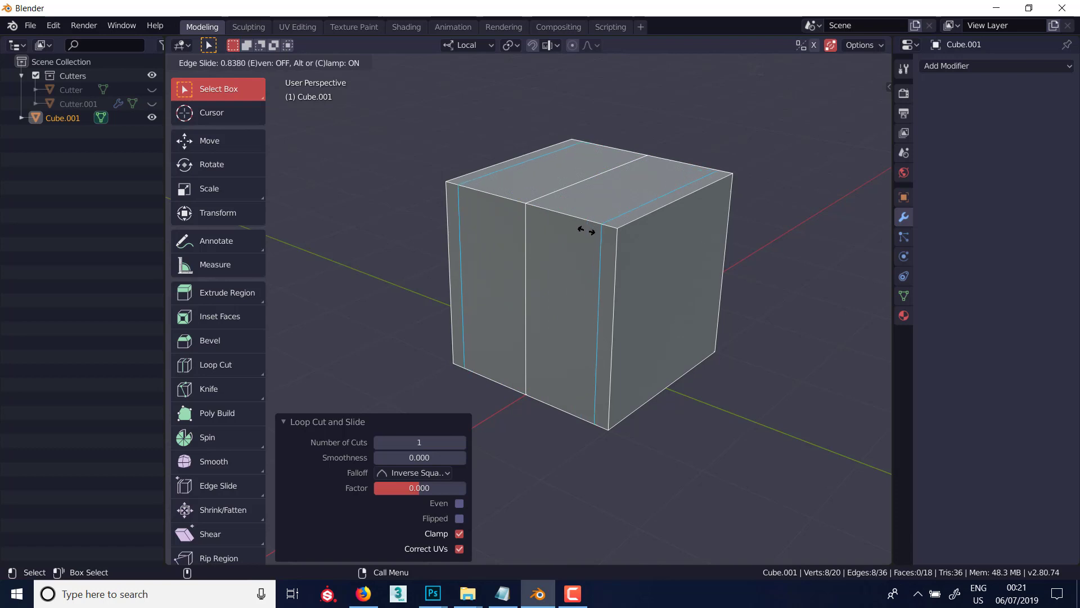
left_click(552, 219)
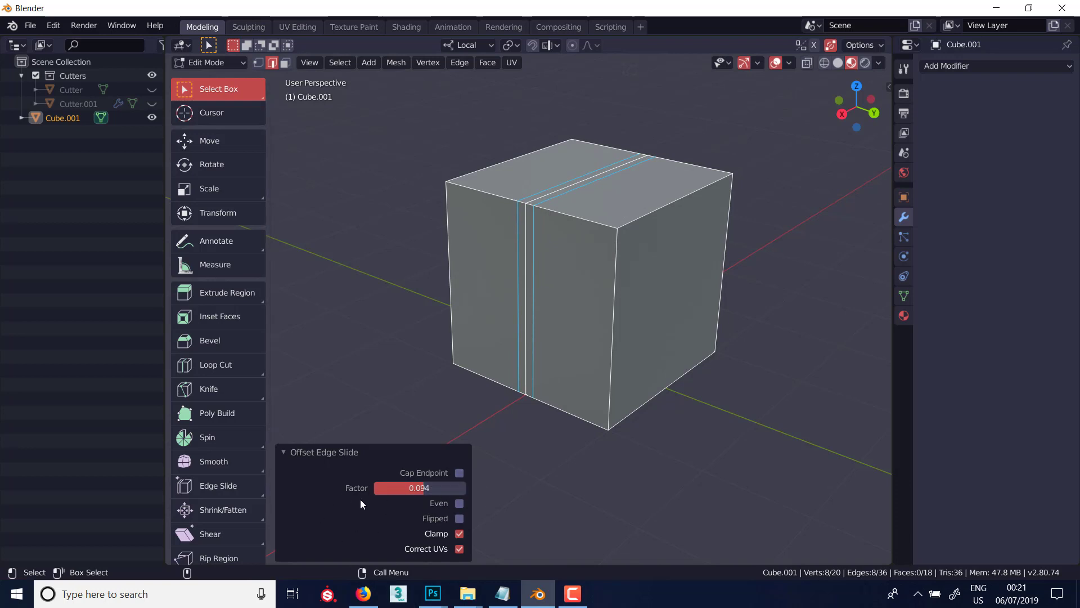
Select the middle edge loop and fatten it outward by about 0.046 with Shrink/Fatten.
left_click(525, 225, "alt")
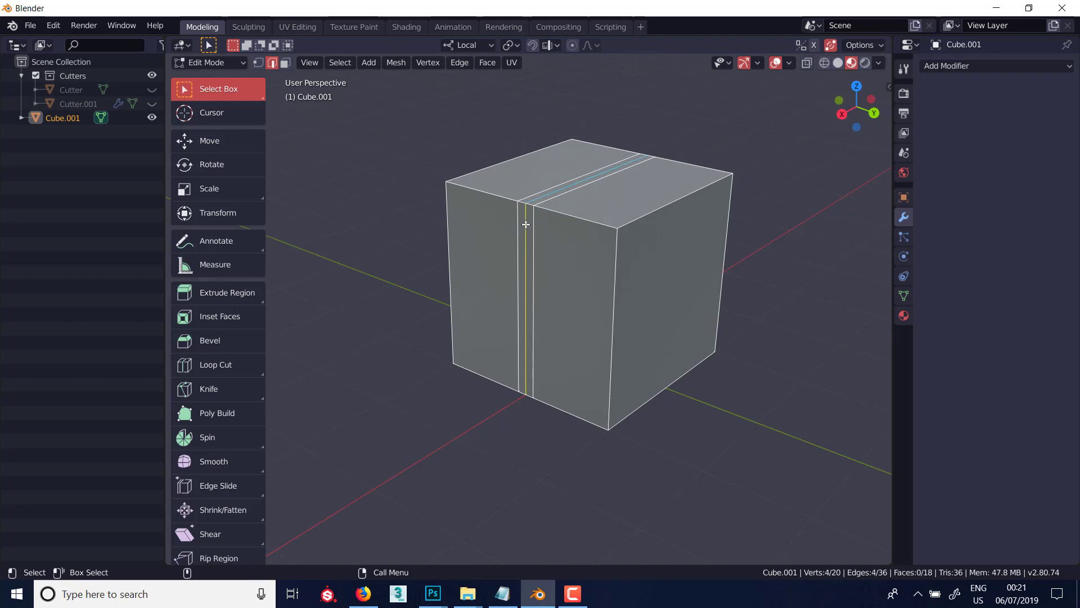
key("alt+s")
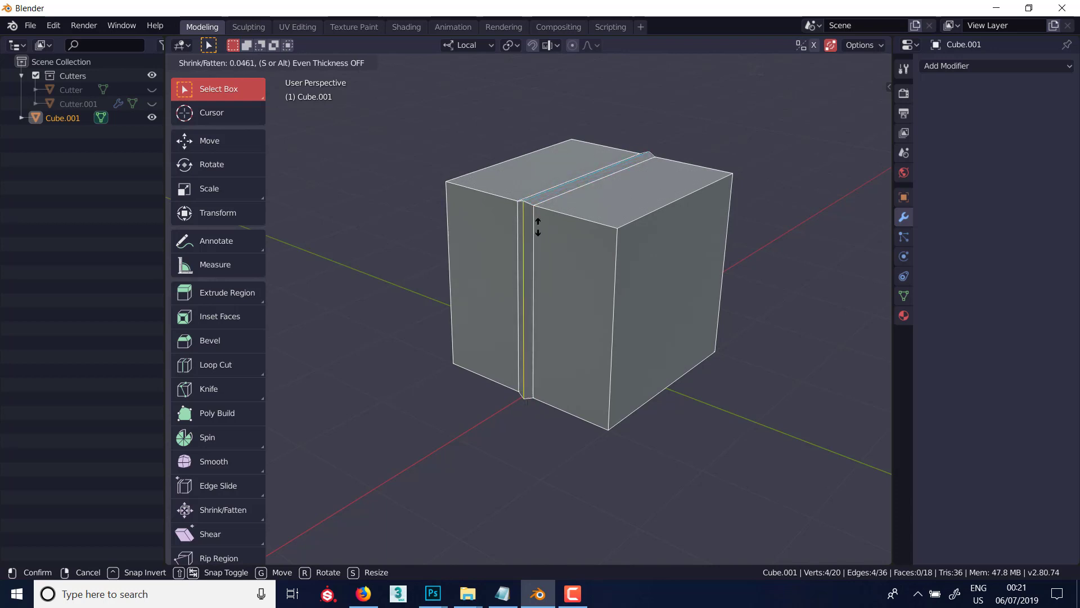
left_click(535, 228)
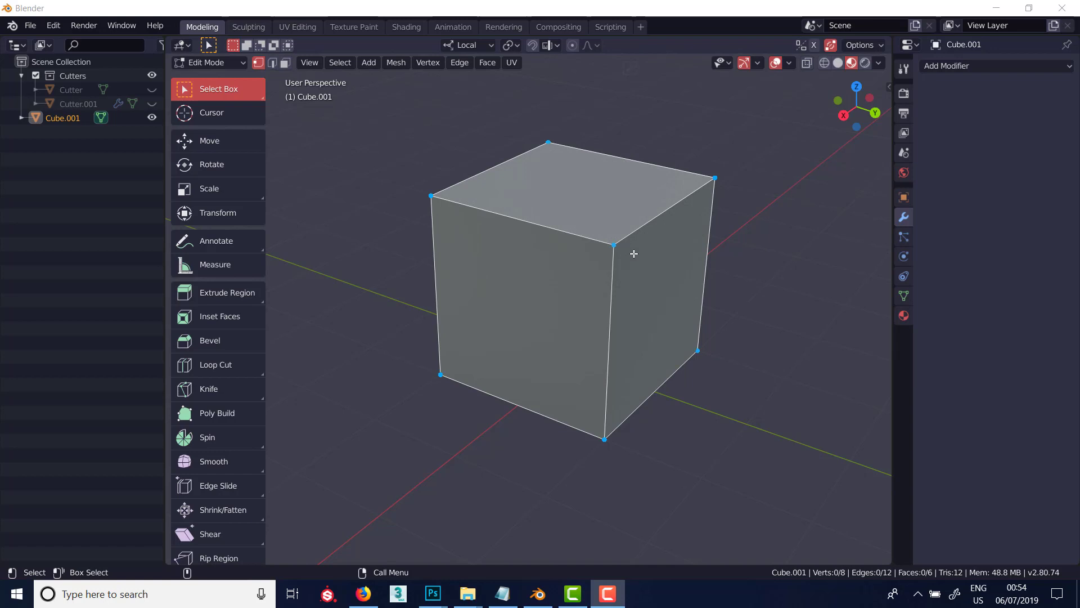
Bevel the cube's nearest top corner vertex with Vertex Only enabled, 5 segments and a width of about 67.5 cm.
left_click(612, 243)
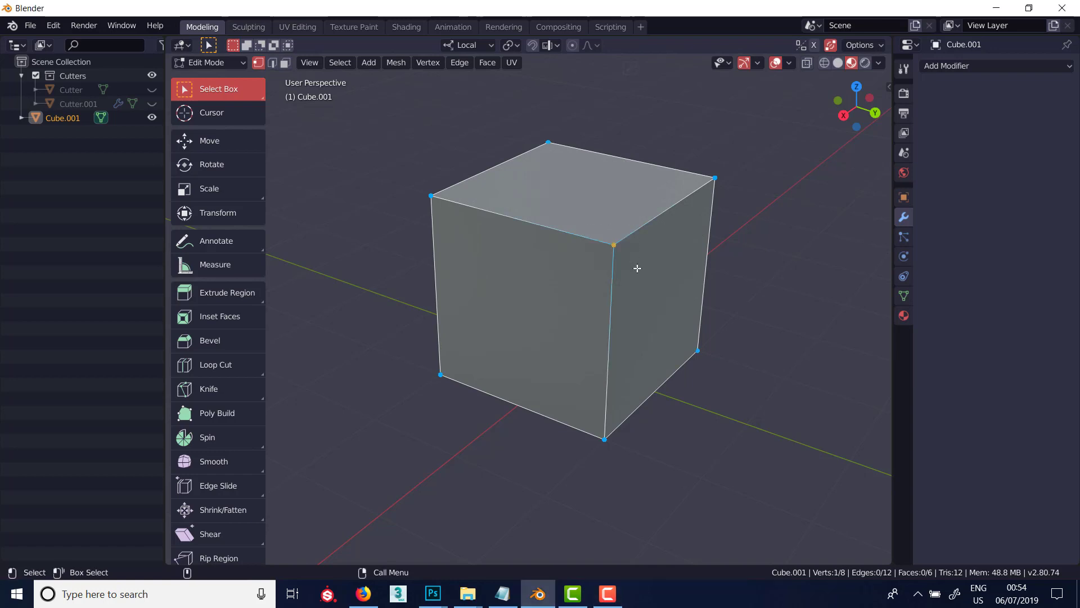
key("ctrl+b")
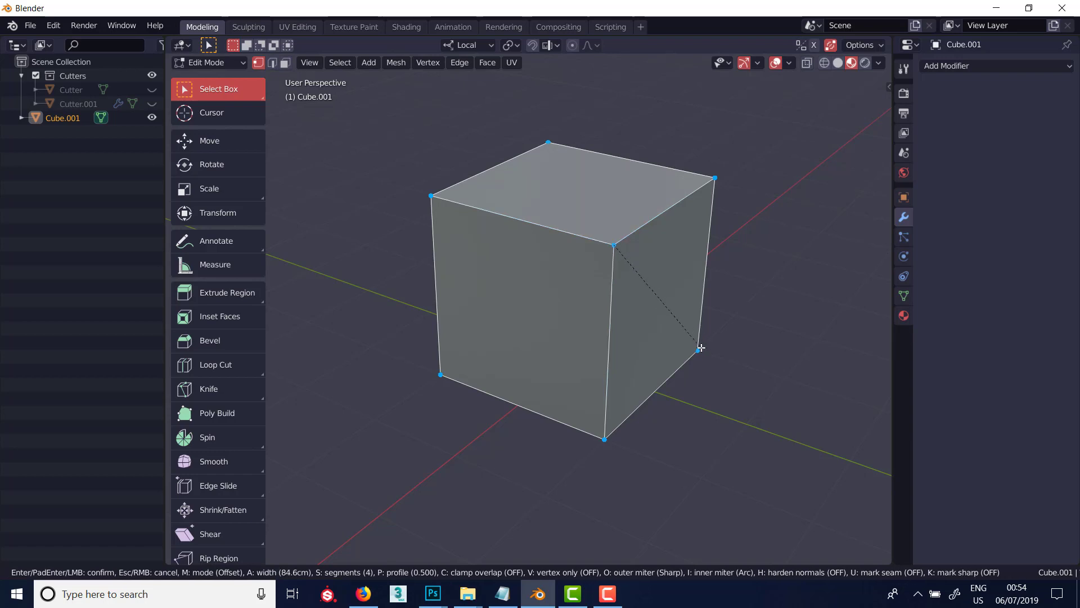
key("v")
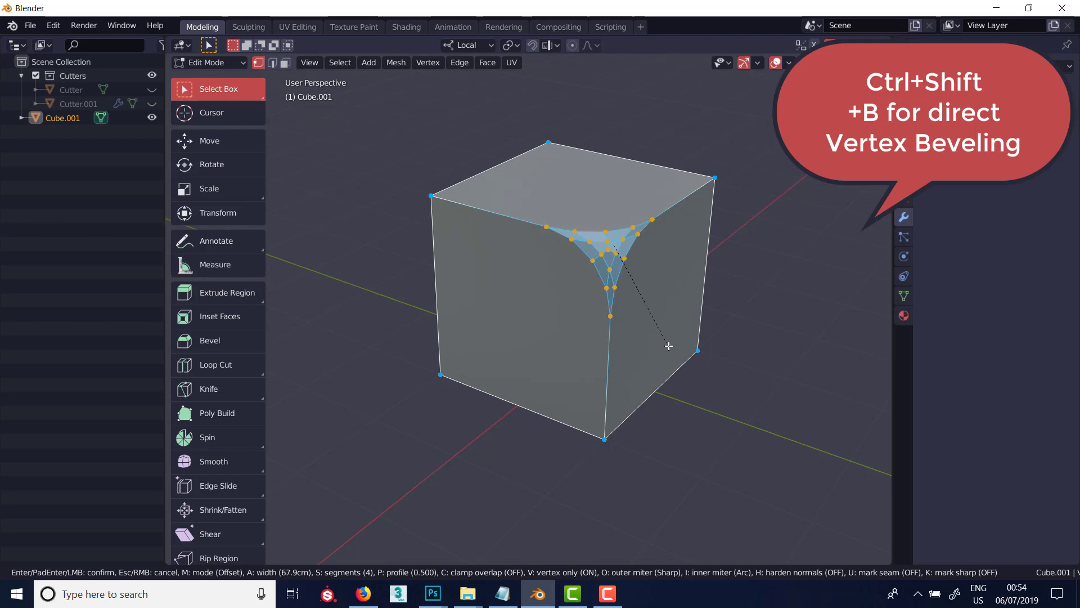
scroll(669, 346, "up", 1)
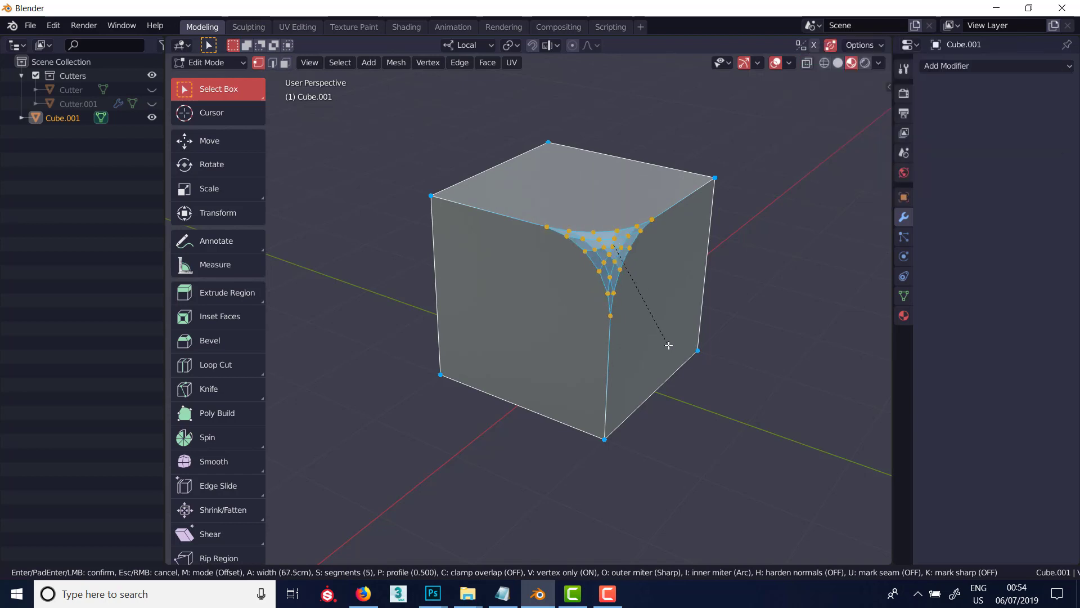
left_click(668, 345)
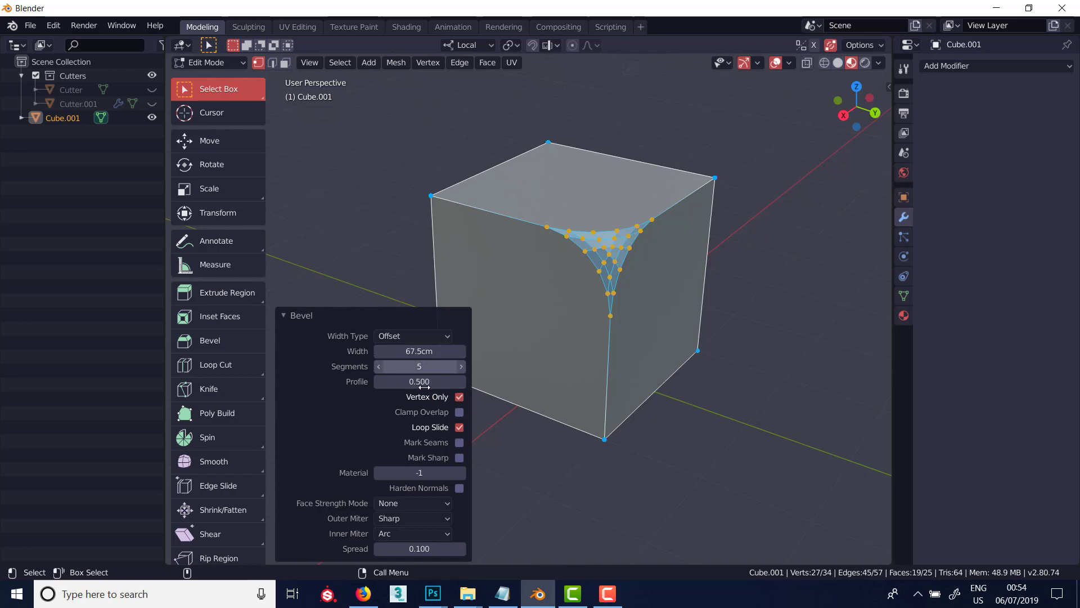
Turn the bevel's Vertex Only option off and on again, and undo the corner bevel.
left_click(460, 396)
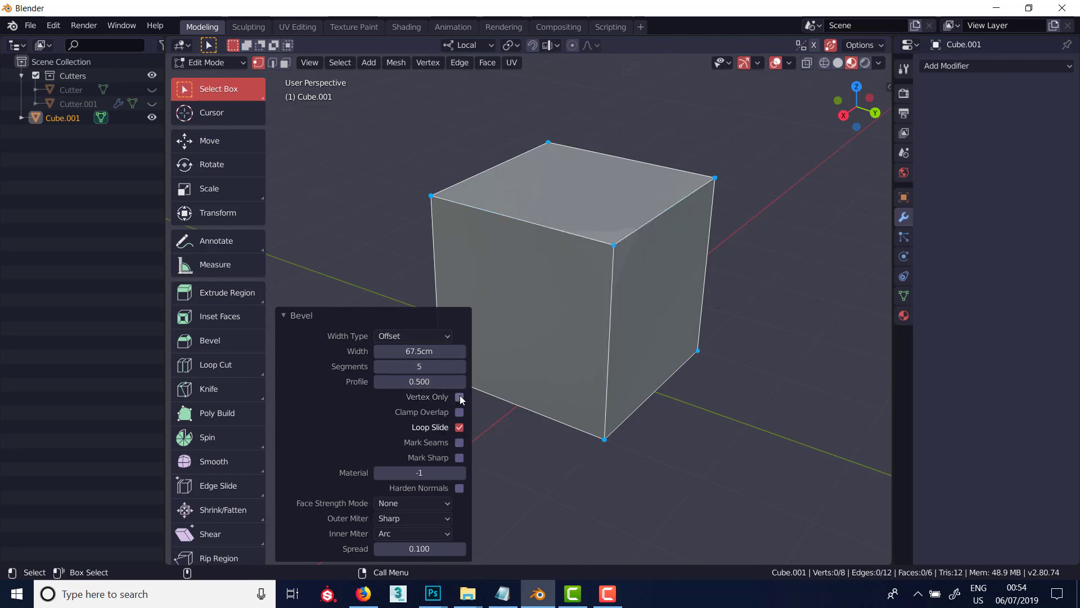
left_click(459, 397)
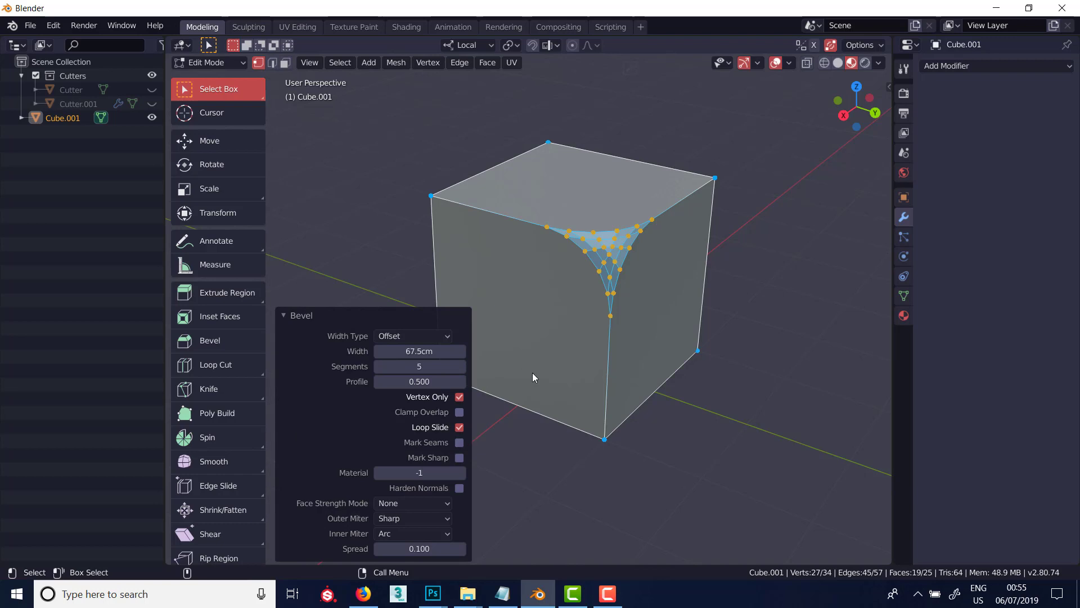
key("ctrl+z")
Select the two corner vertices of the cube's near top edge and bevel the edge about 62.8 cm wide with 7 segments.
left_click_drag(600, 140, 744, 272)
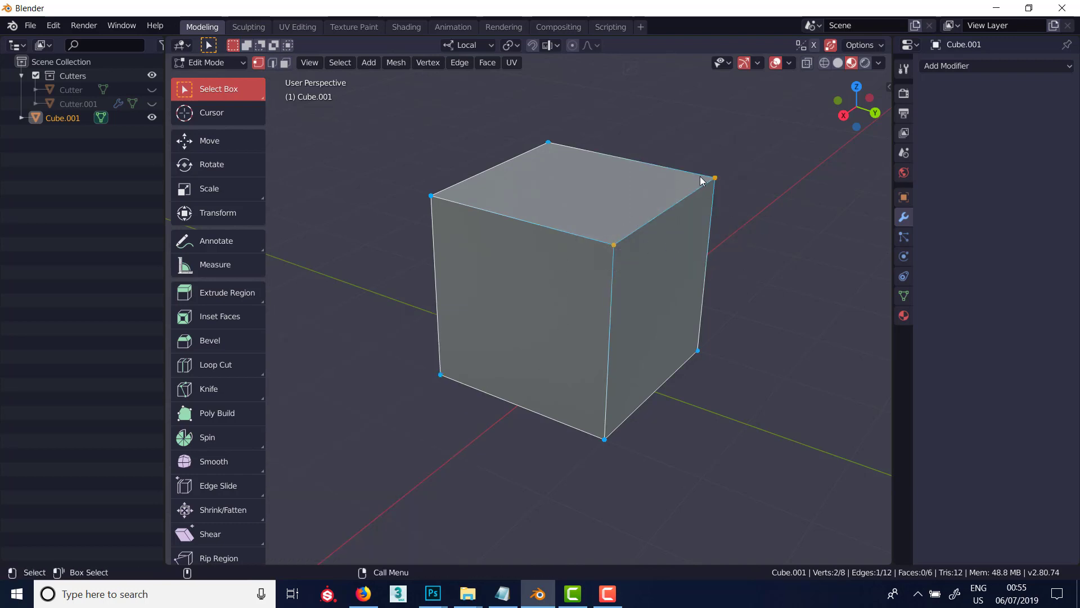
key("ctrl+b")
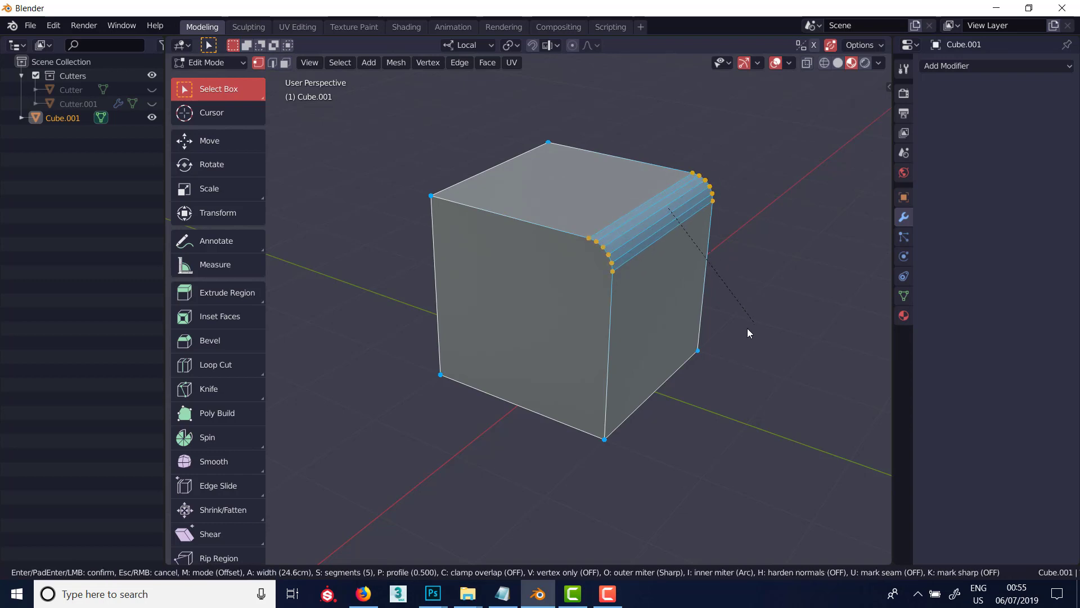
scroll(710, 371, "down", 4)
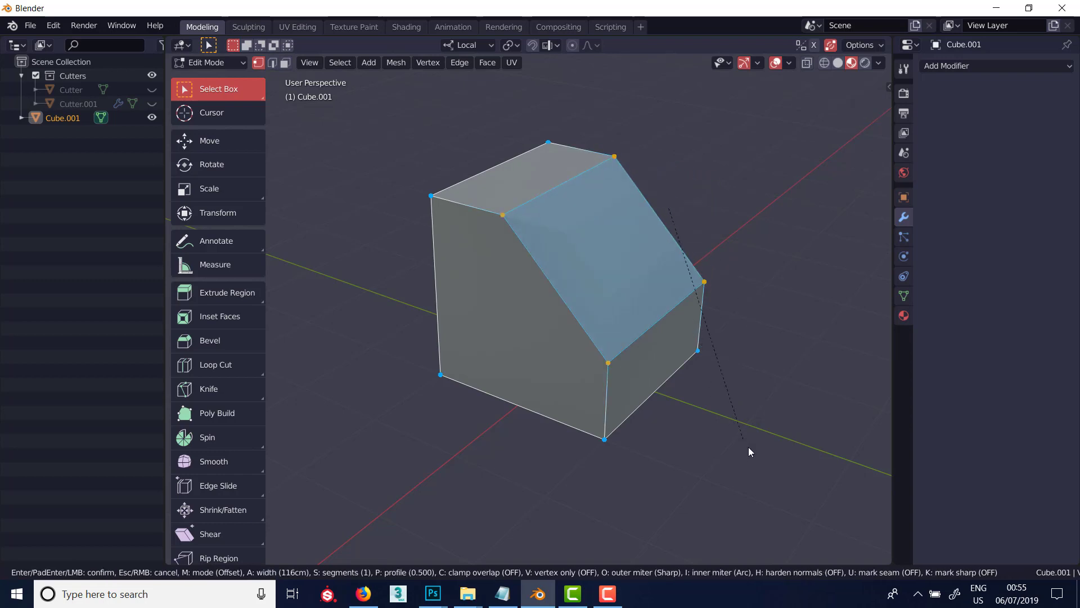
scroll(724, 408, "up", 6)
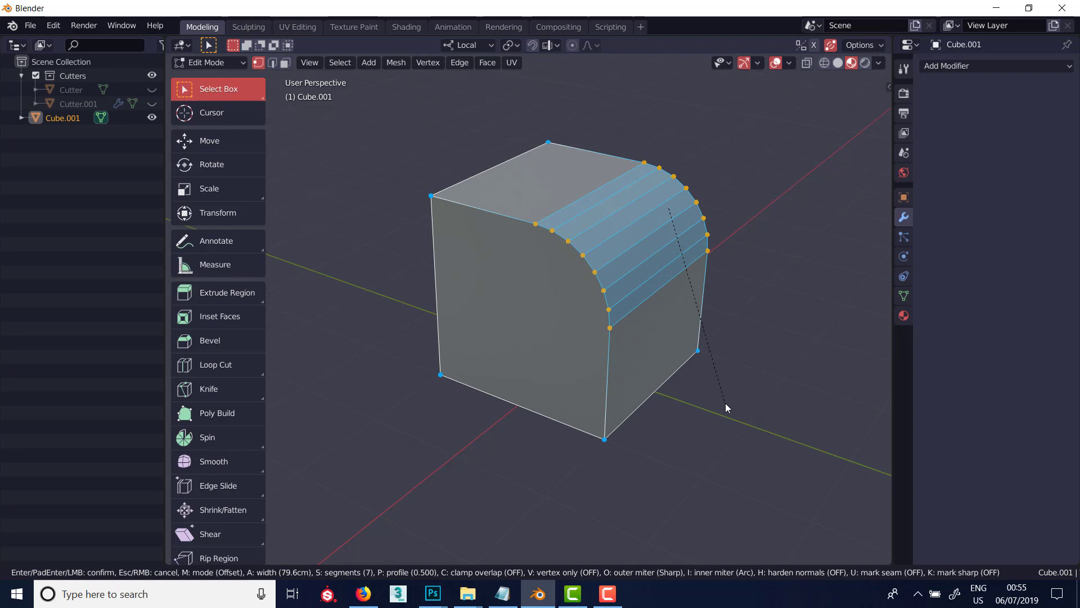
scroll(726, 406, "down", 4)
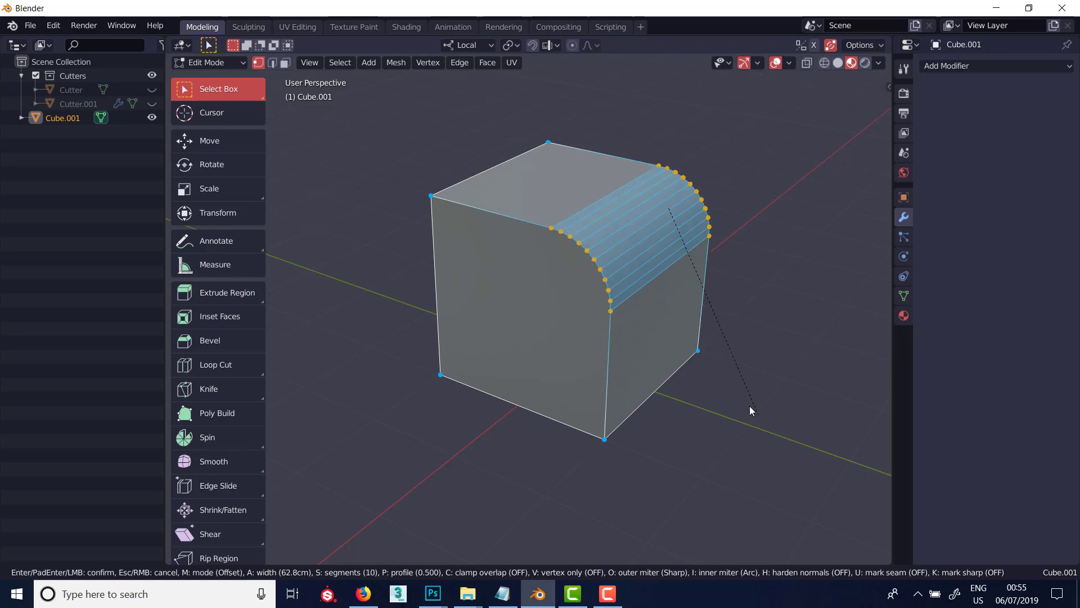
scroll(704, 337, "up", 1)
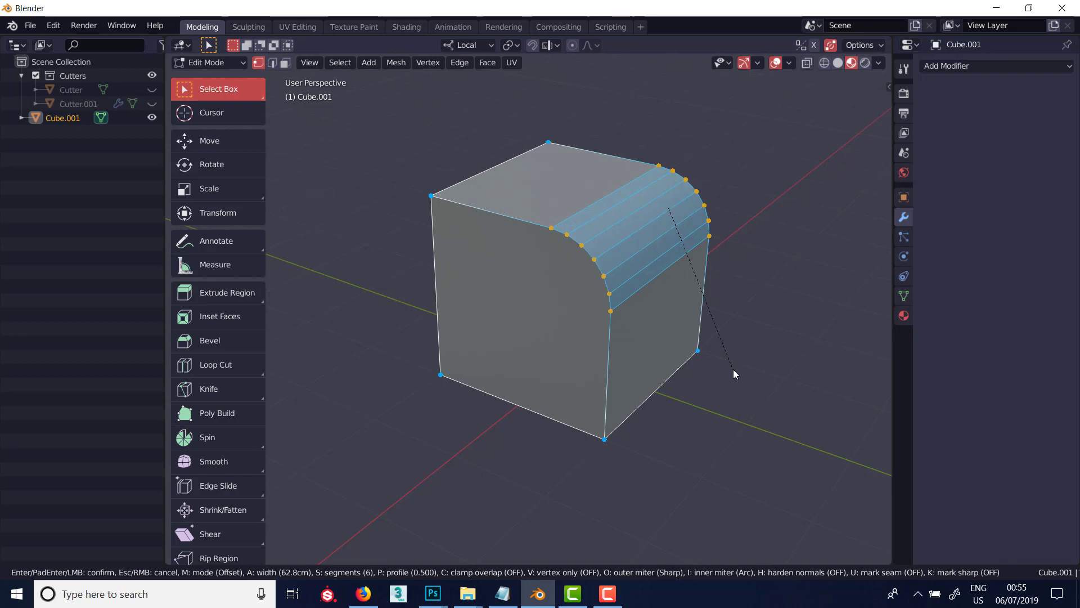
scroll(723, 359, "up", 3)
Lower the bevel's profile to about 0.045 with Clamp Overlap and Vertex Only enabled, and undo the bevel.
key("p")
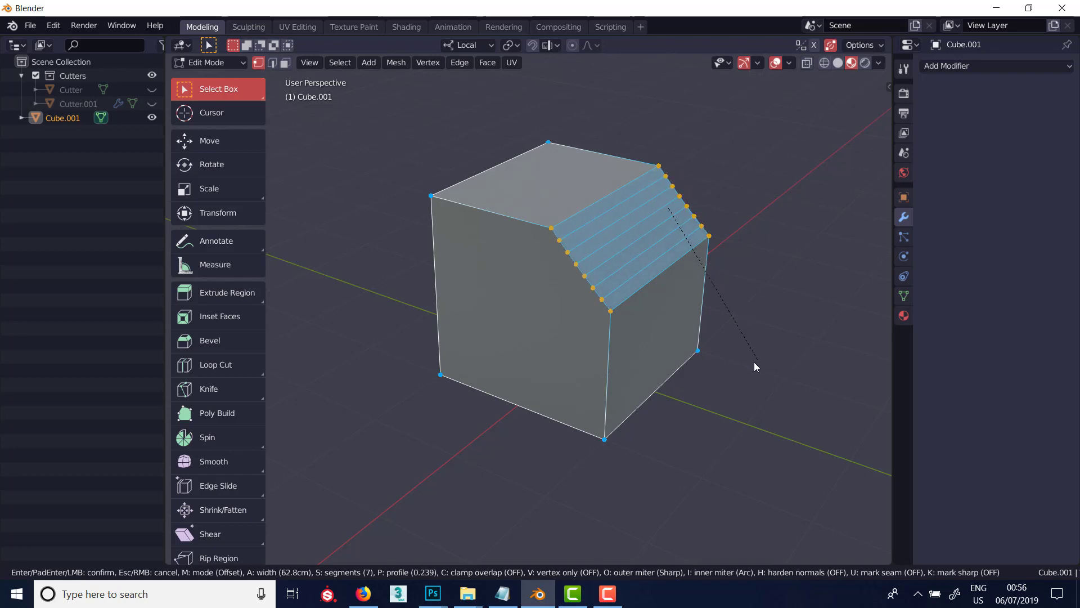
key("c")
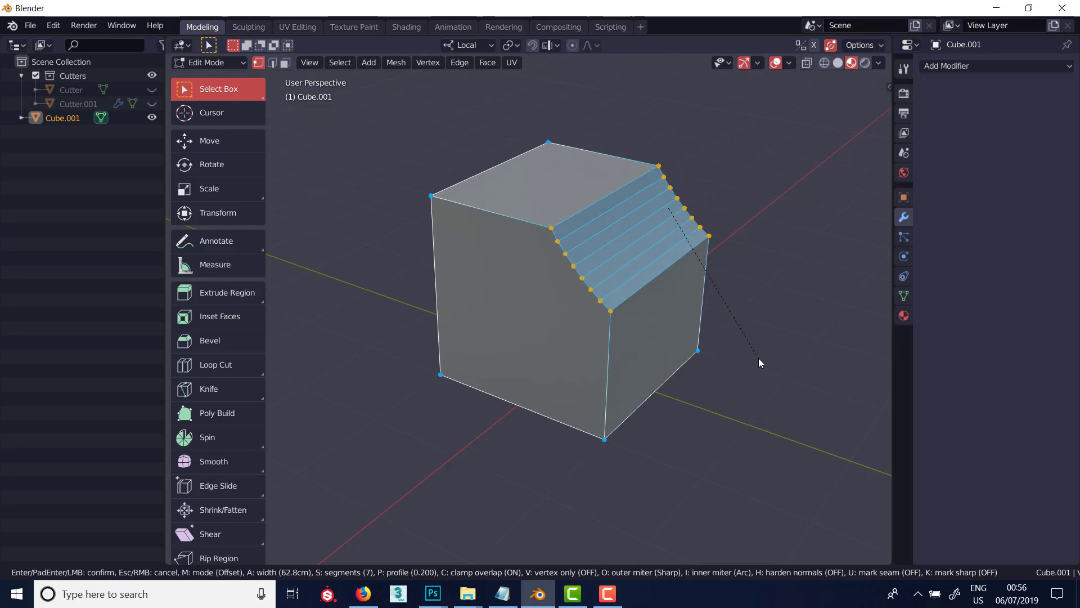
key("v")
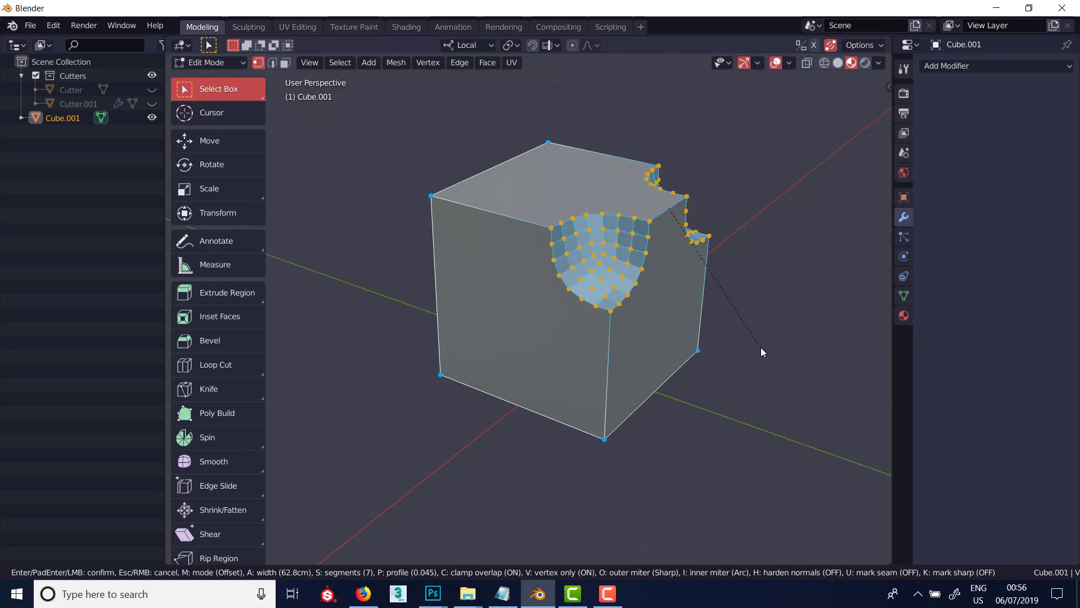
left_click(760, 347)
middle_click_drag(538, 323, 646, 315)
key("ctrl+z")
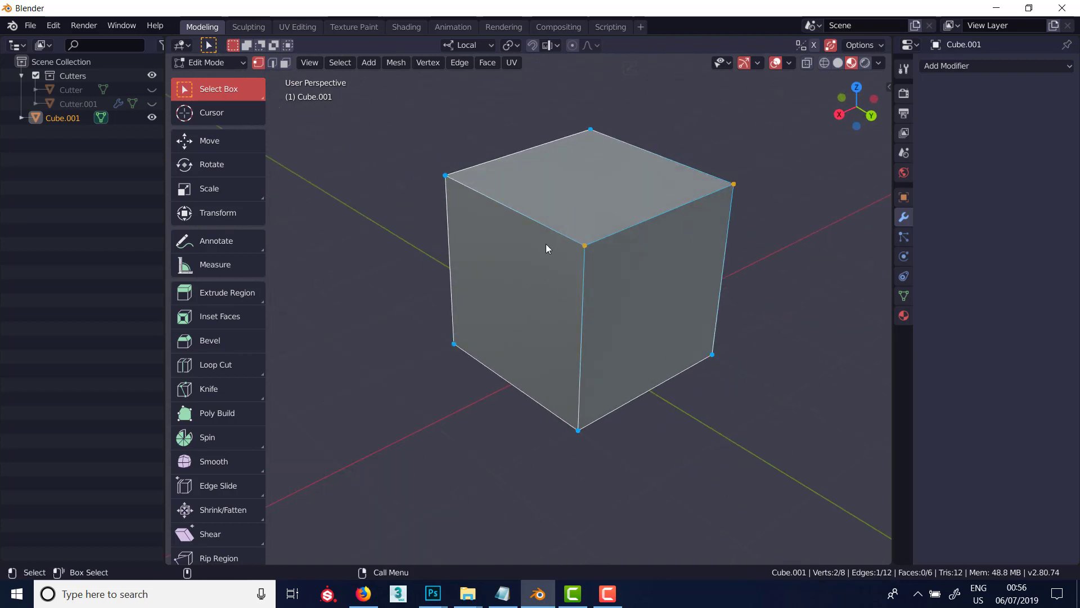
Select the cube's four top vertices, try extruding the top face upward, and undo the extrusion and selection.
middle_click_drag(546, 249, 662, 221)
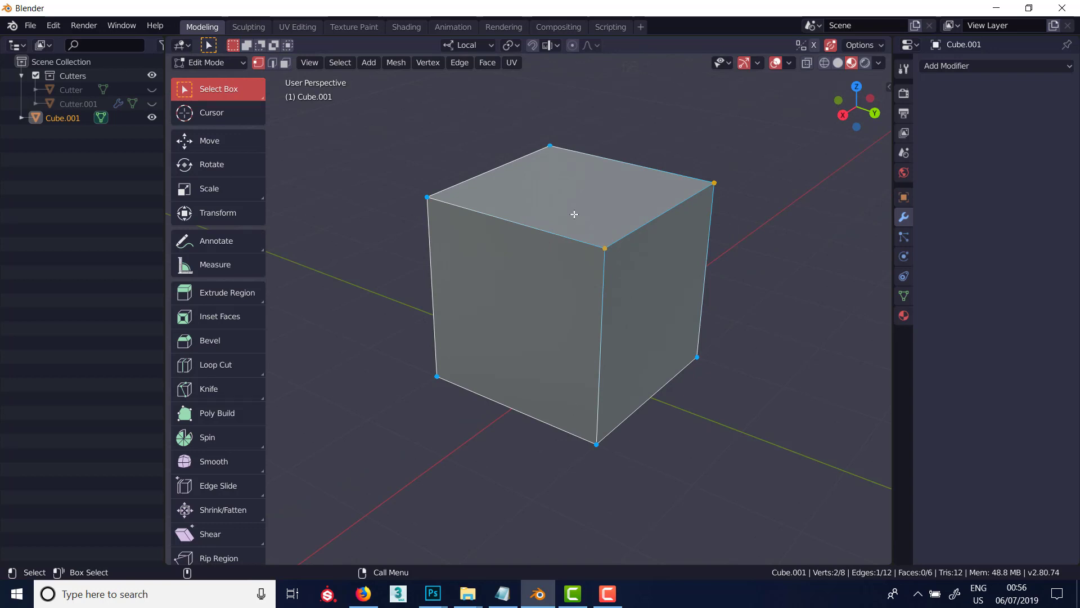
left_click_drag(383, 137, 745, 253)
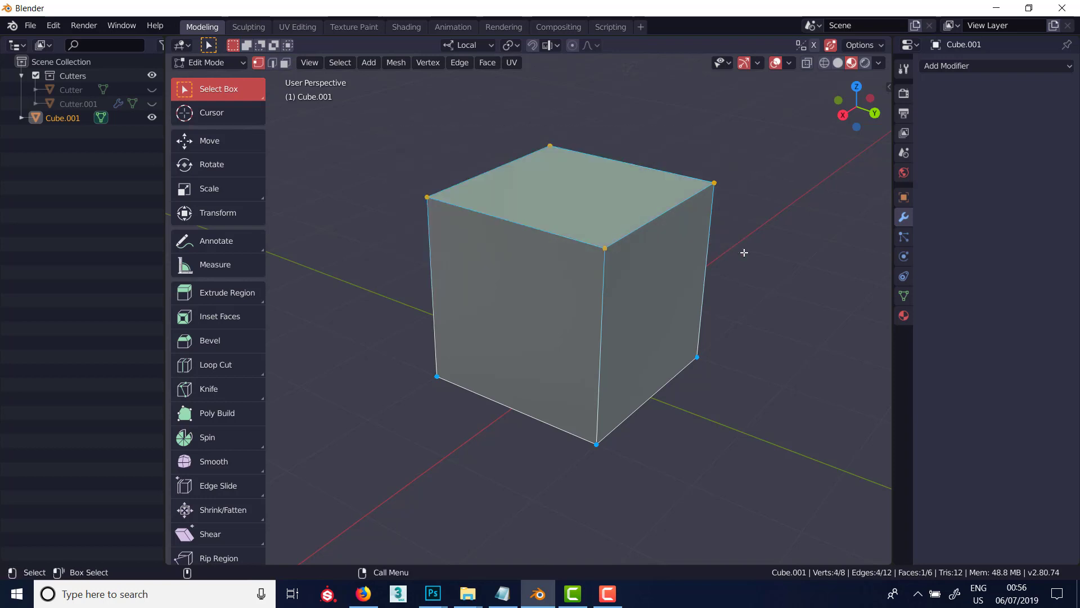
key("e")
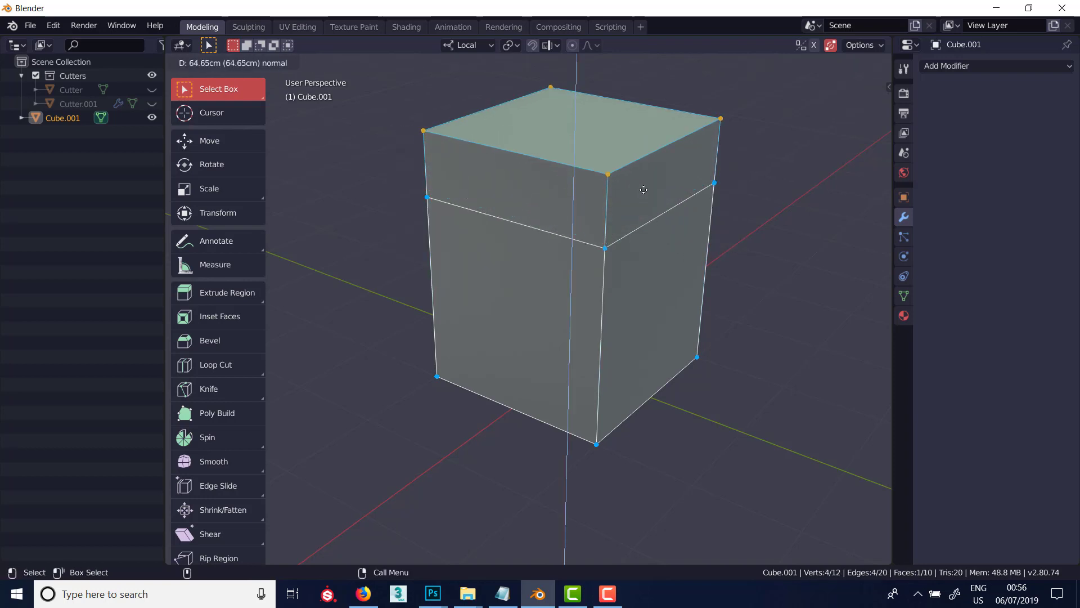
right_click(636, 204)
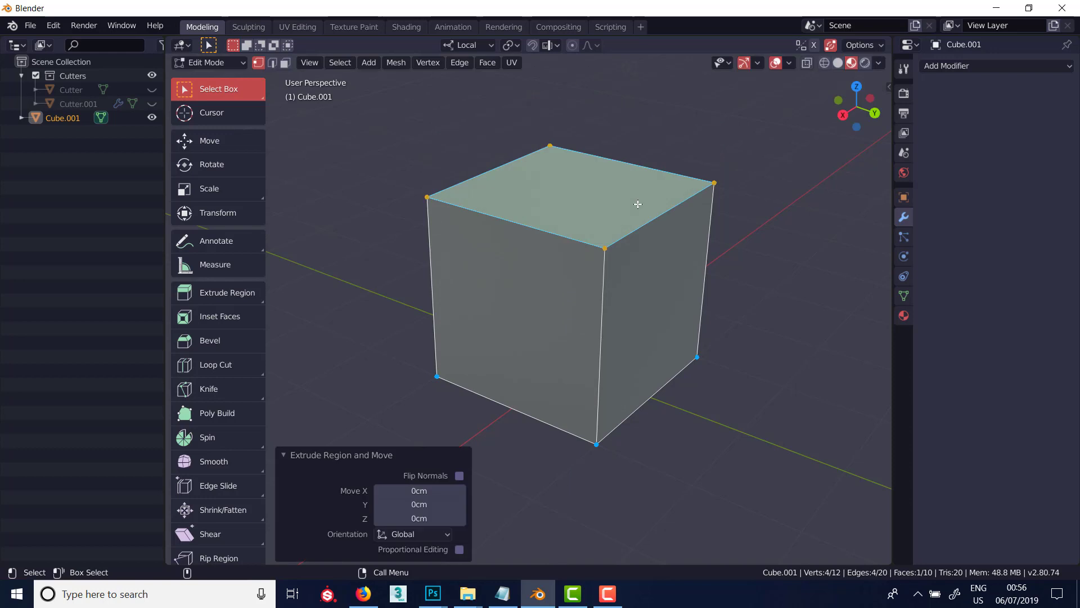
key("ctrl+z")
key("ctrl+z")
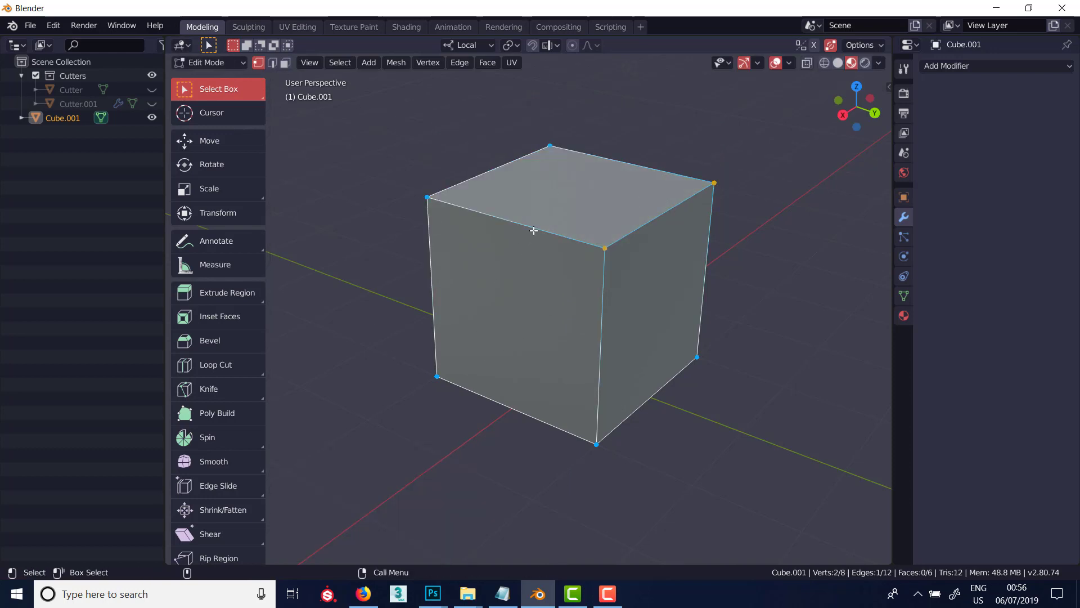
left_click_drag(567, 162, 766, 301)
key("ctrl+b")
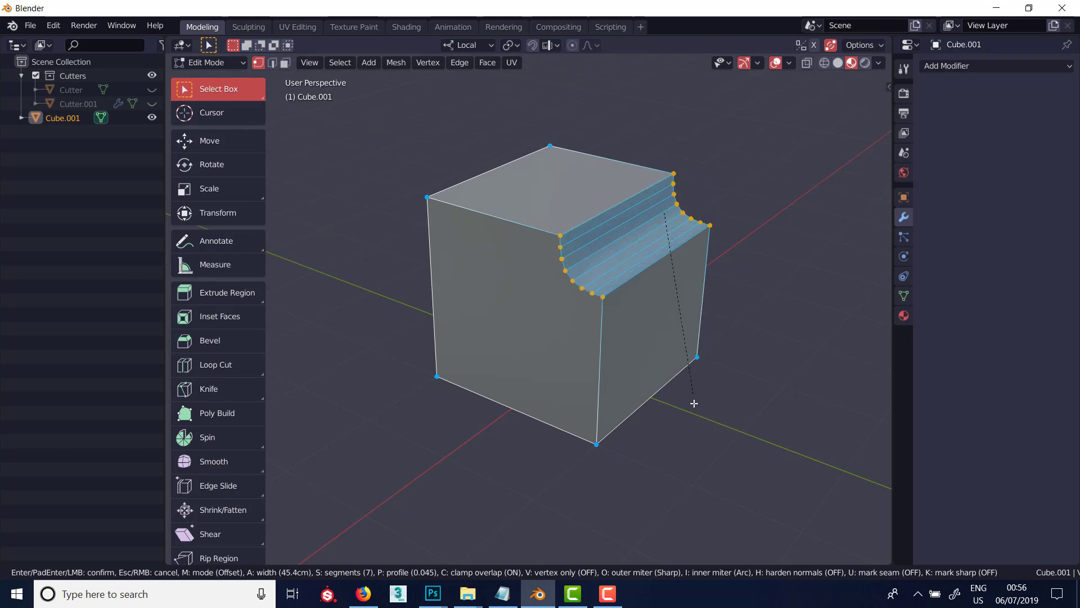
right_click(697, 363)
Select the cube's top face in face mode and bevel it about 31.7 cm wide with 1 segment and a profile of about 0.496.
middle_click_drag(710, 288, 632, 262)
key("3")
left_click(632, 262)
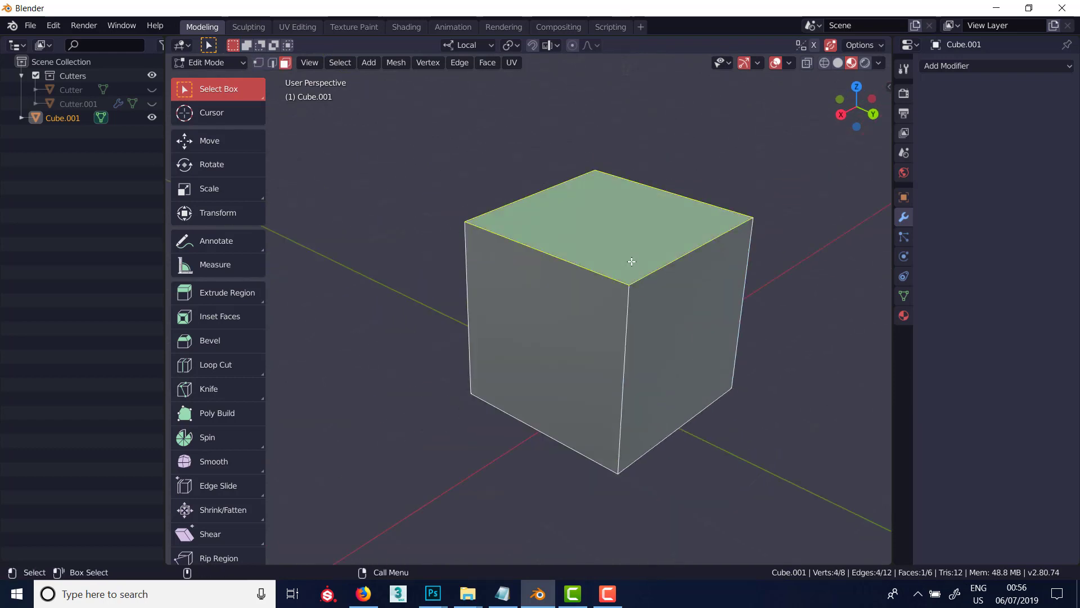
key("ctrl+b")
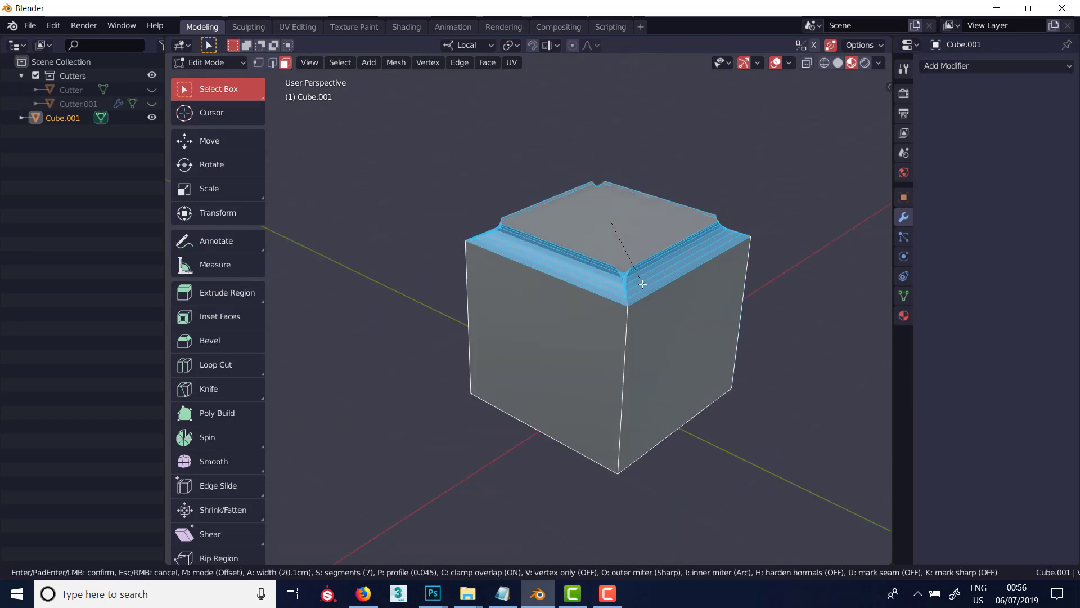
scroll(644, 287, "down", 5)
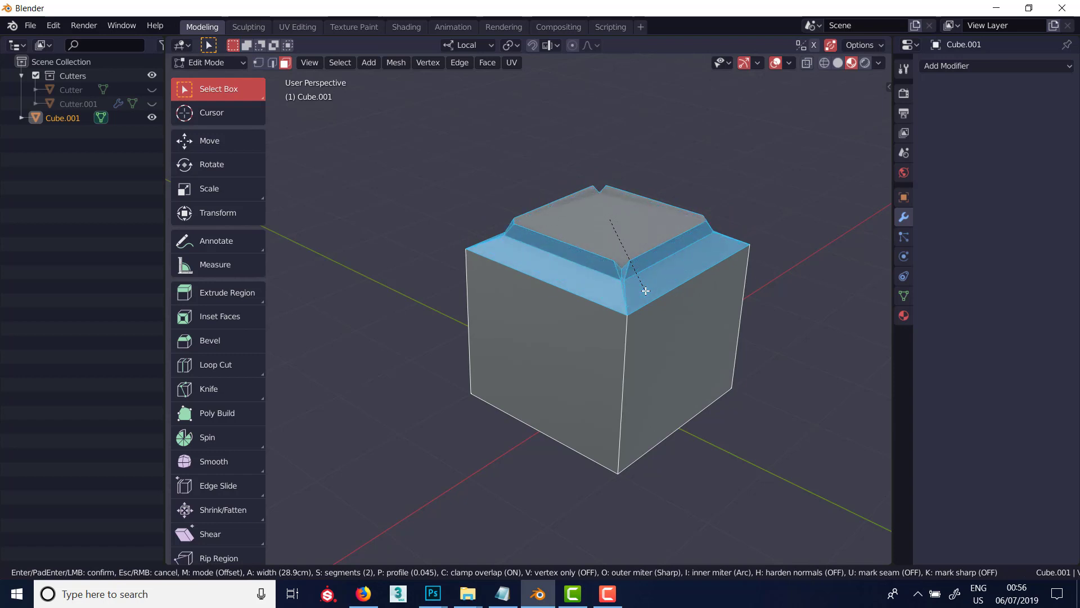
scroll(646, 291, "down", 1)
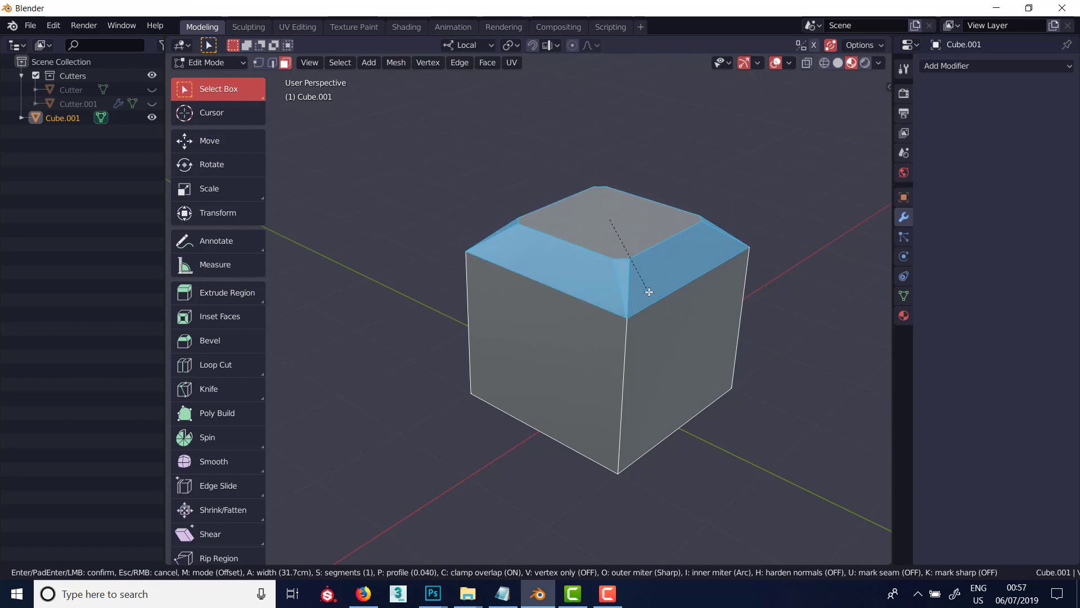
key("p")
left_click(657, 313)
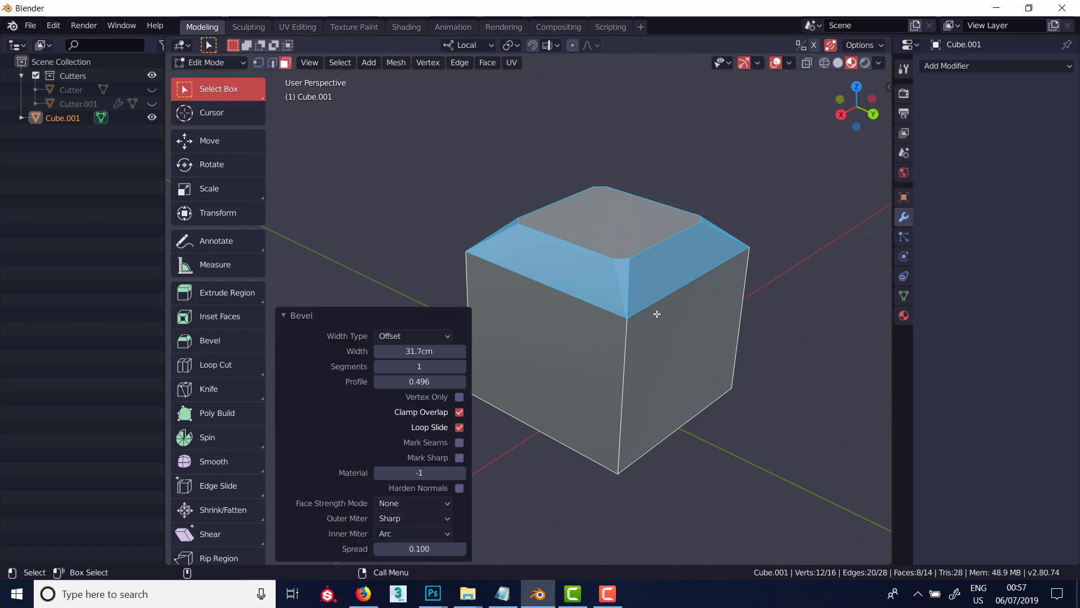
Set the top face bevel's Inner Miter to Sharp and its segments to 6.
left_click(400, 535)
left_click(385, 517)
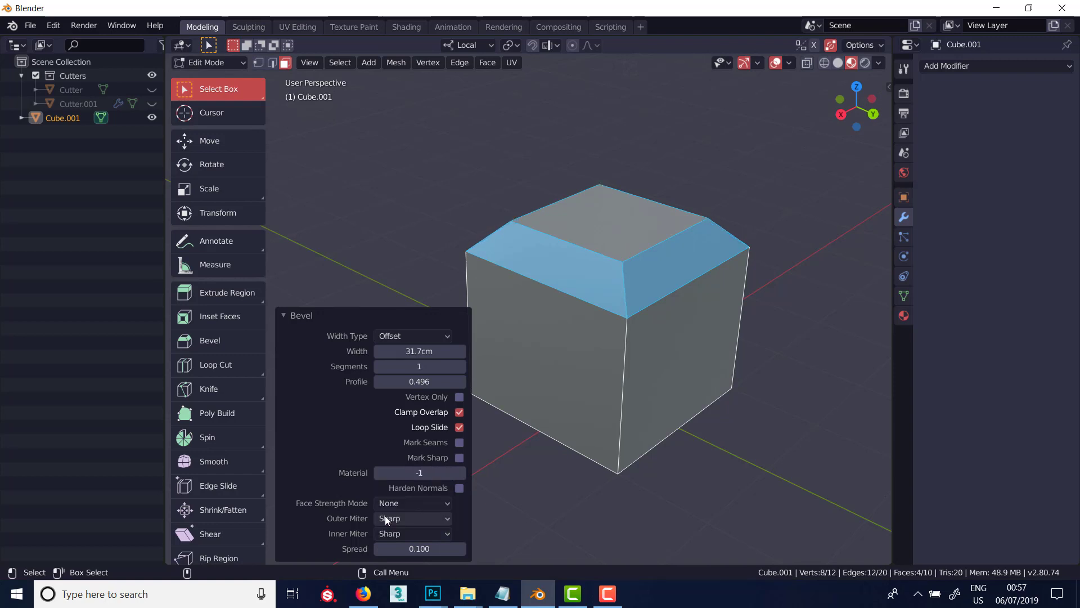
middle_click_drag(598, 370, 642, 345)
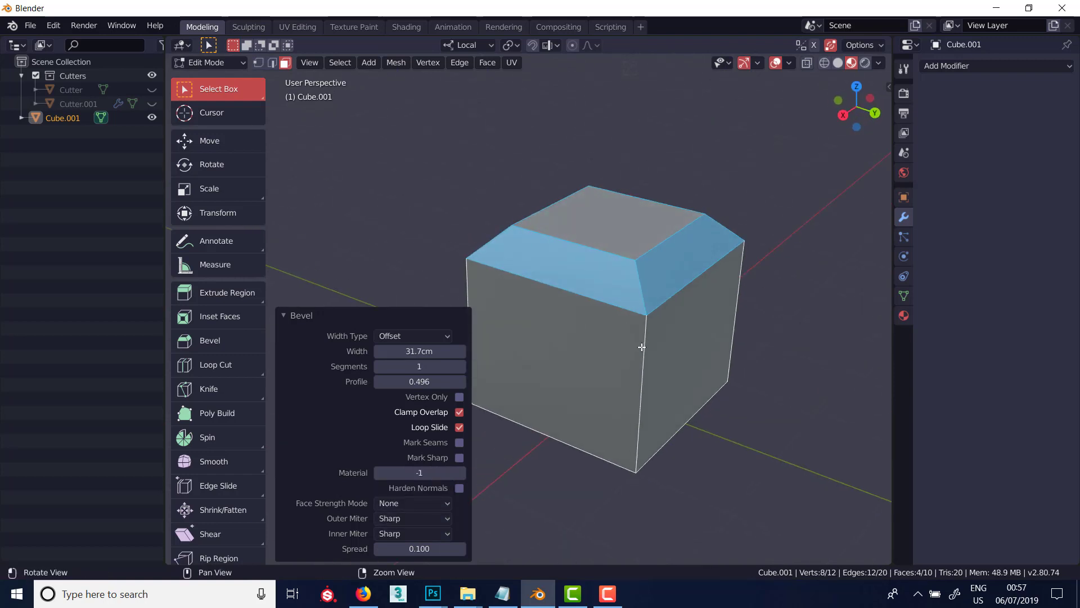
left_click(461, 366)
left_click(460, 366)
left_click(461, 366)
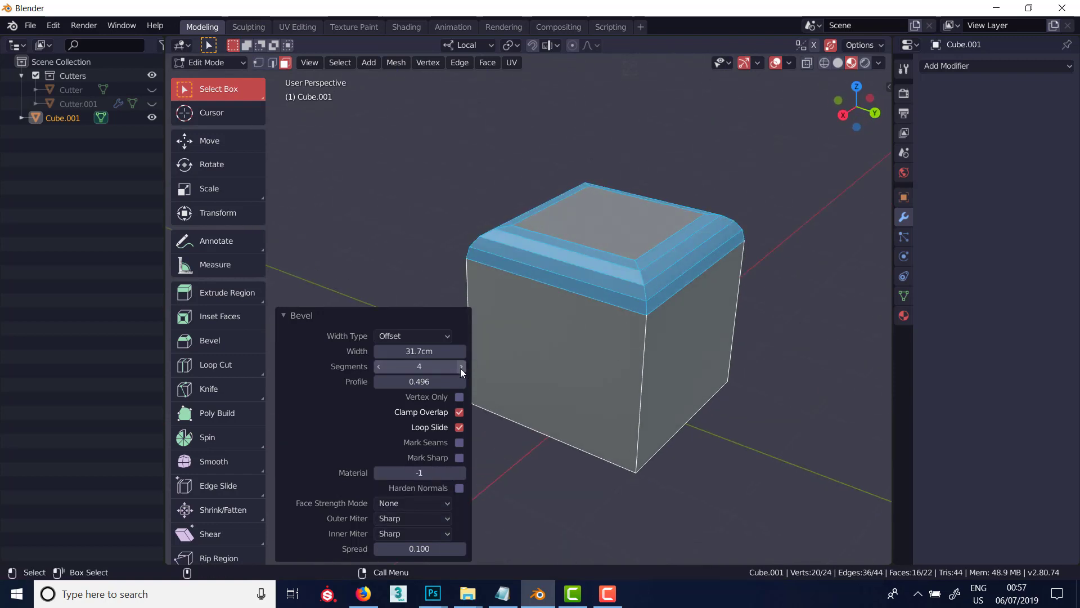
left_click(461, 367)
left_click(461, 367)
middle_click_drag(597, 353, 594, 360)
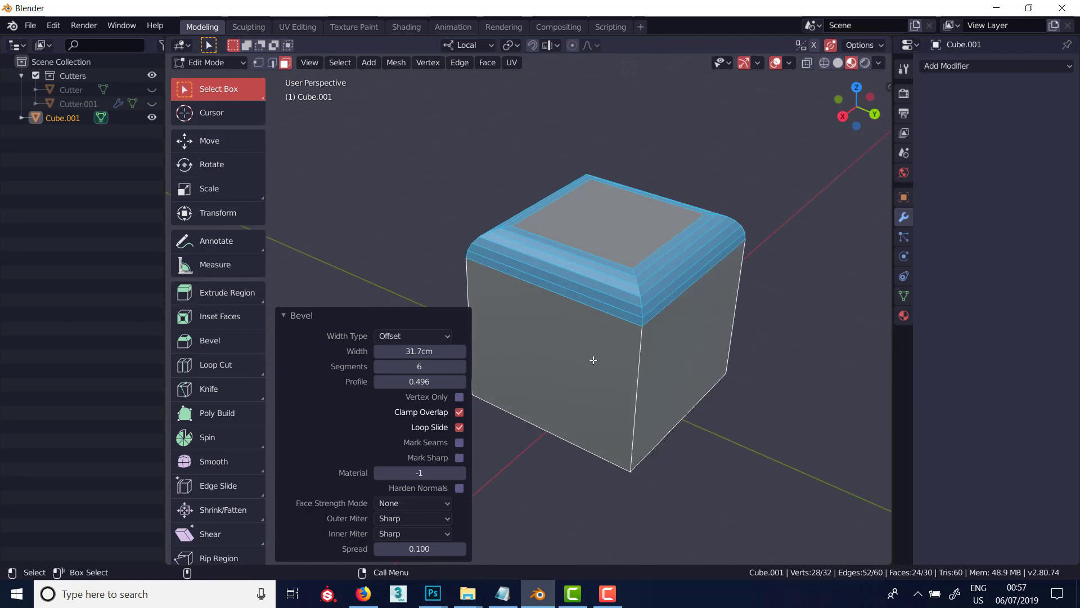
Duplicate a vertical edge of the cube in edge mode and move the copy about -124 cm along local X, away from the cube.
middle_click_drag(649, 325, 594, 320)
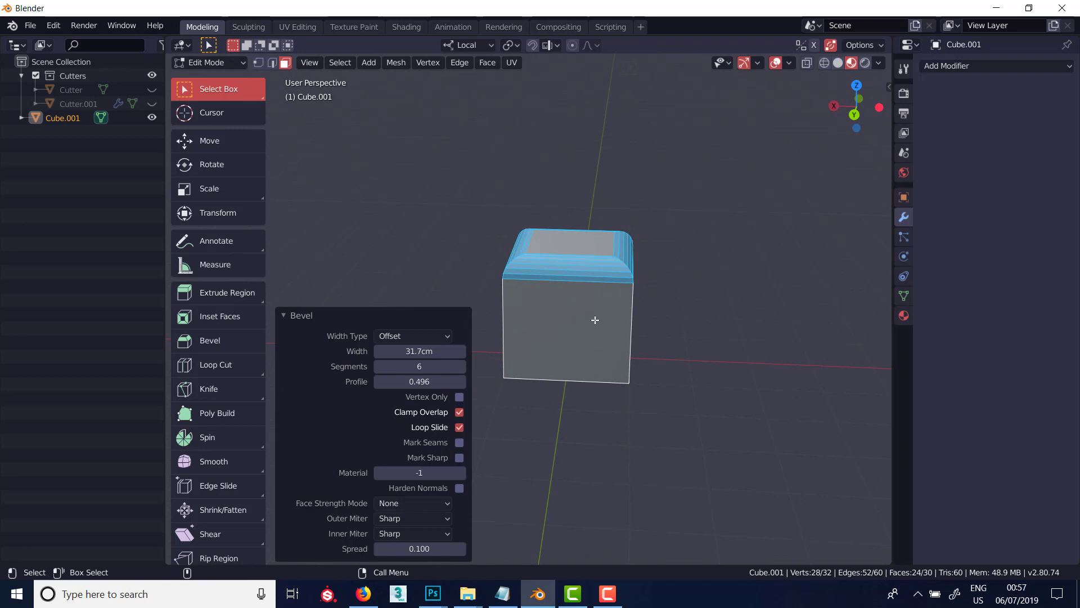
key("2")
left_click(632, 329)
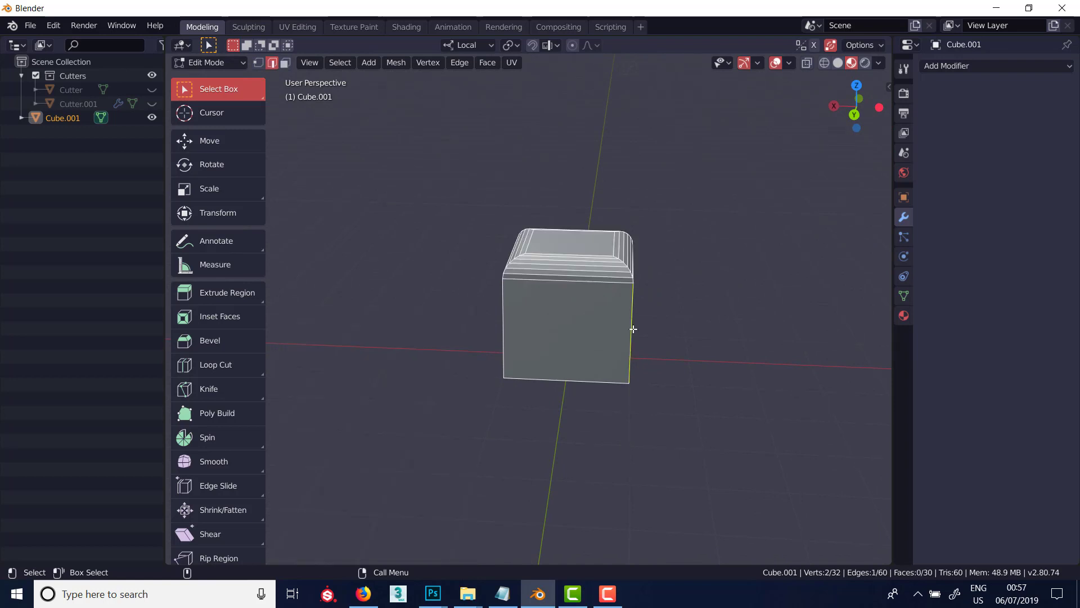
key("shift+d")
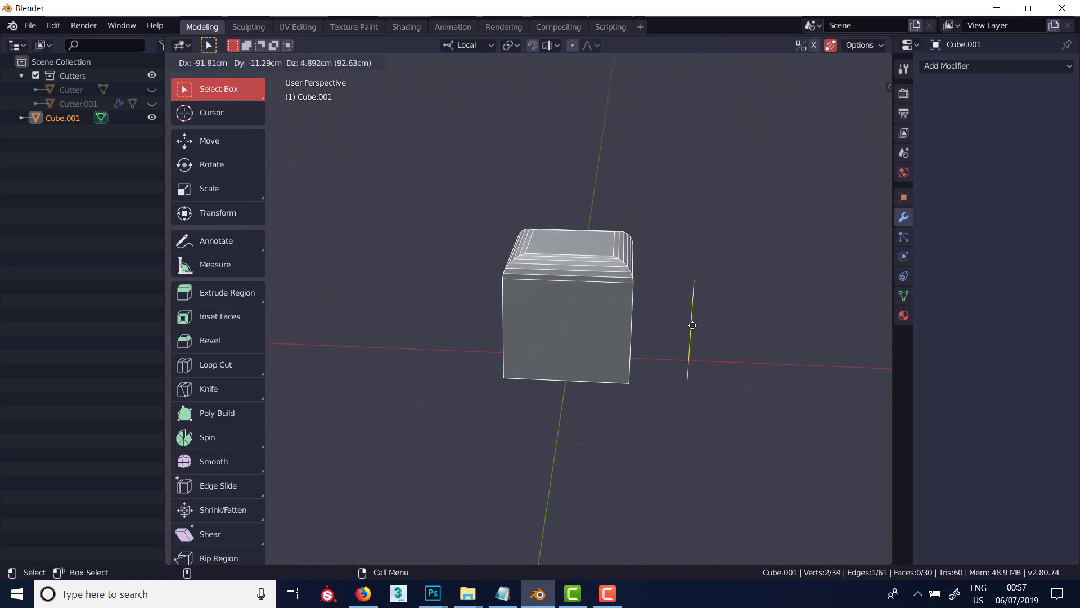
key("x")
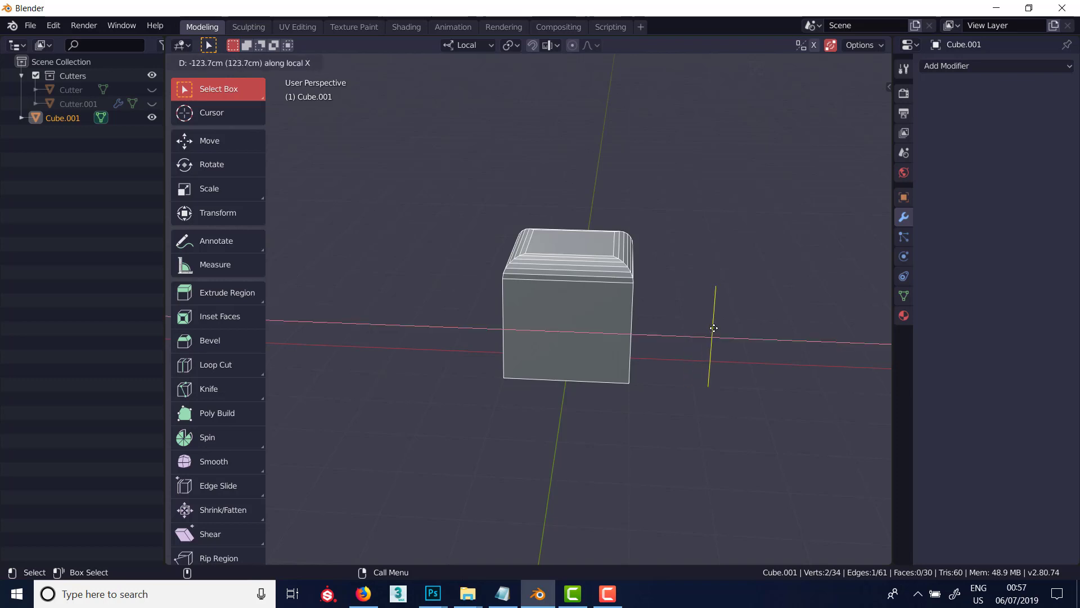
left_click(717, 321)
In back orthographic view, extrude the duplicated edge's upper vertex sideways away from the cube by about -76.3 cm in X and 1.7 cm in Z.
key("ctrl+KP_1")
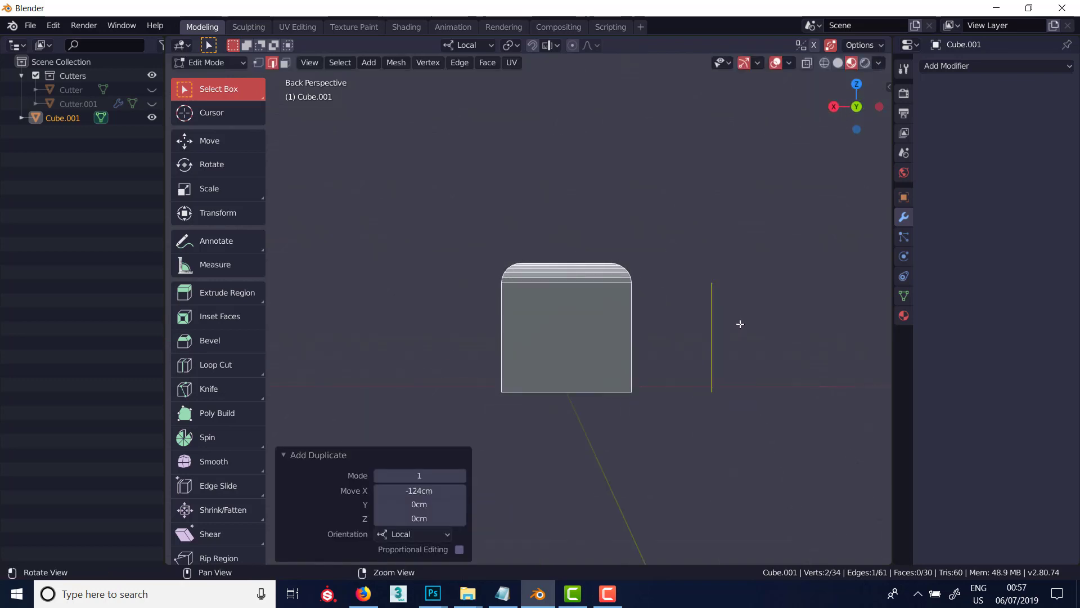
key("KP_5")
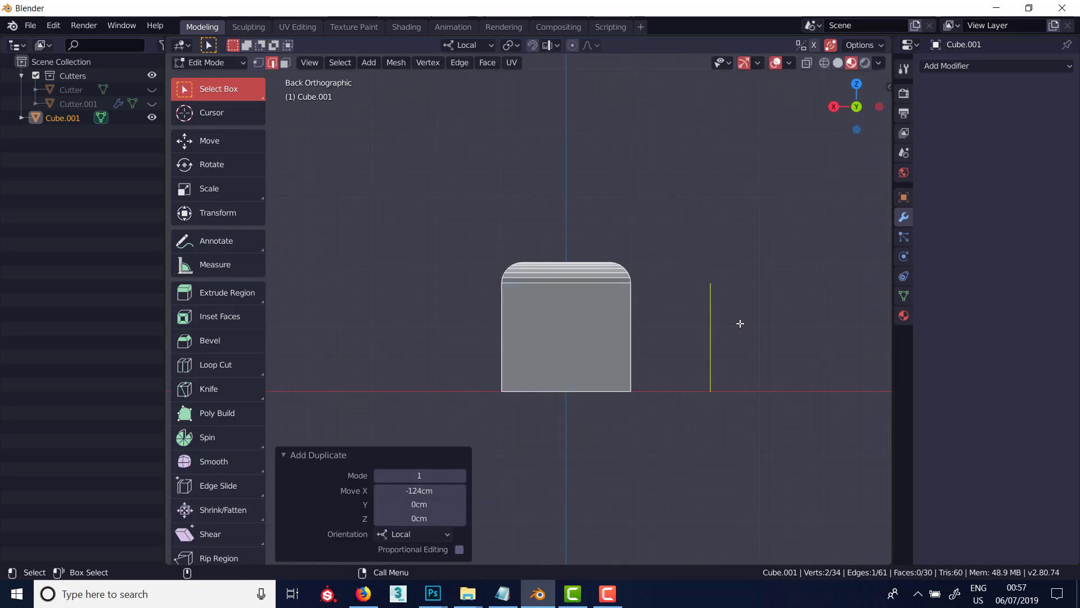
middle_click_drag(737, 328, 651, 351, "shift")
key("1")
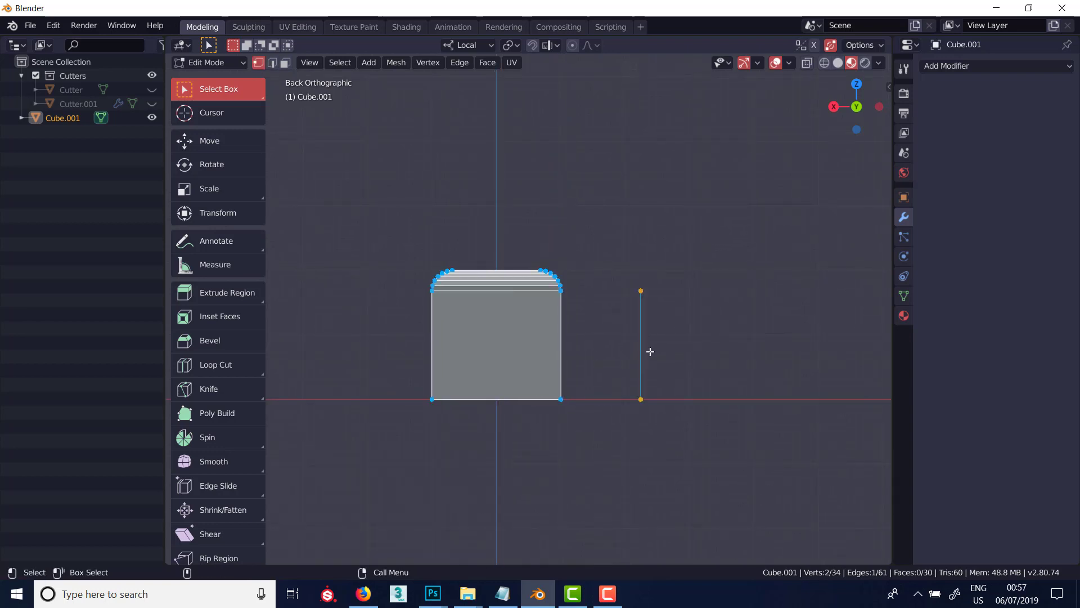
scroll(645, 327, "up", 4)
left_click(631, 272)
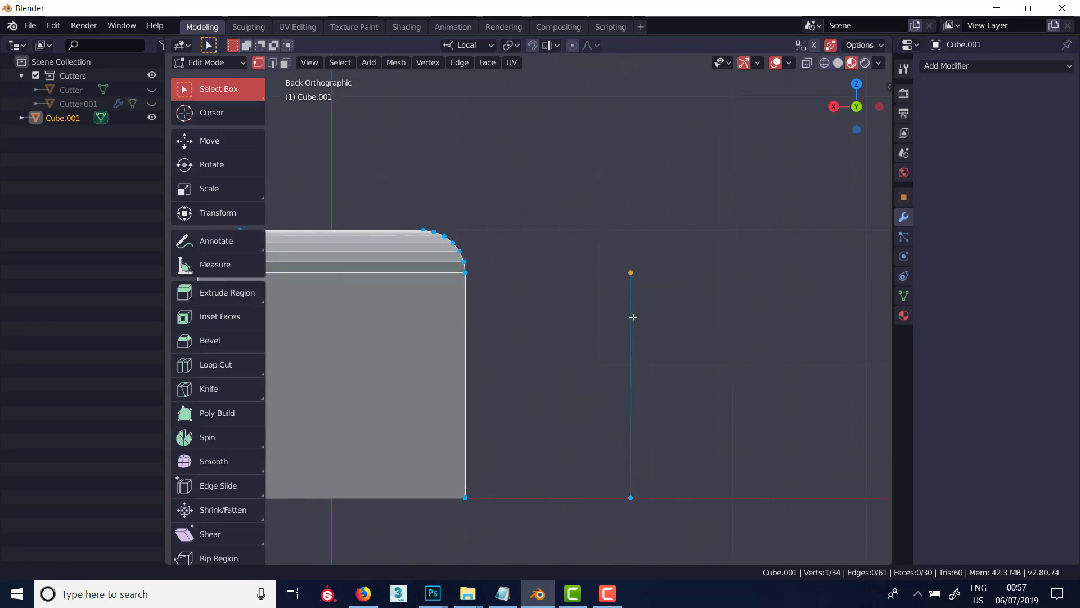
middle_click_drag(673, 301, 610, 308, "shift")
key("e")
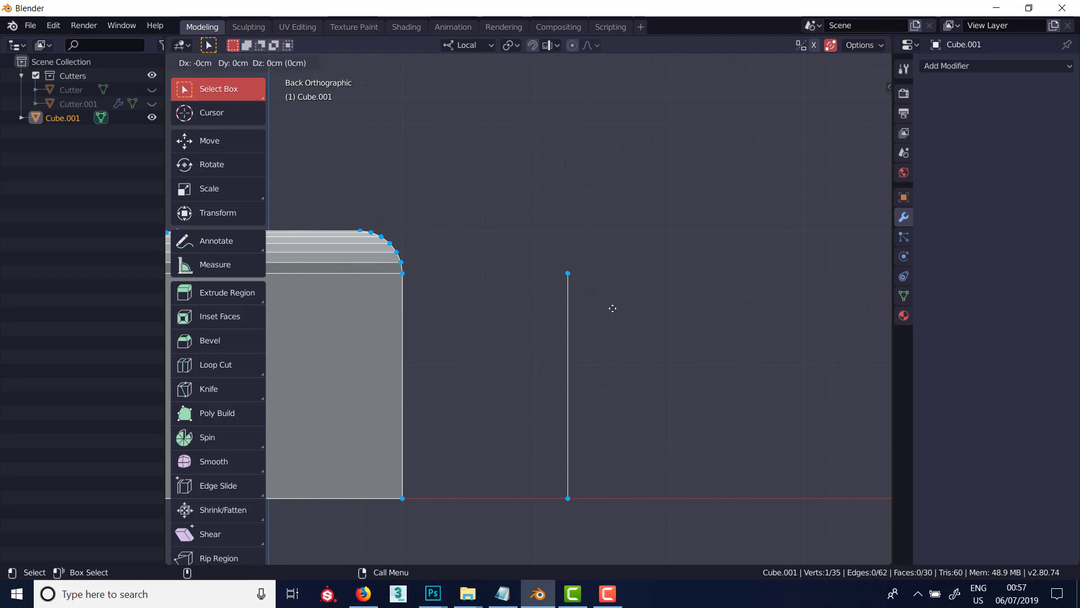
left_click(711, 311)
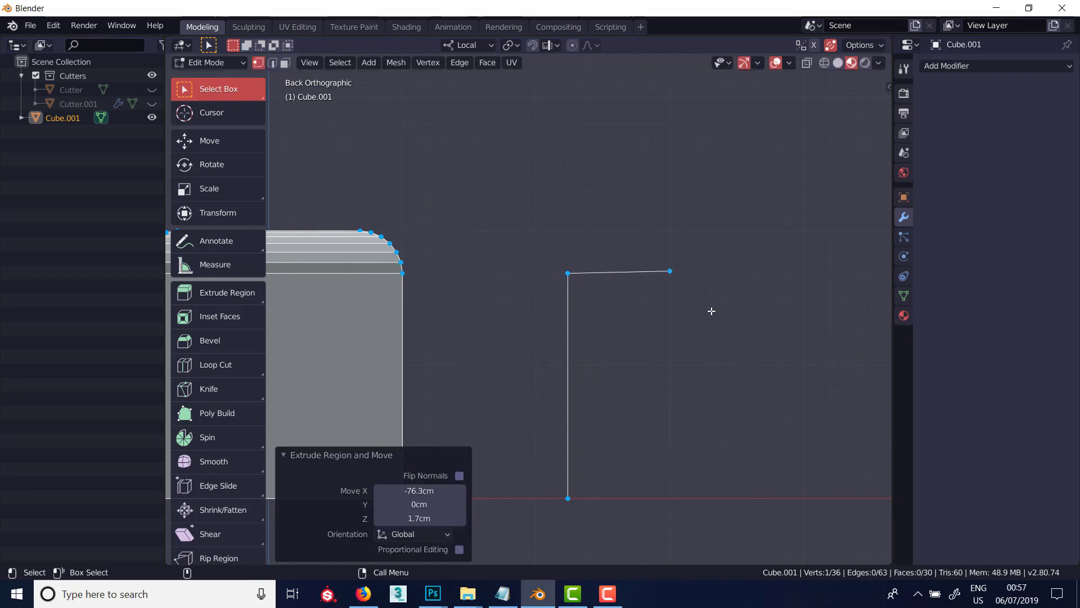
Extrude the end vertex 90 cm up in Z and round the corner below it with a 6-segment vertex-only bevel about 45 cm wide.
key("e")
left_click(708, 191)
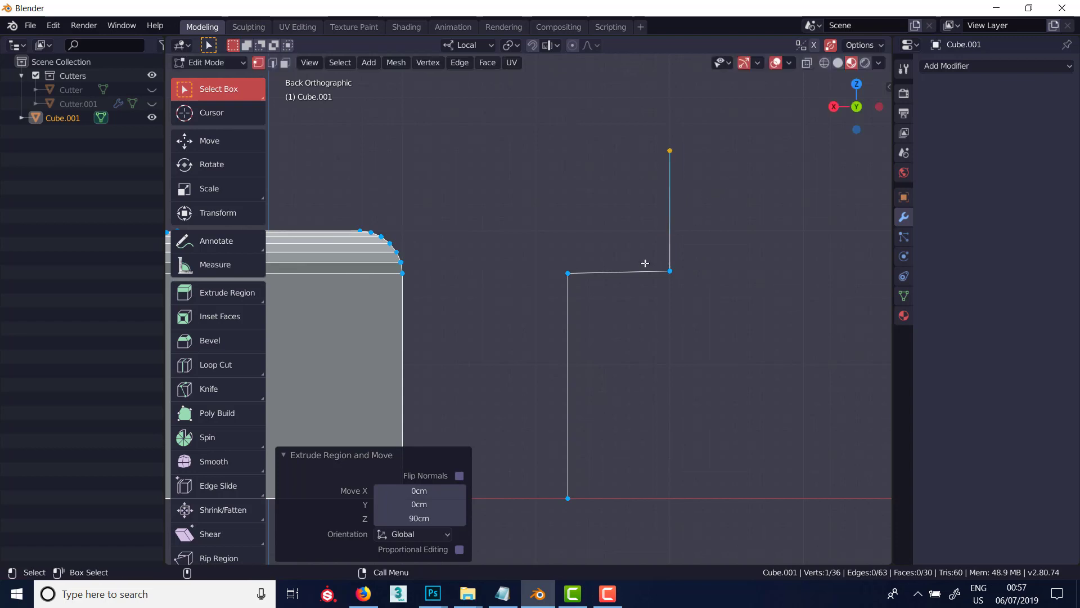
left_click(671, 275)
key("ctrl+shift+b")
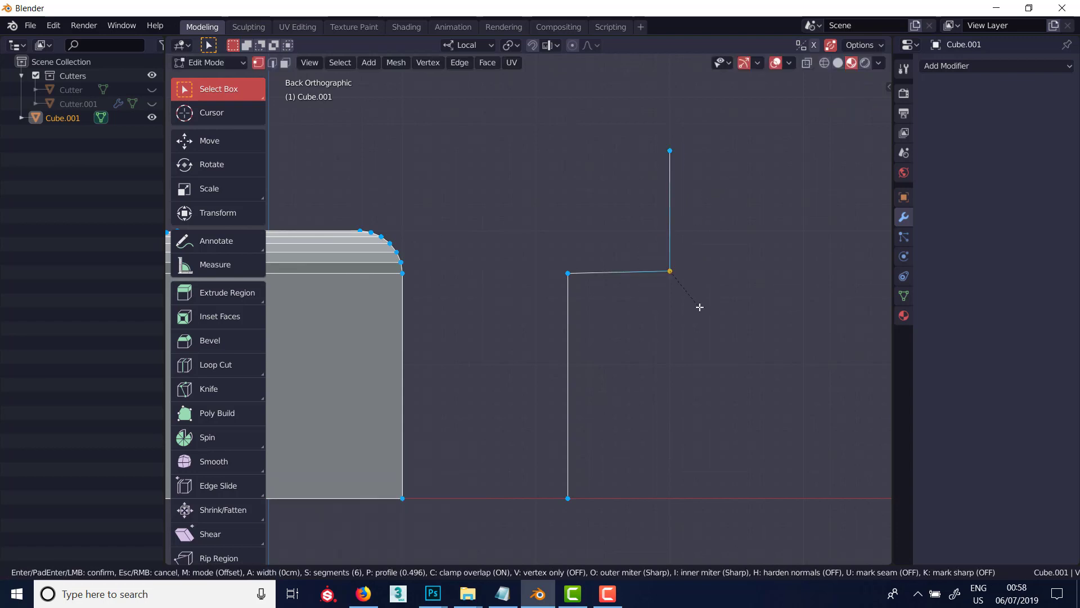
key("v")
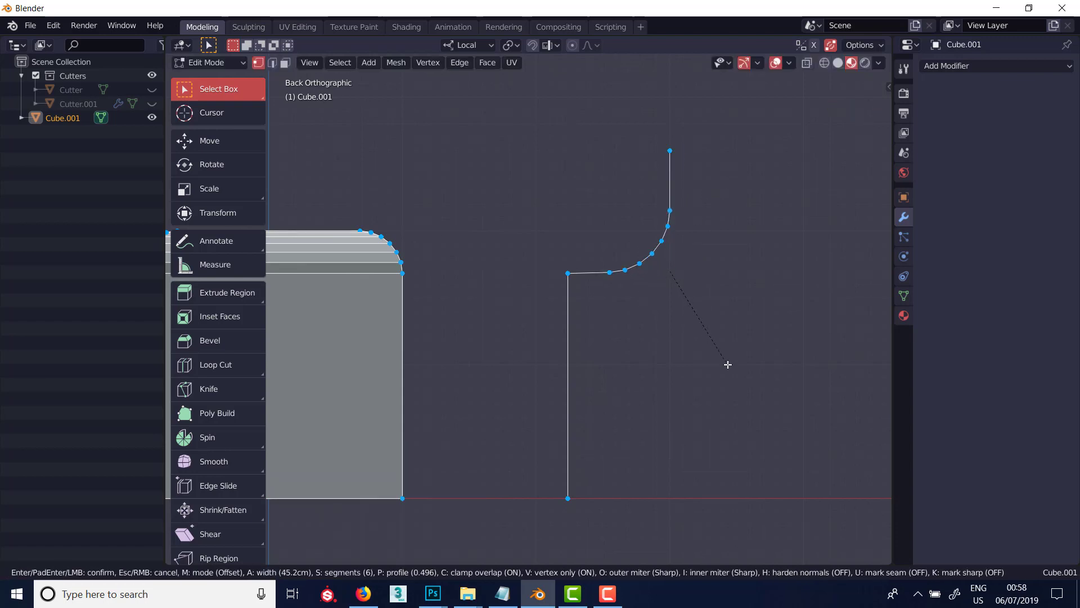
scroll(726, 364, "down", 2)
scroll(727, 361, "up", 2)
left_click(659, 336)
middle_click_drag(659, 336, 709, 351)
Switch to Object Mode and convert the cube object with its attached edge profile from mesh to a curve.
key("Tab")
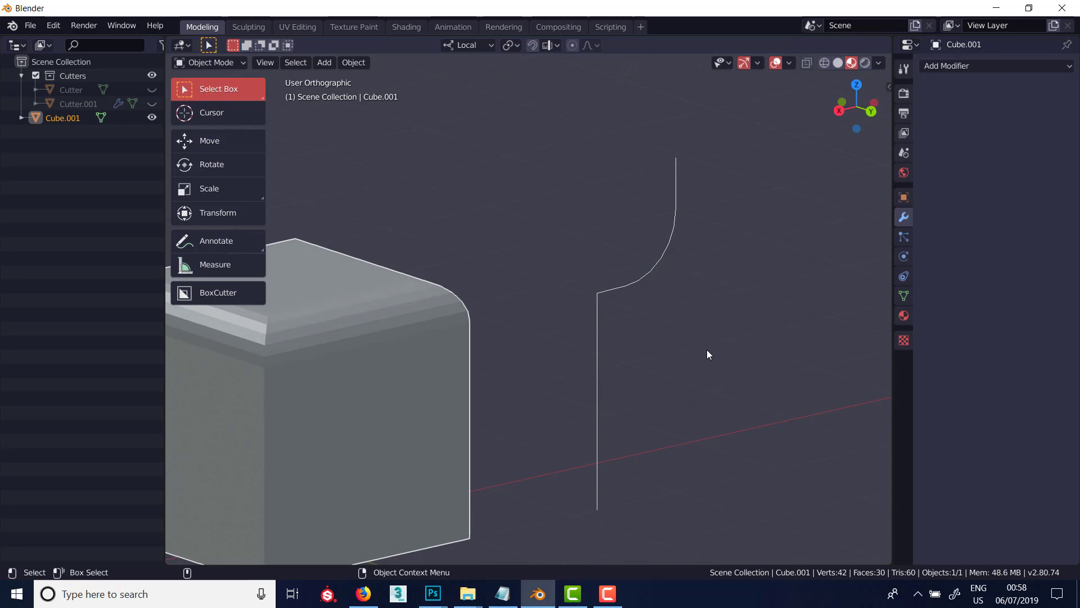
left_click(353, 62)
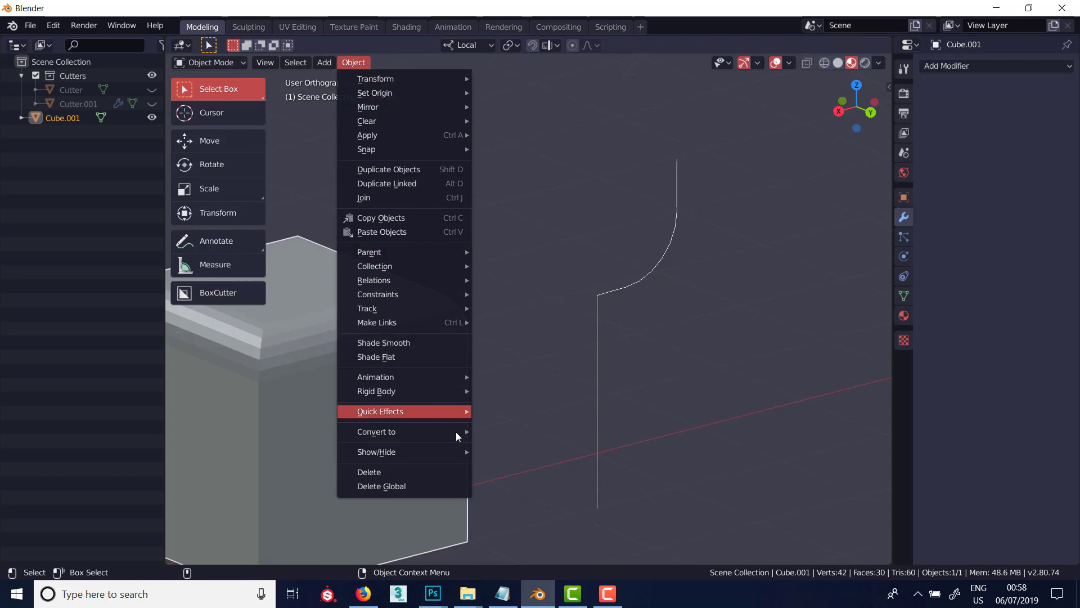
mouse_move(459, 431)
left_click(521, 432)
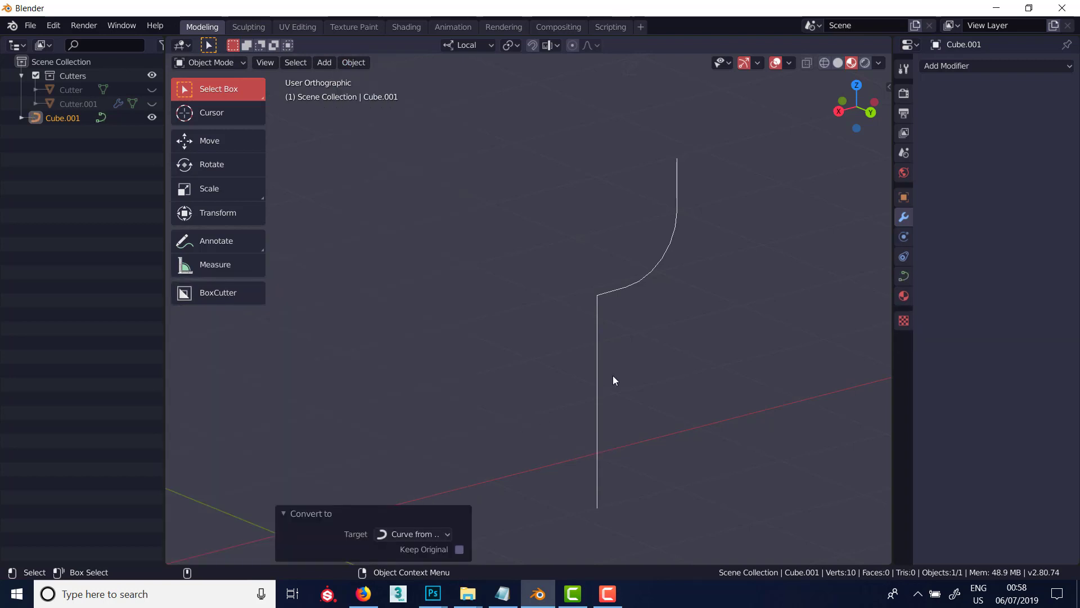
Thicken the curve into a round tube using the Hard Ops Adjust Curve operation with a profile of 9.
key("q")
key("shift+q")
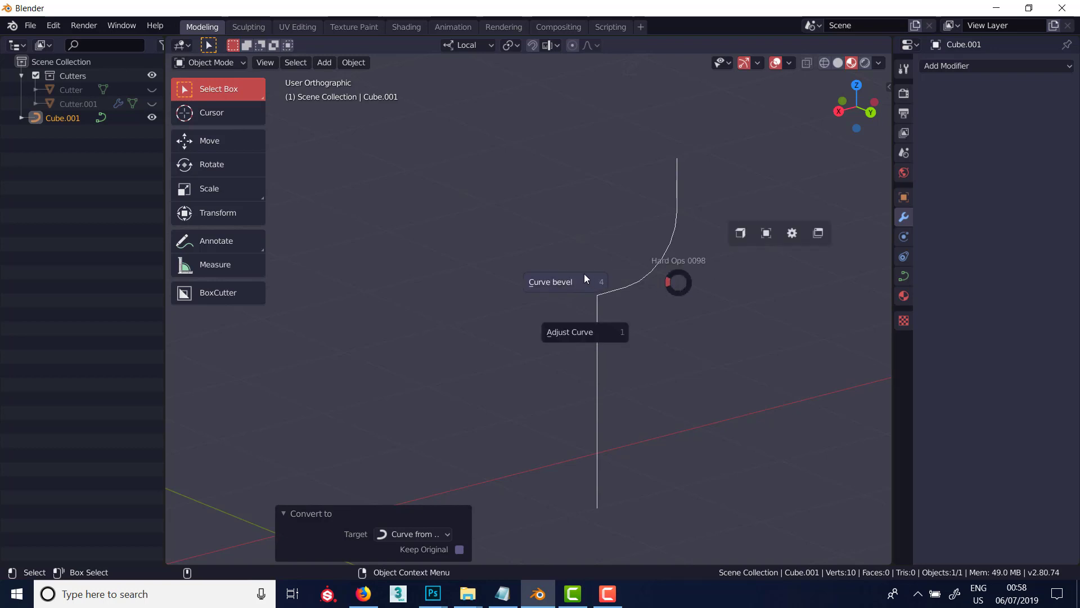
left_click(573, 332)
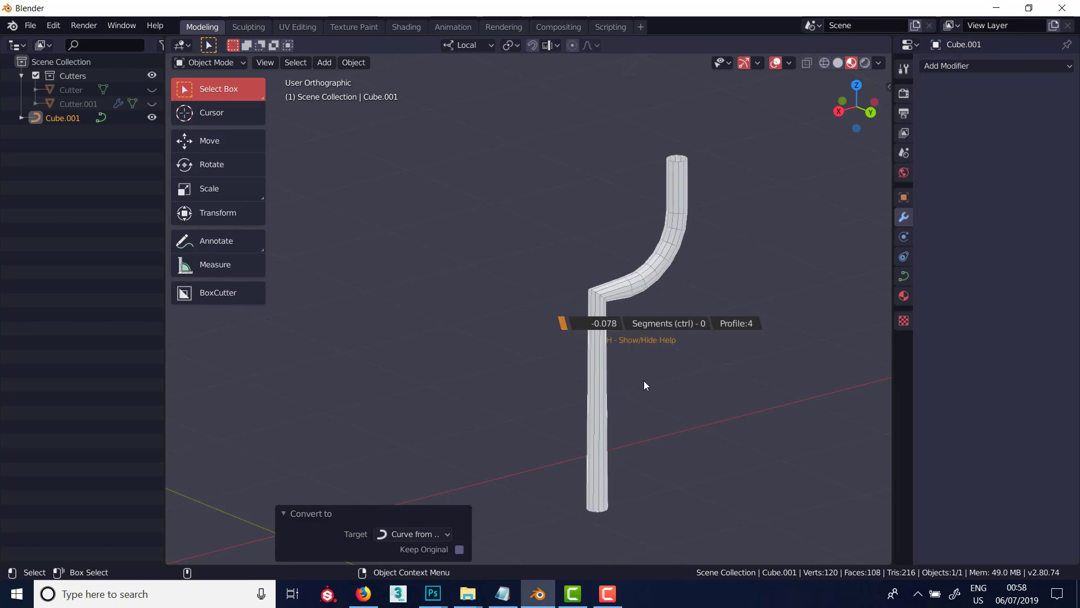
scroll(698, 410, "up", 5)
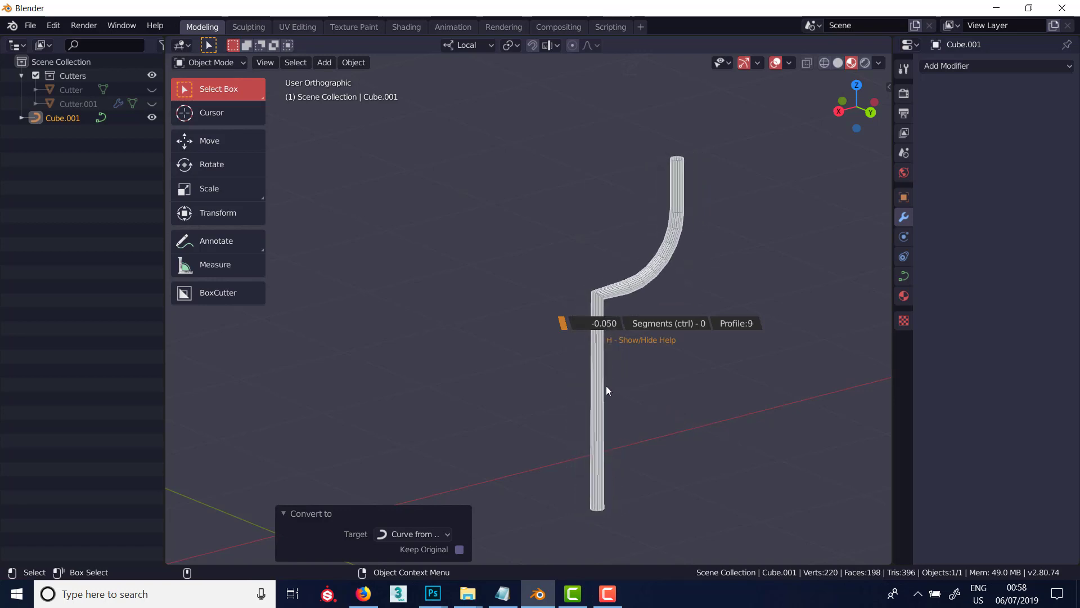
left_click(673, 397)
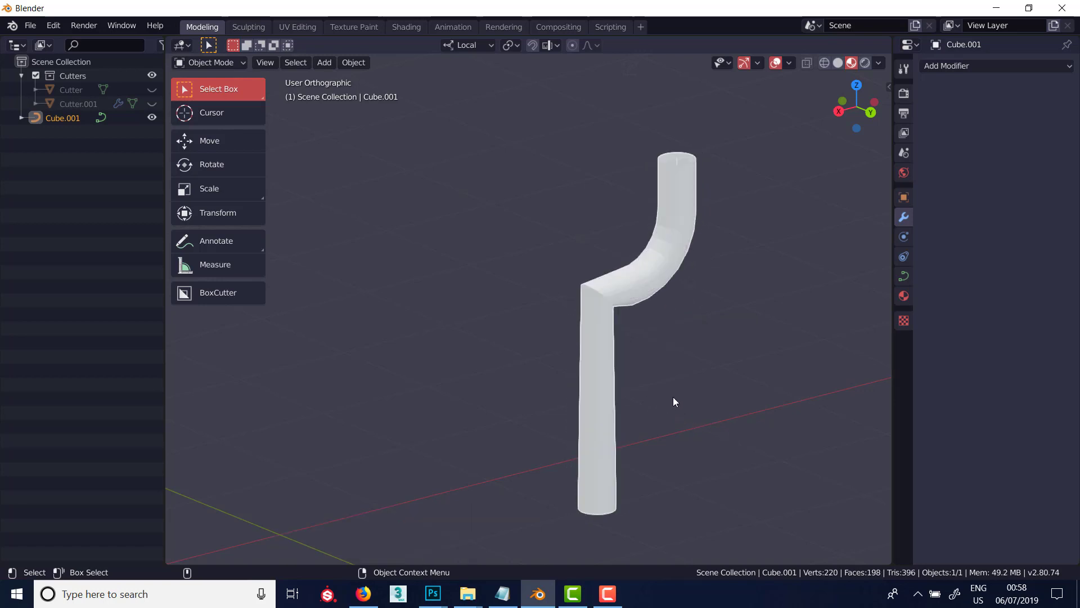
mouse_move(673, 397)
middle_mouse_down()
mouse_move(612, 383)
mouse_move(697, 375)
mouse_move(667, 384)
middle_mouse_up()
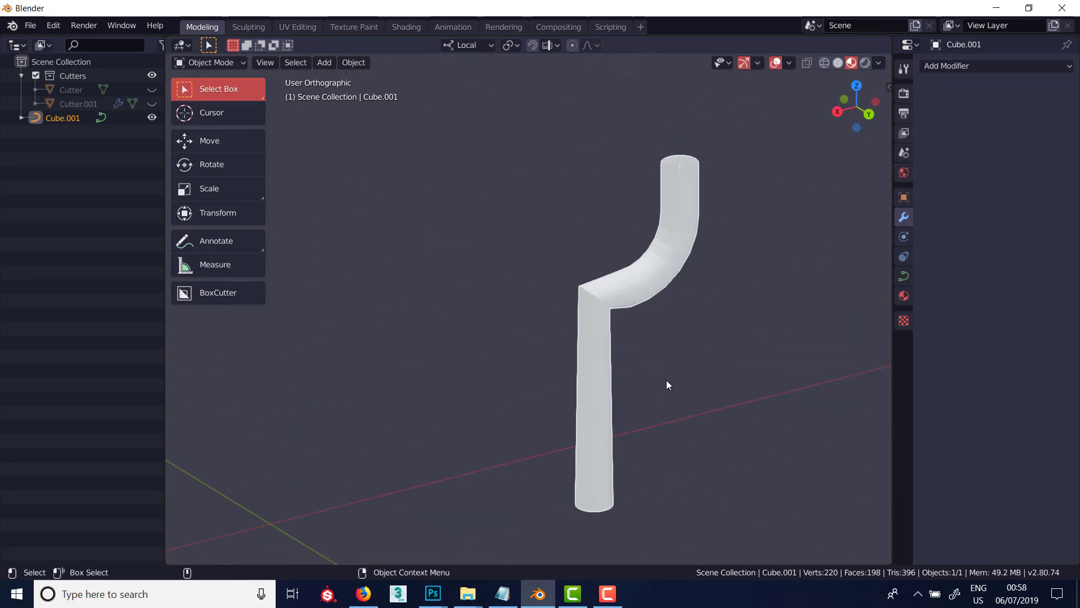
Undo the tube thickness and the mesh-to-curve conversion to bring back the cube mesh.
key("ctrl+z")
key("ctrl+z")
scroll(665, 379, "down", 4)
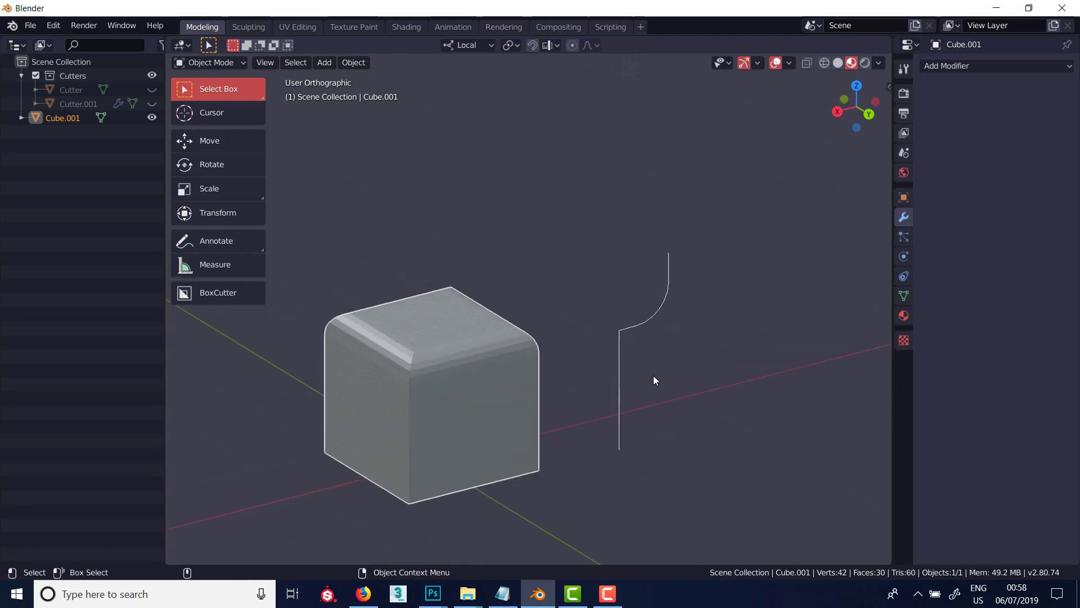
middle_click_drag(653, 377, 598, 355)
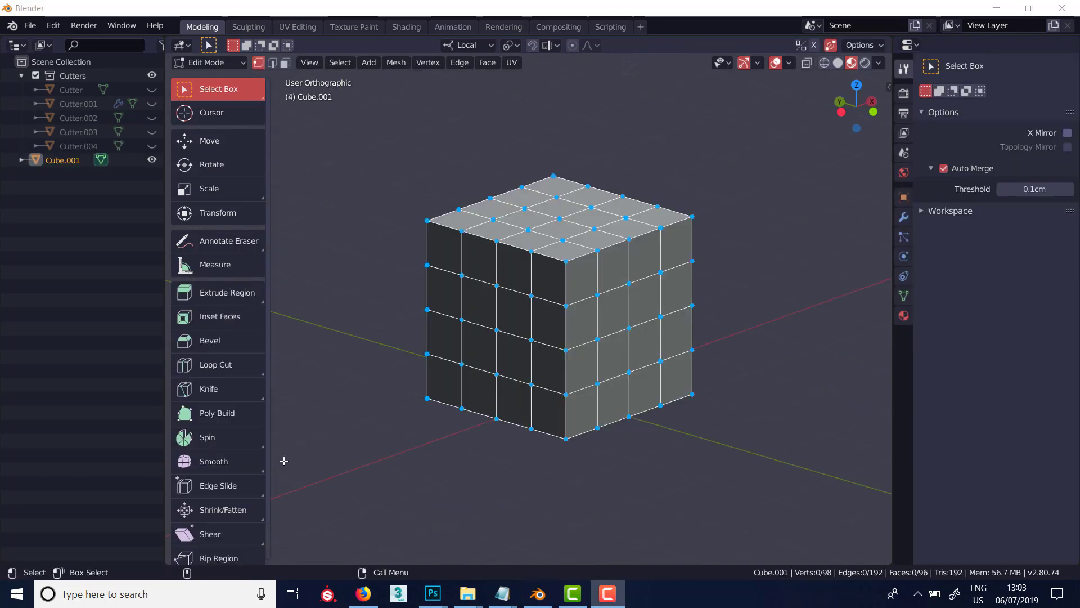
Try placing Knife cut points across the subdivided cube's dark side and discard the cut.
left_click(226, 393)
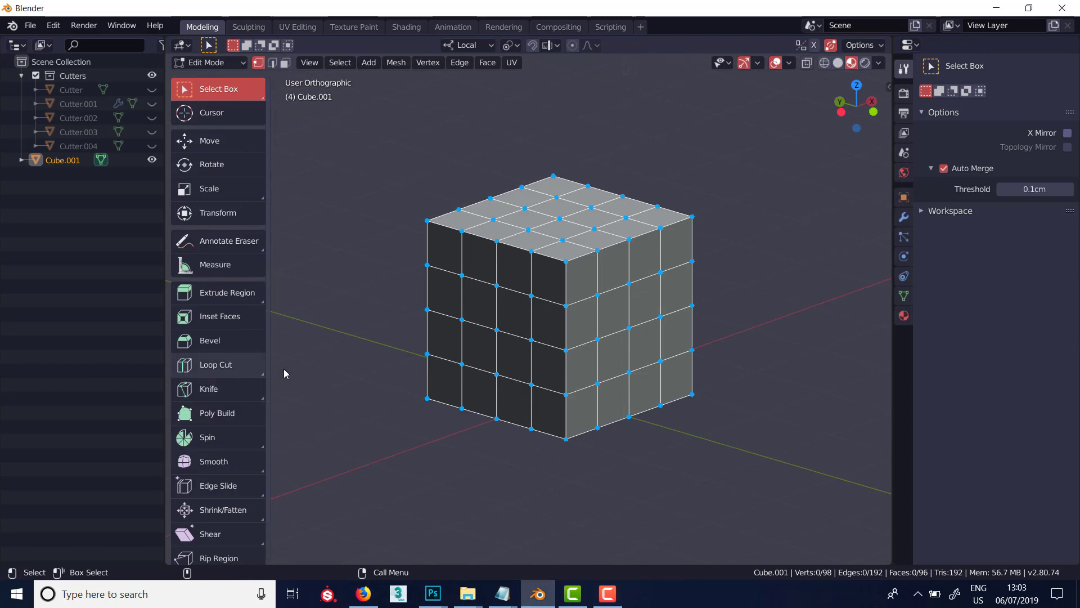
key("k")
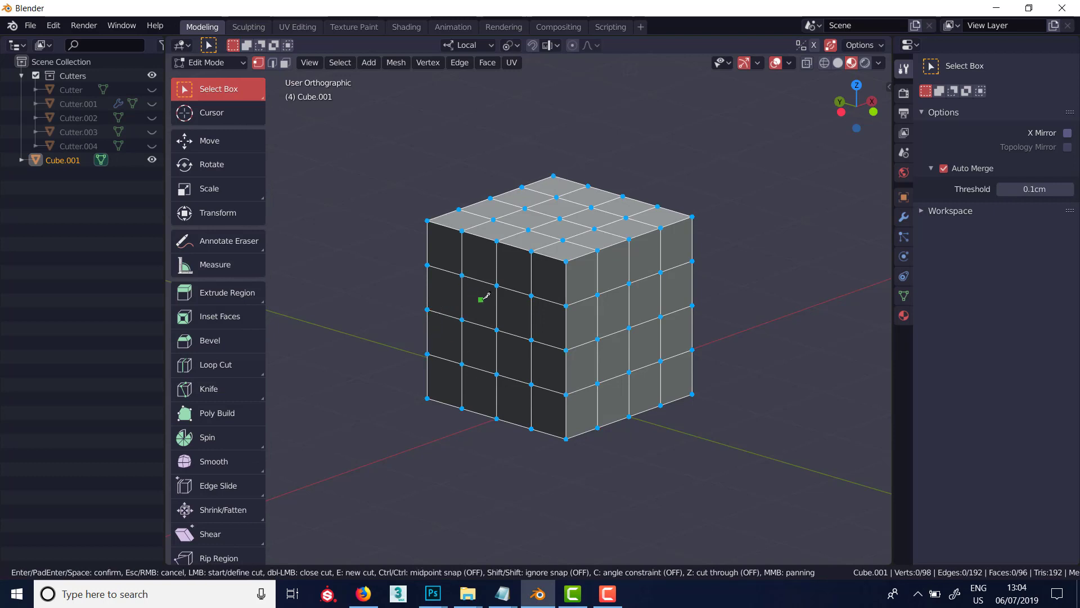
left_click(497, 240)
left_click(531, 252)
left_click(427, 309)
left_click(462, 299)
left_click(532, 315)
left_click(549, 344)
key("Escape")
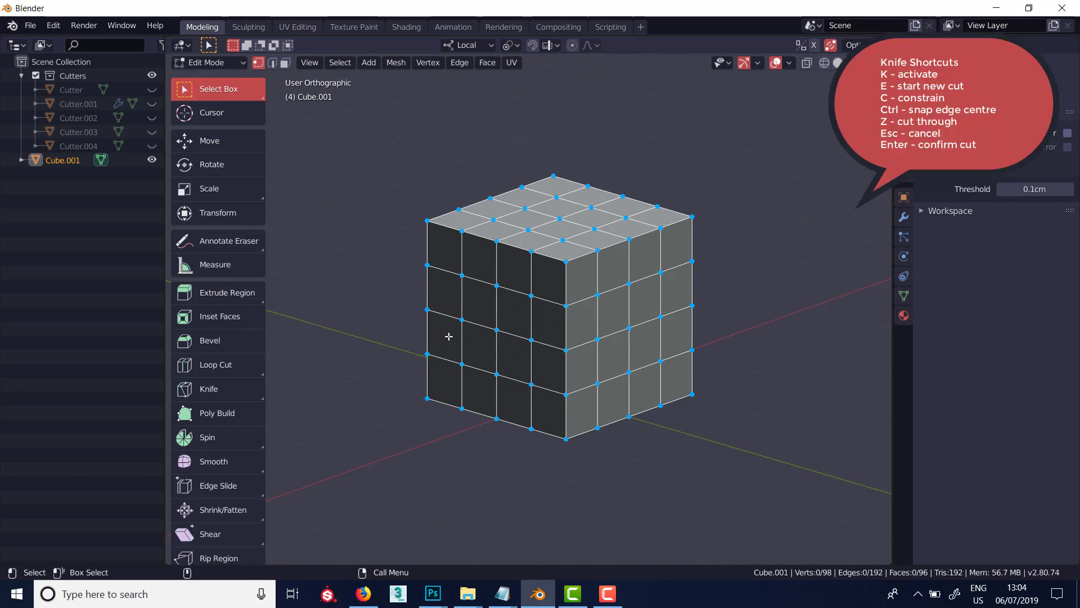
Knife a connected path across the second row of the cube's dark side, bending down near its far corner, and undo the cut.
key("k")
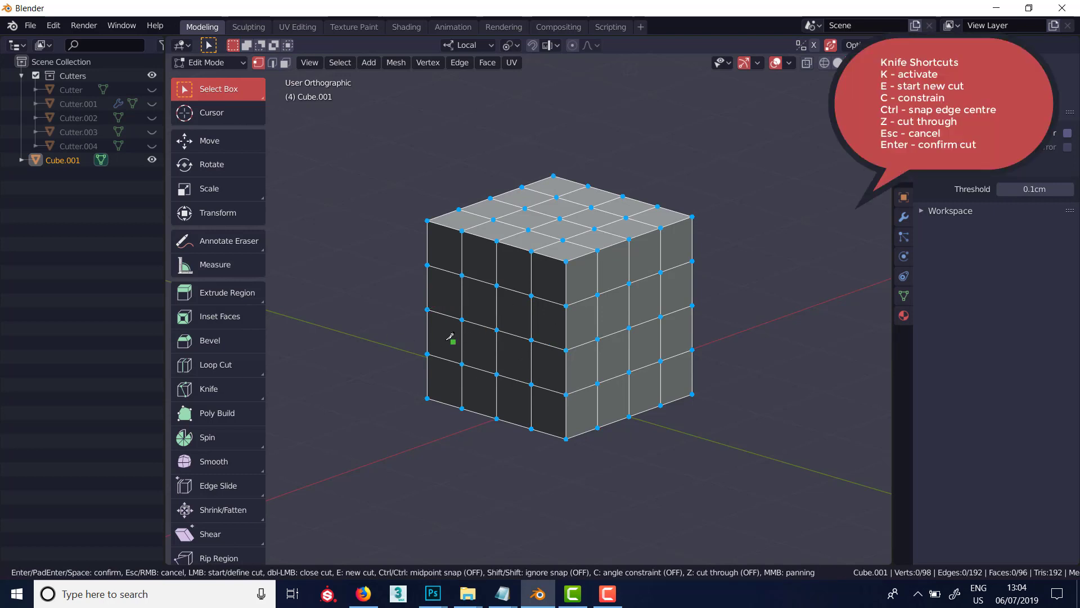
left_click(428, 291)
left_click(496, 307)
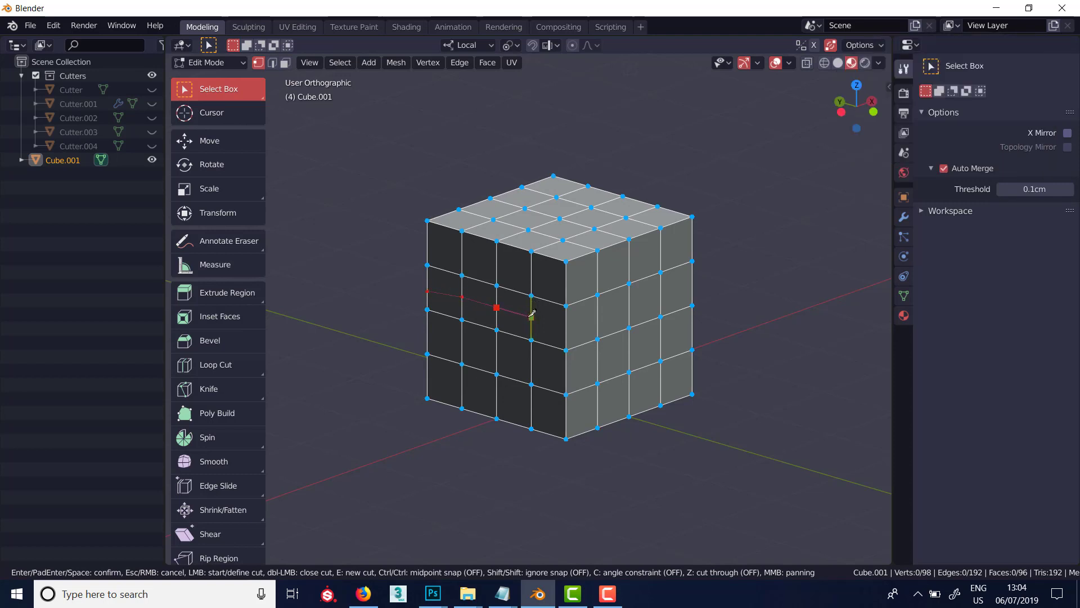
left_click(531, 317)
left_click(549, 345)
left_click(532, 363)
key("Return")
middle_click_drag(497, 347, 476, 284)
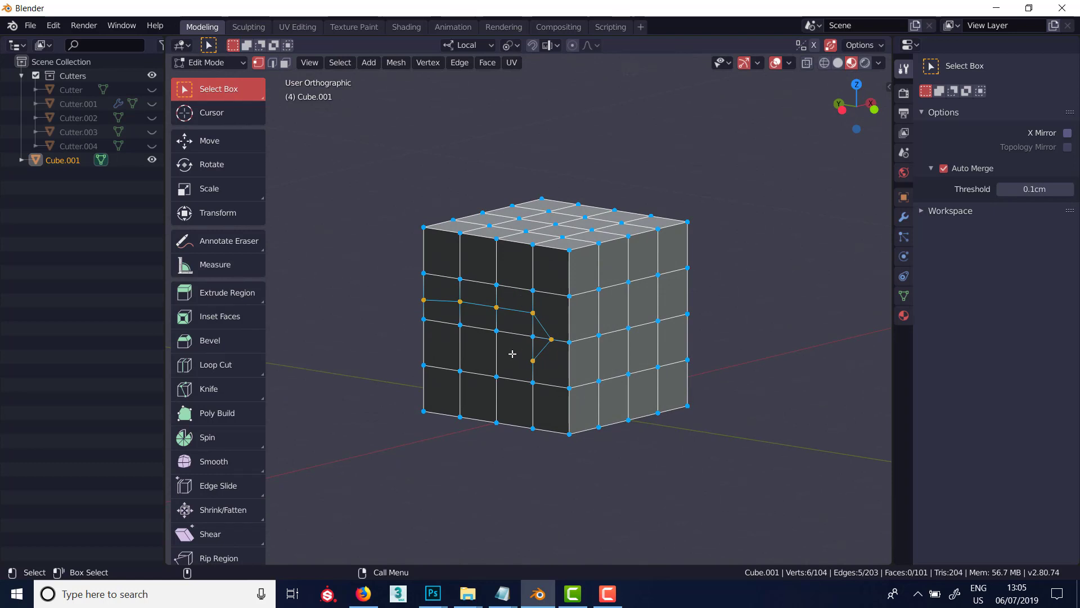
key("ctrl+z")
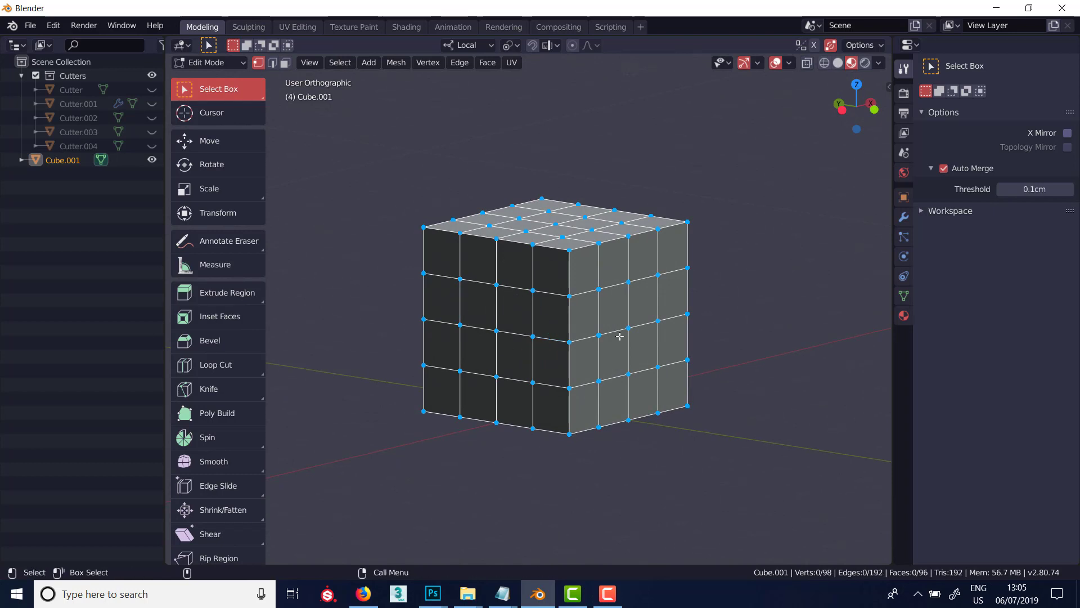
Make two separate Knife paths in one operation, one on the cube's dark side and one on its lighter side, and undo them.
key("k")
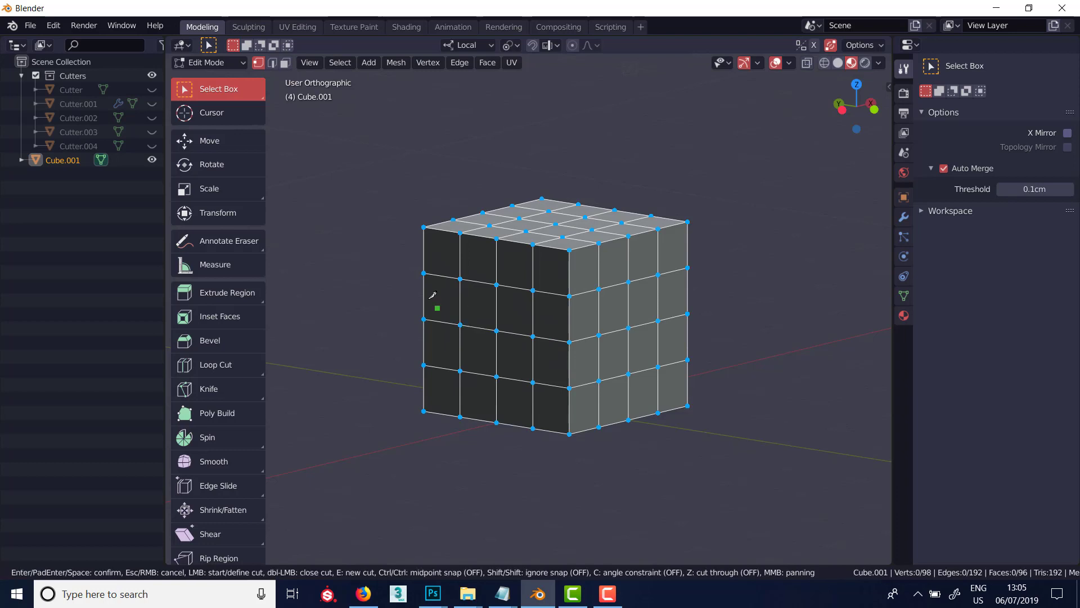
left_click(424, 296)
left_click(532, 316)
left_click(527, 345)
left_click(601, 358)
left_click(615, 331)
left_click(615, 285)
left_click(630, 259)
key("Return")
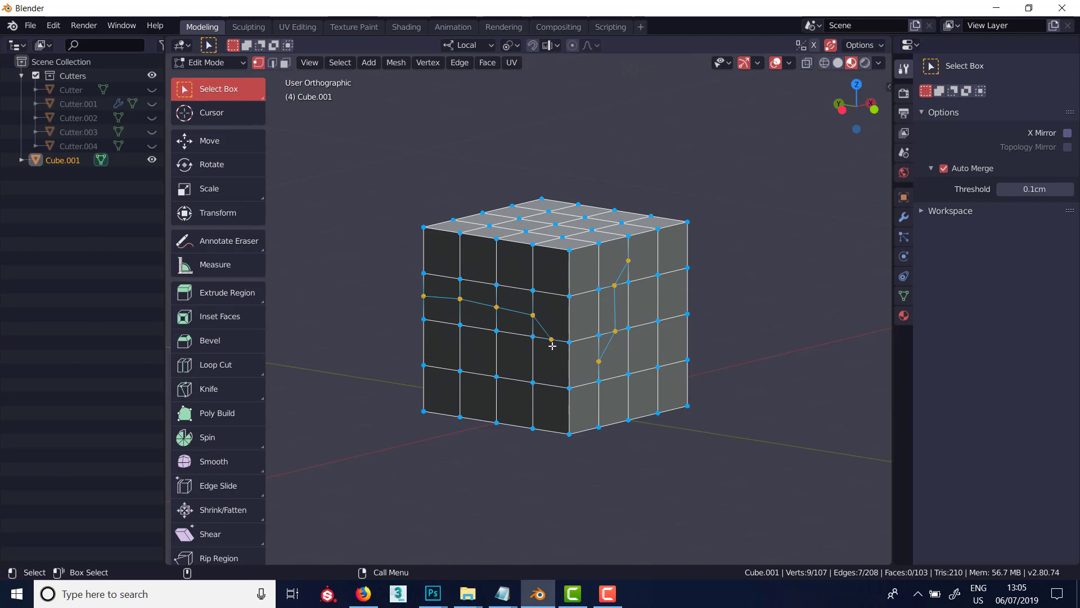
key("ctrl+z")
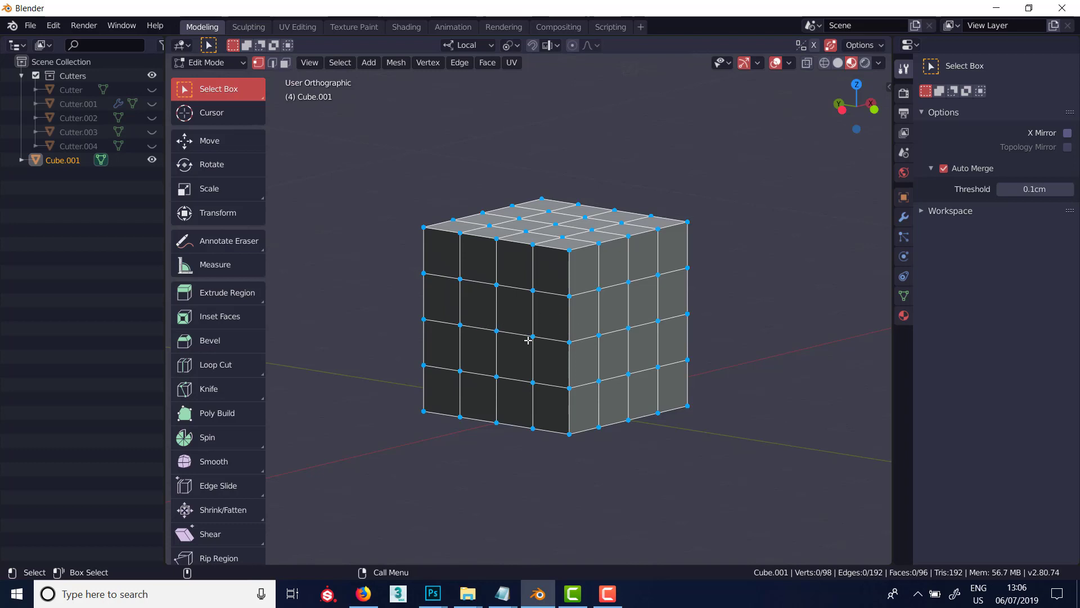
In left orthographic view, try an angle-constrained Knife cut straight across the cube's second row and back through the third, and discard it.
middle_click_drag(402, 351, 548, 342)
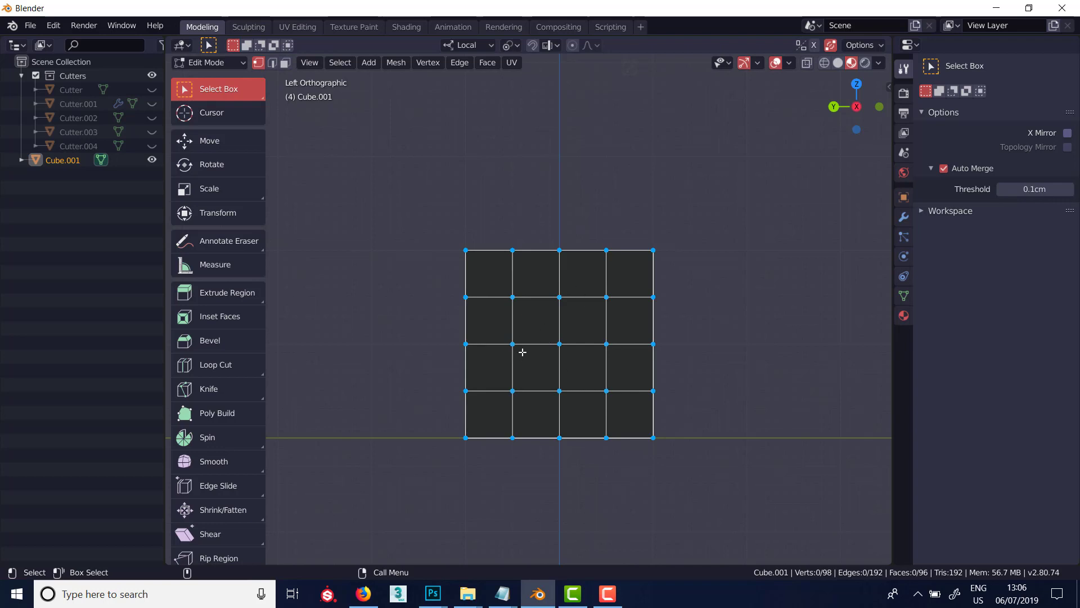
key("k")
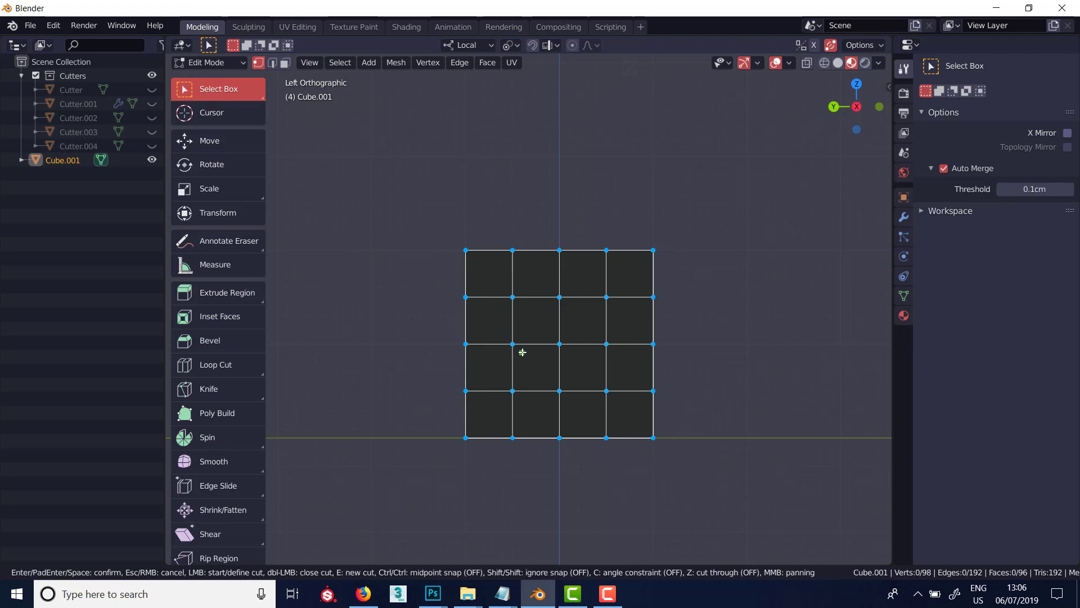
left_click(469, 320)
key("c")
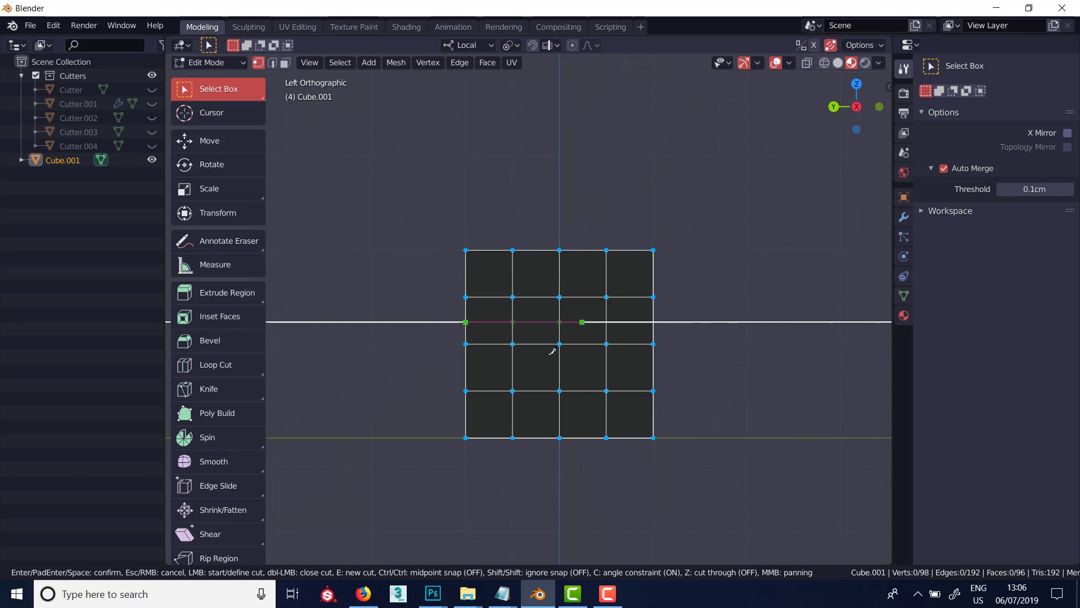
left_click(655, 320)
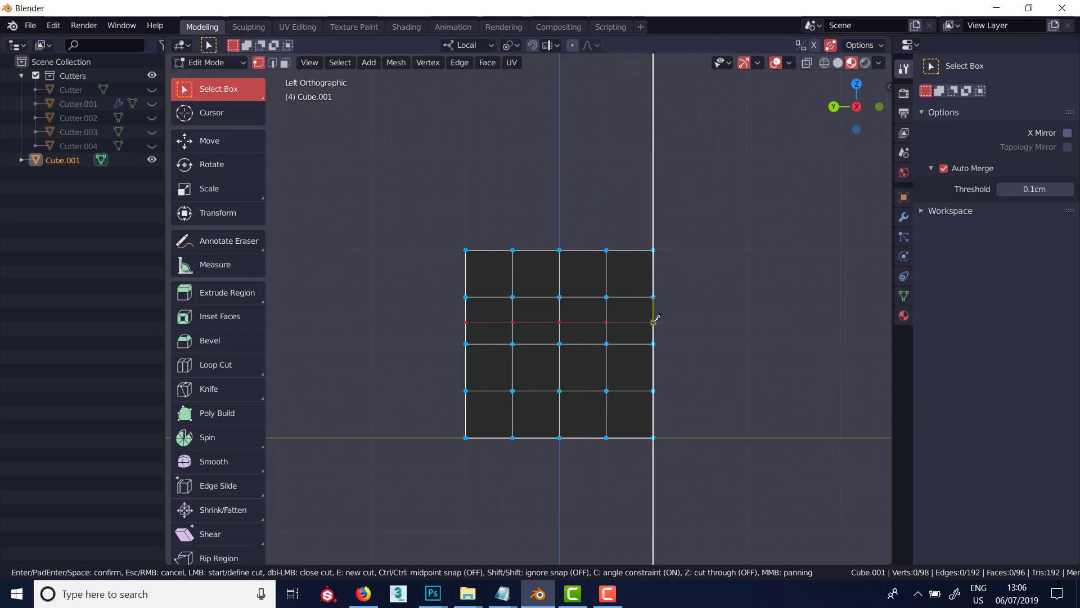
left_click(606, 369)
left_click(559, 368)
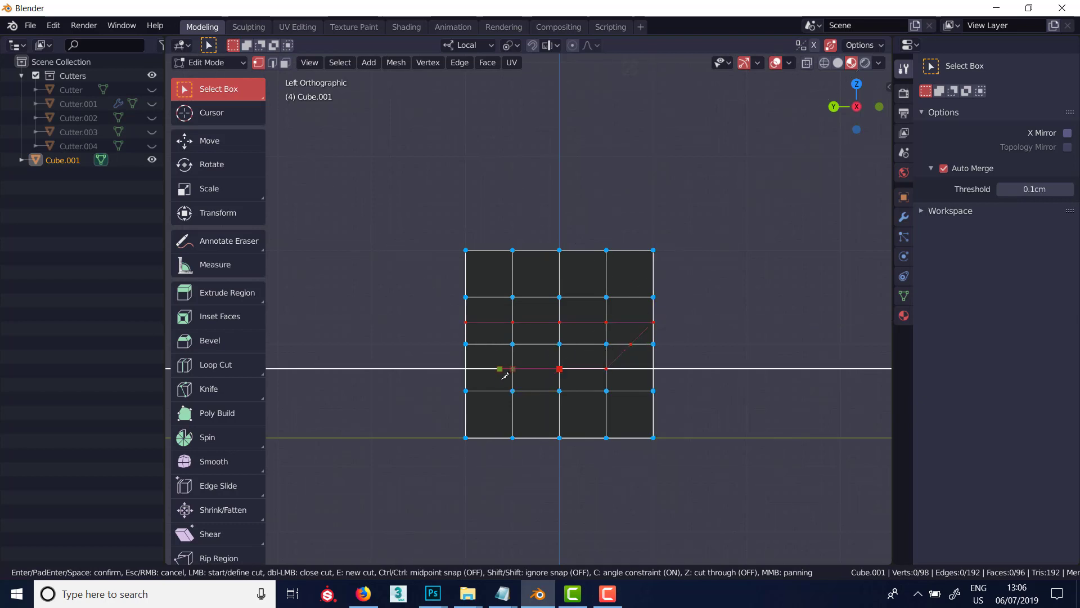
key("Escape")
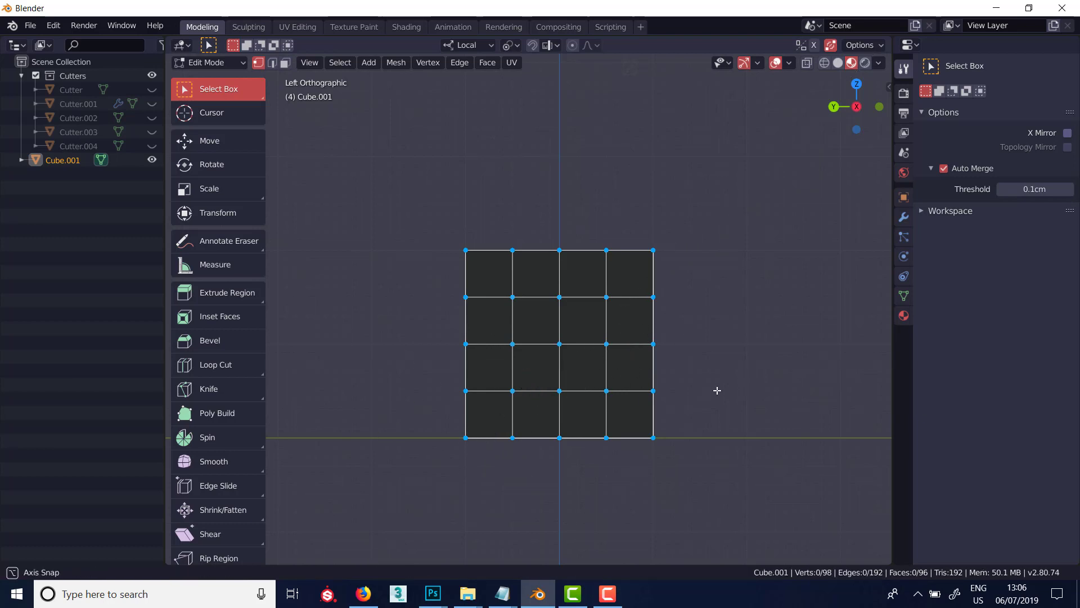
From an angled view, try a Knife path through the edge midpoints of the cube's dark side and discard it.
middle_click_drag(716, 388, 664, 391)
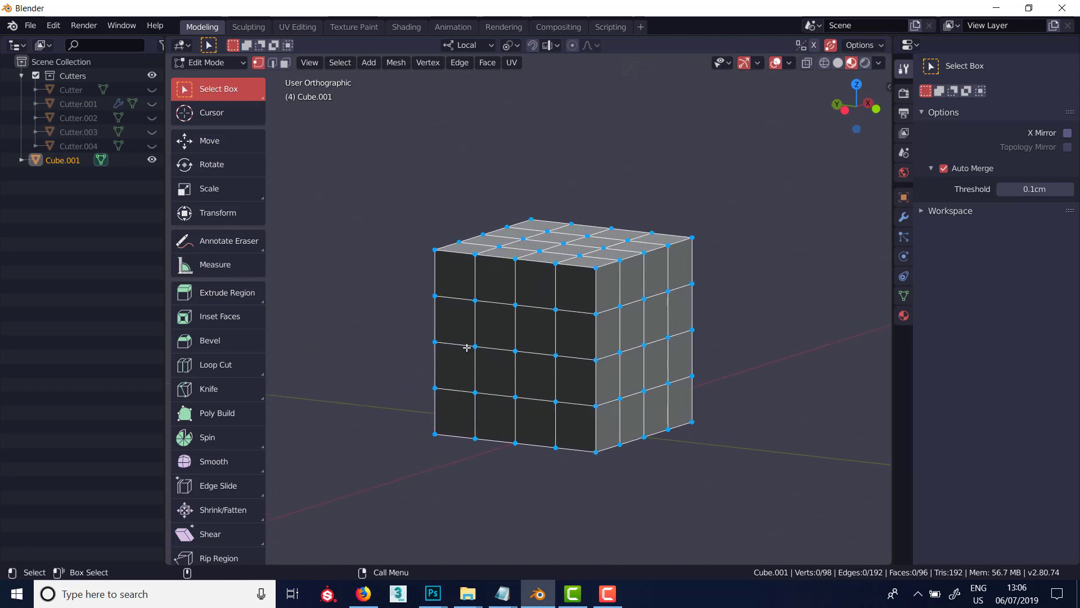
key("k")
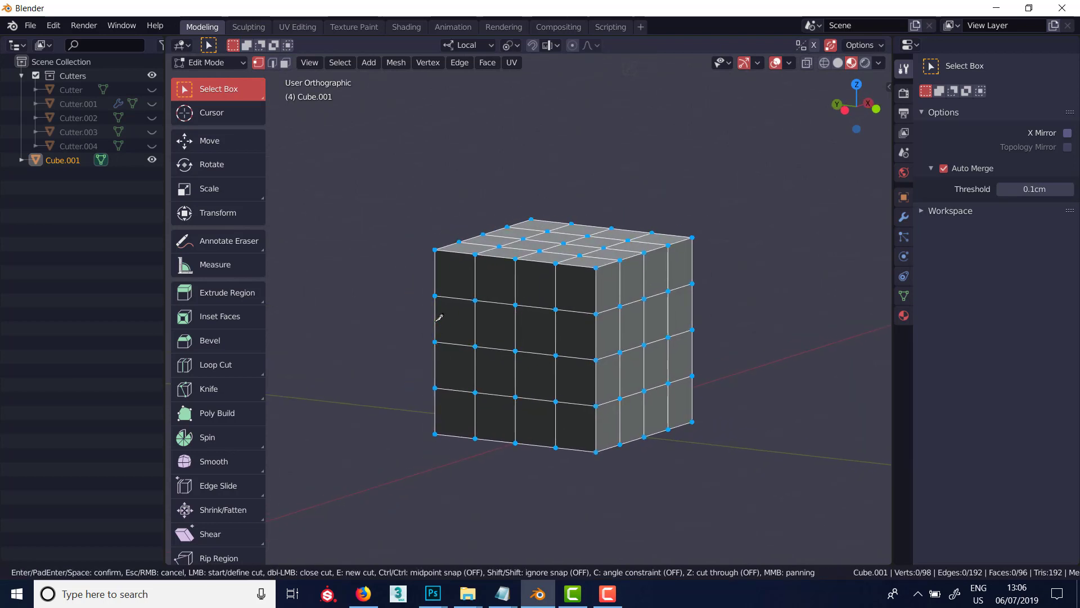
left_click(435, 321)
left_click(516, 326)
left_click(537, 353)
left_click(570, 380)
left_click(475, 380)
left_click(482, 347)
key("Escape")
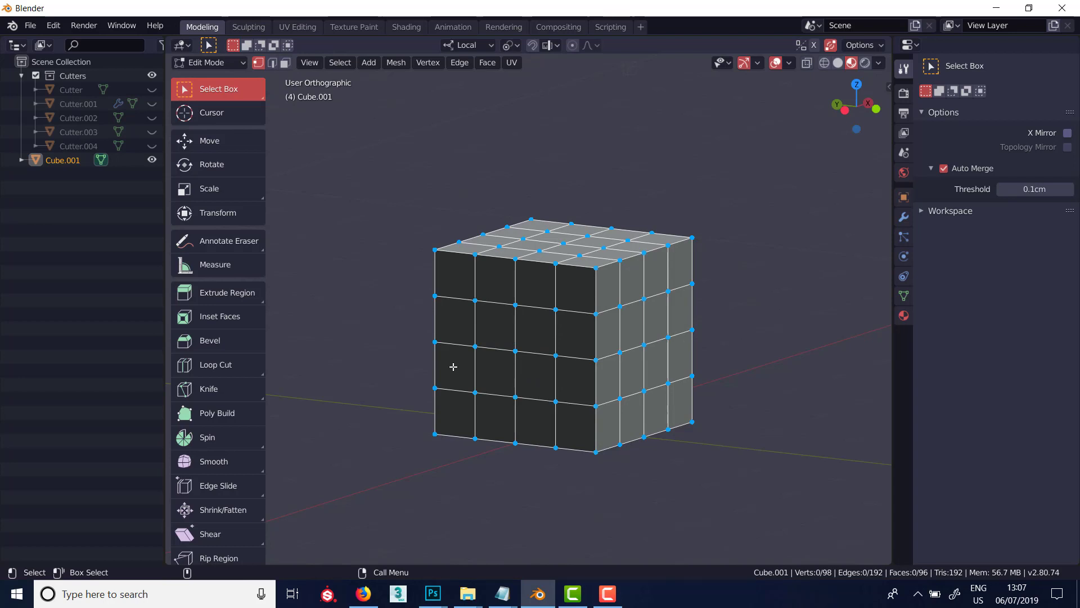
From an angled view, make a cut-through Knife cut across the cube's third row, spanning both visible sides.
key("k")
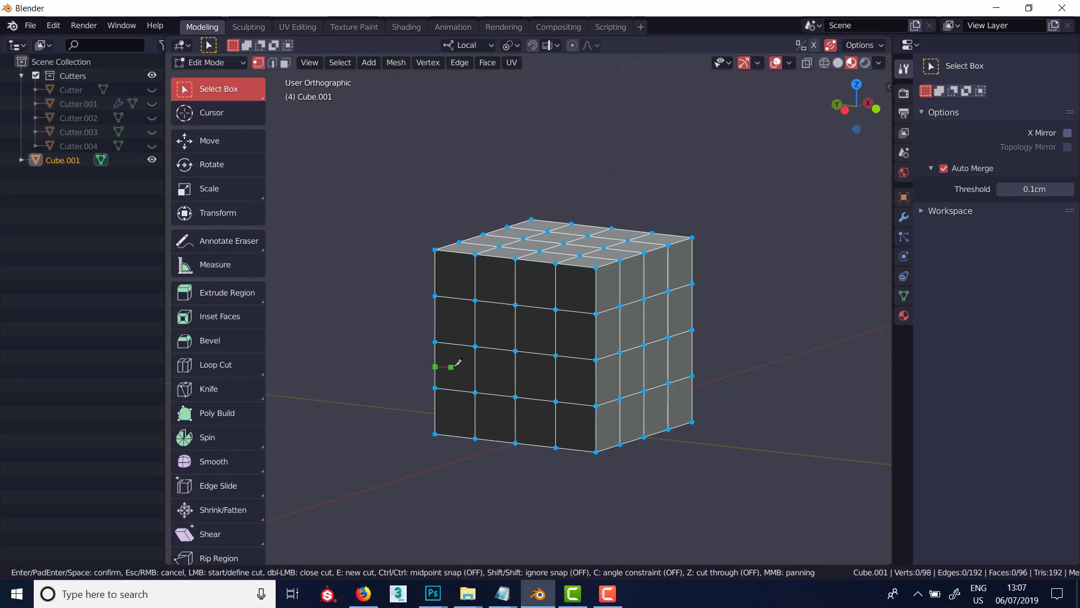
key("z")
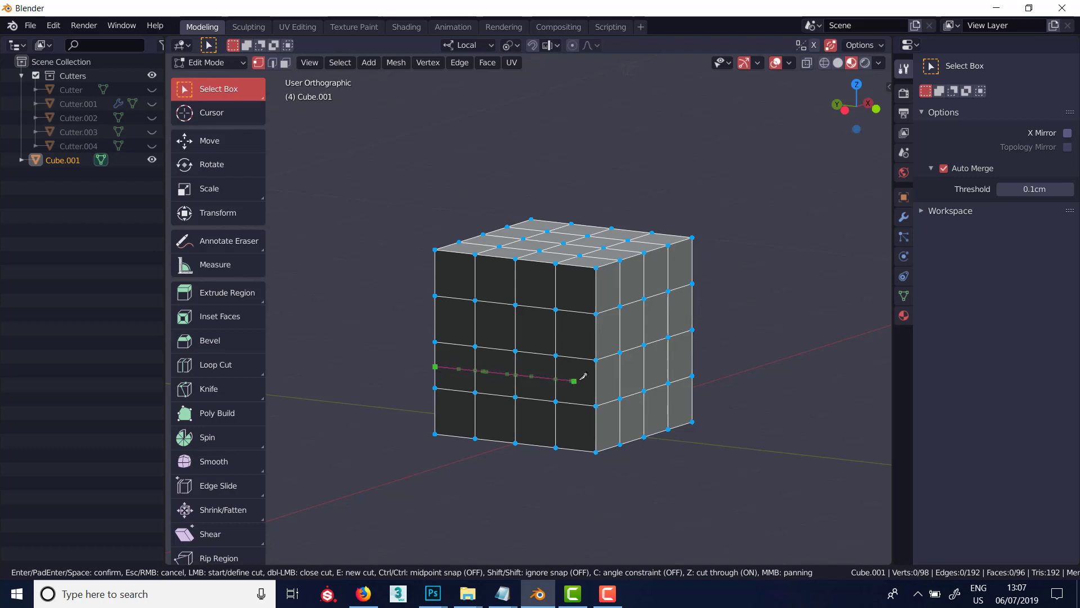
left_click(758, 364)
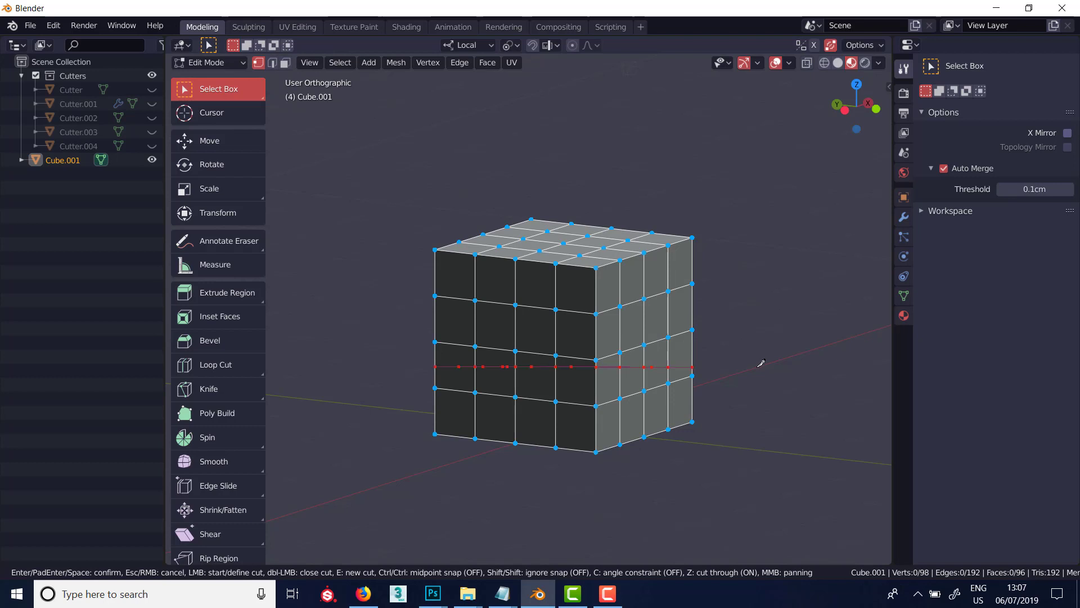
key("Return")
middle_click_drag(674, 383, 727, 364)
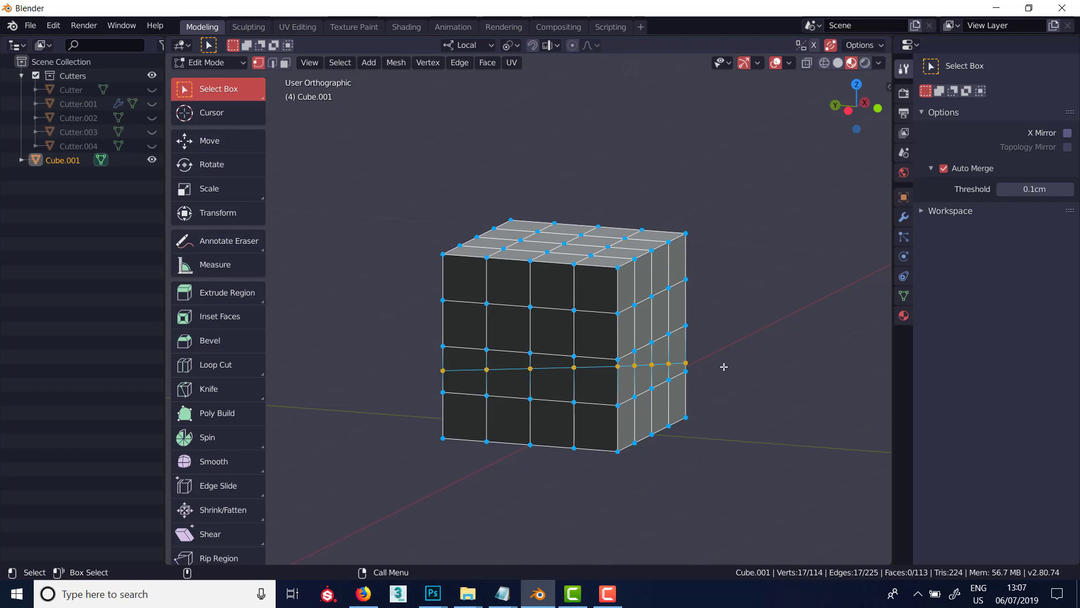
In left orthographic view, make an angle-constrained cut-through Knife cut straight across the cube's second row, and undo both cut-through cuts.
middle_click_drag(533, 372, 518, 466, "alt")
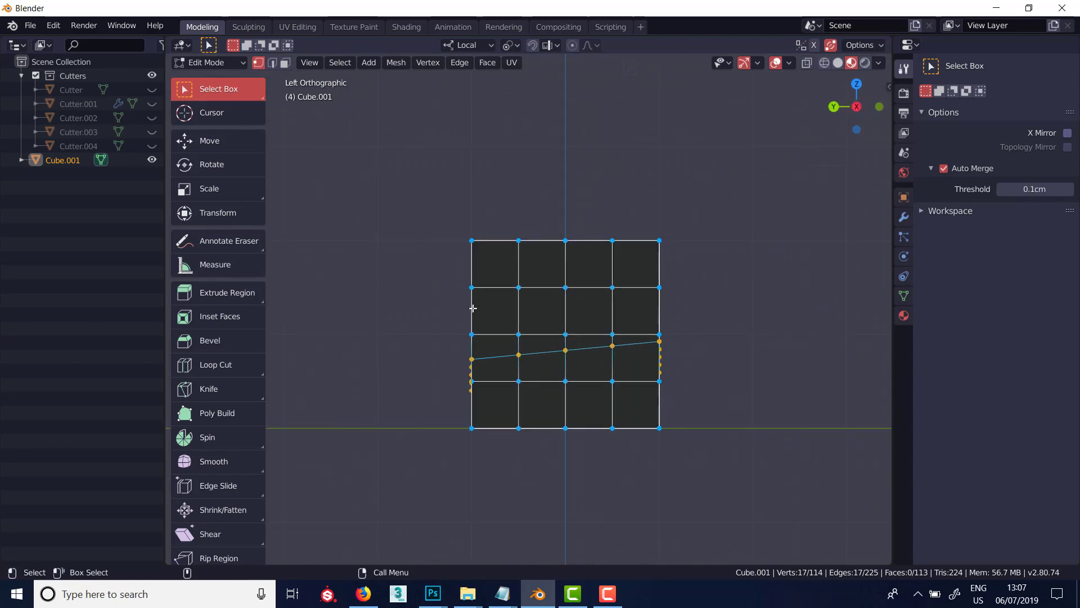
key("k")
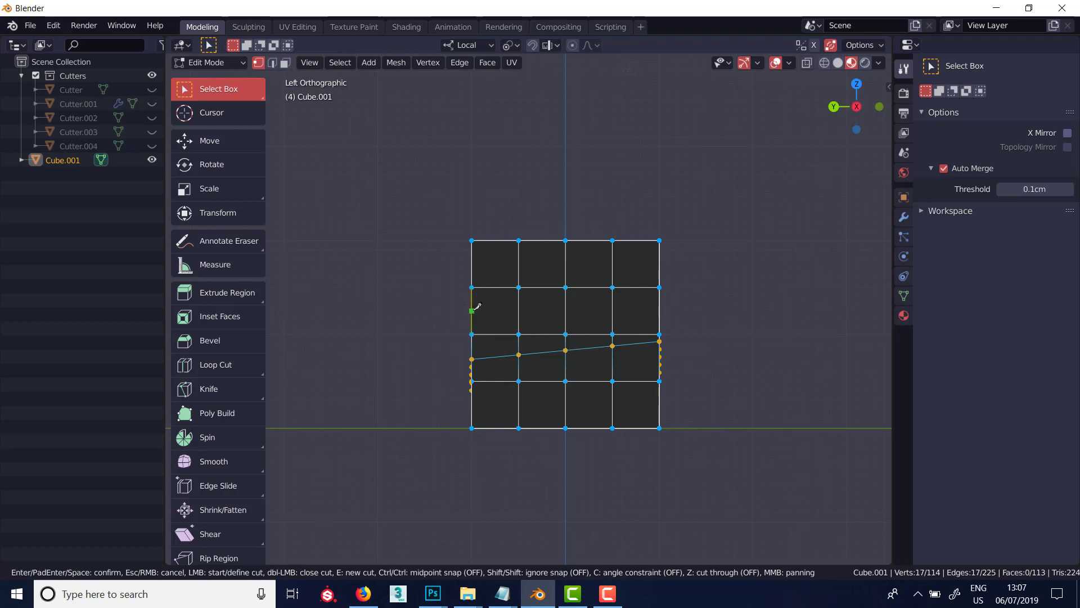
left_click(480, 307)
key("c")
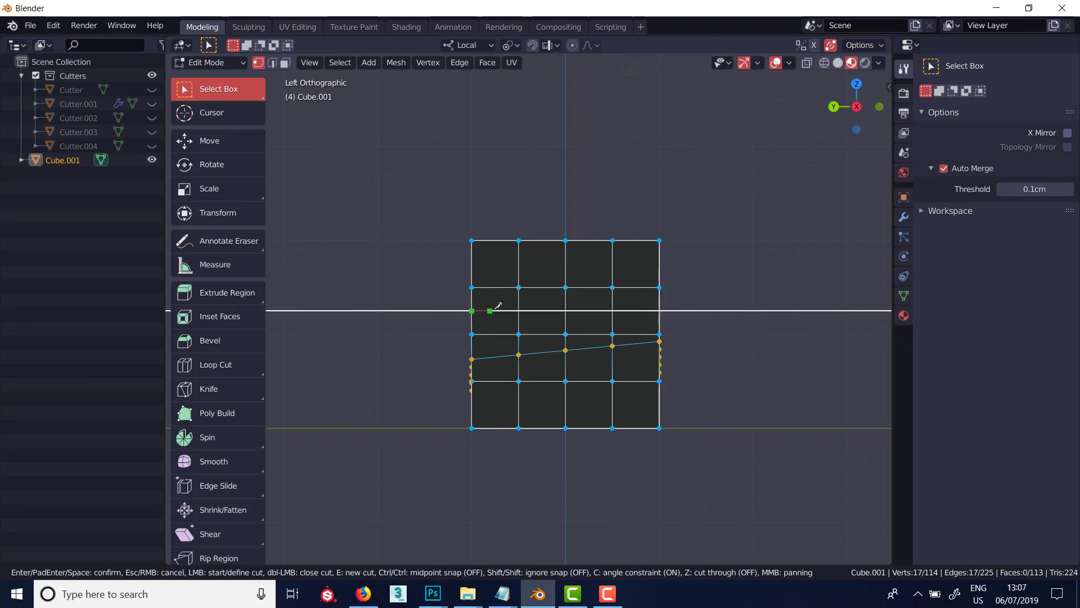
key("z")
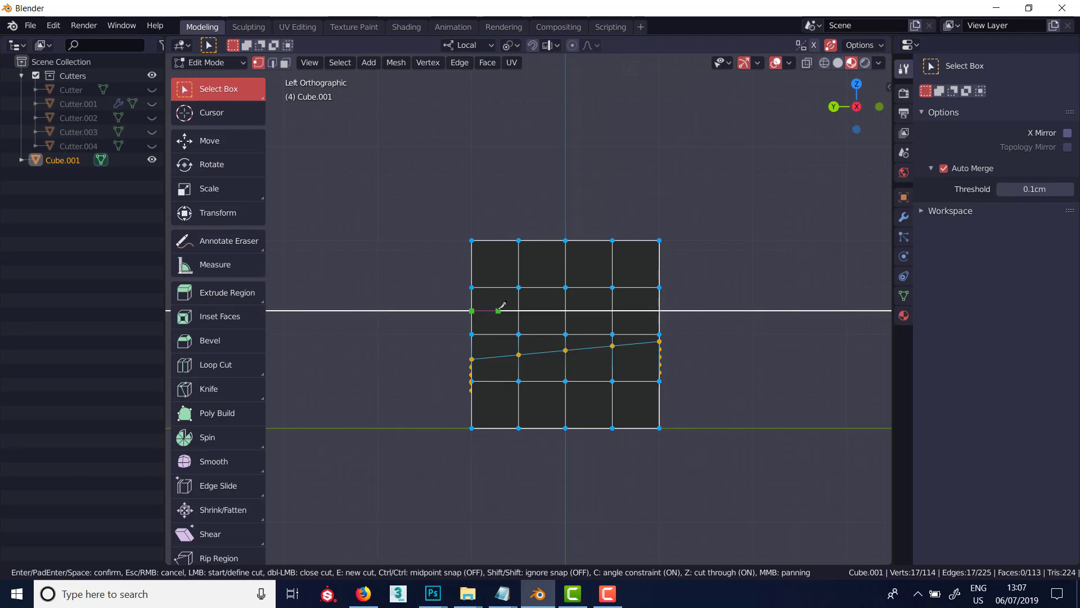
left_click(690, 302)
key("Return")
middle_click_drag(687, 305, 775, 319)
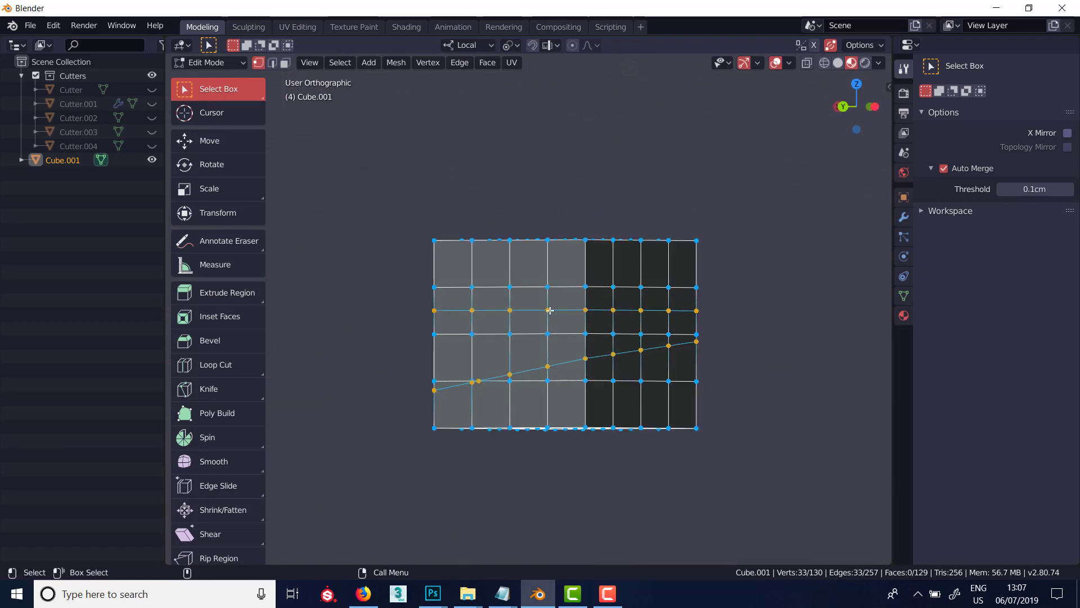
middle_click_drag(708, 347, 711, 325)
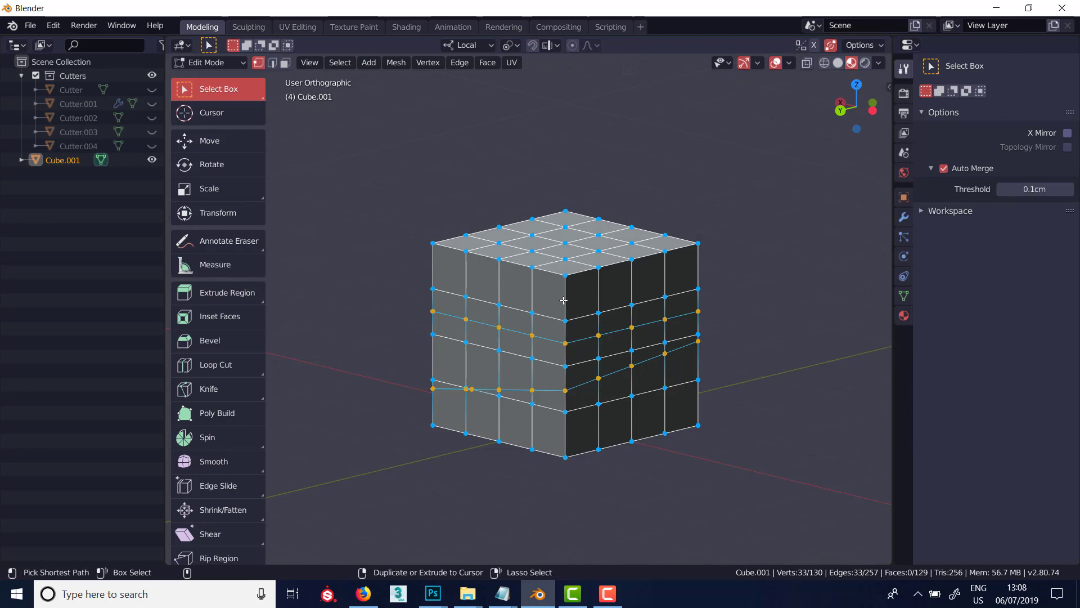
key("ctrl+z")
key("ctrl+z")
middle_click_drag(559, 334, 579, 338)
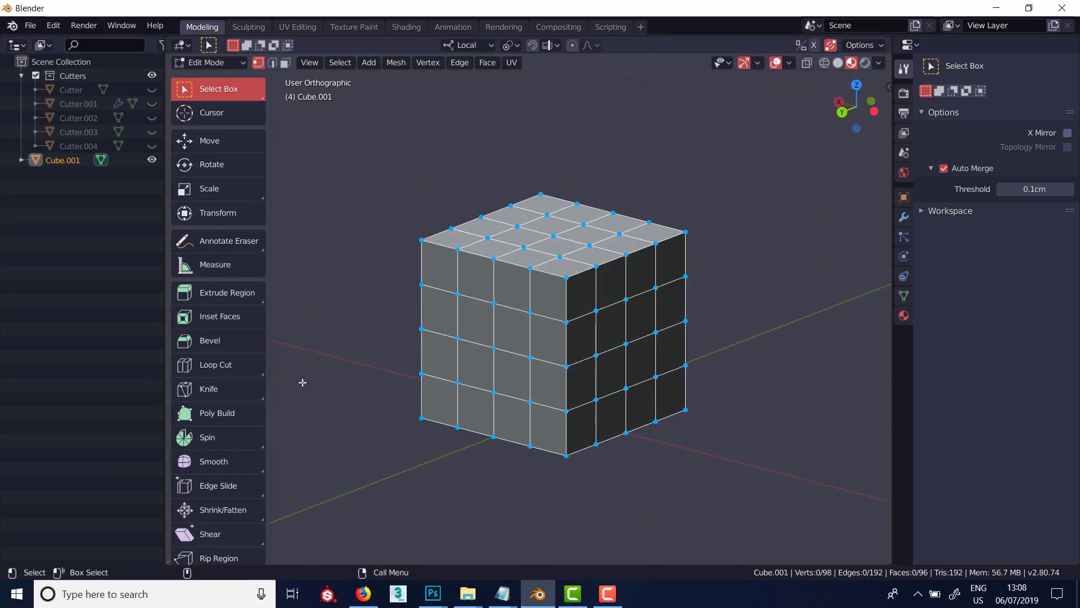
Try the Bisect command on the cube with no geometry selected, and clear the vertices picked up by the stroke.
left_click(400, 64)
middle_click_drag(748, 313, 711, 304)
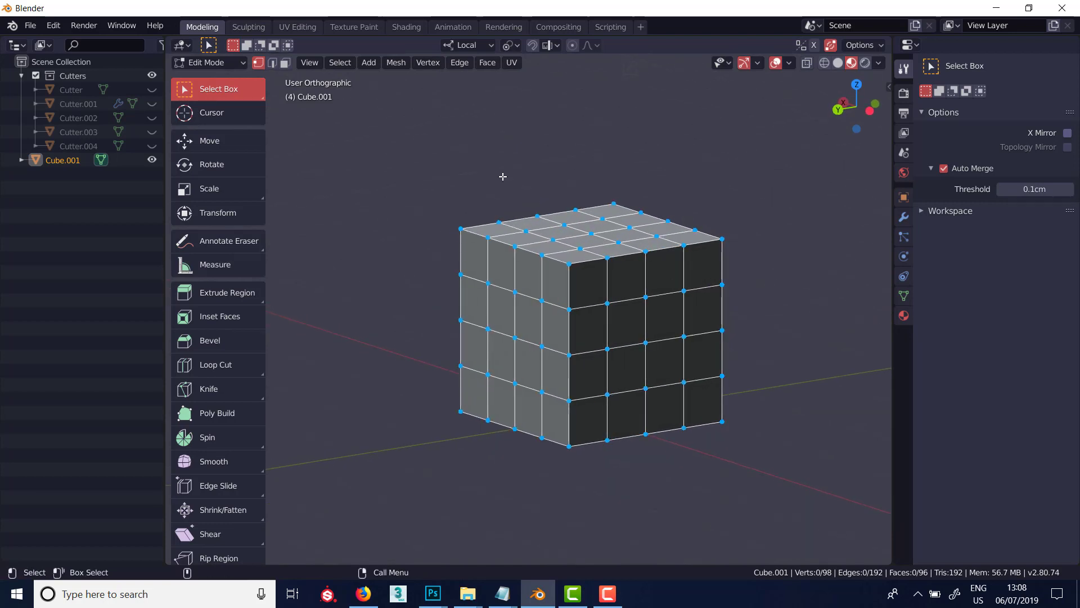
left_click(396, 62)
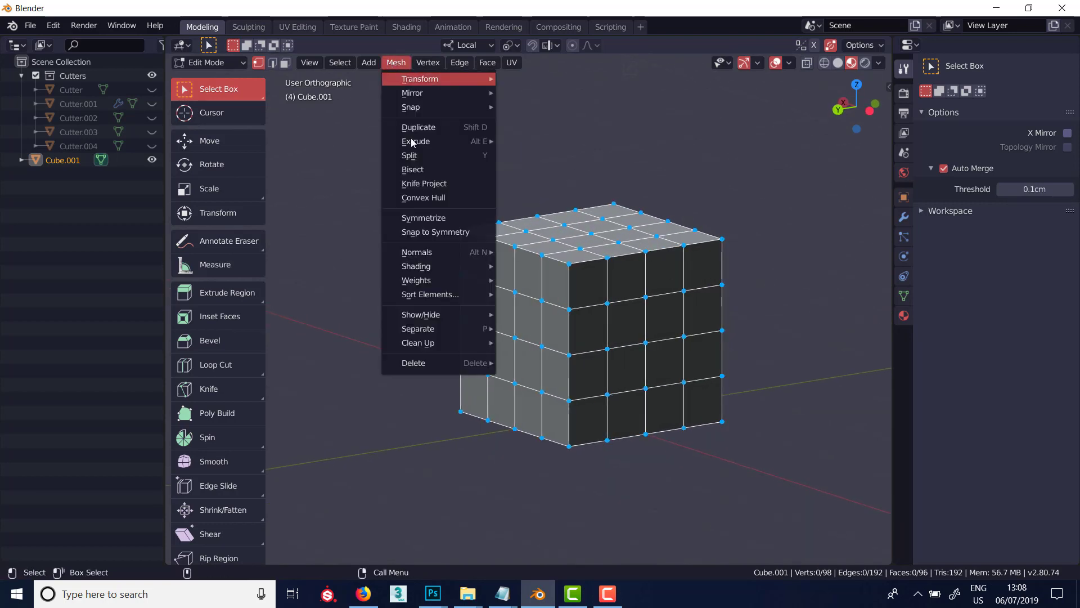
left_click(418, 169)
left_click_drag(575, 214, 620, 418)
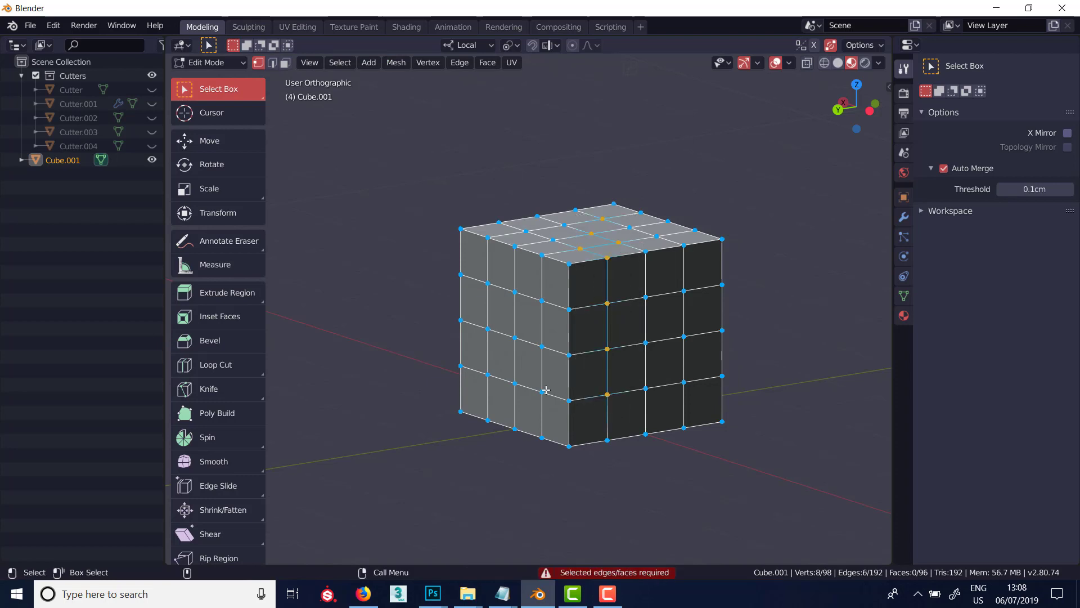
key("alt+a")
Select the whole cube mesh and bisect it with a slanted line running from the top face down the dark side.
middle_click_drag(606, 292, 581, 318)
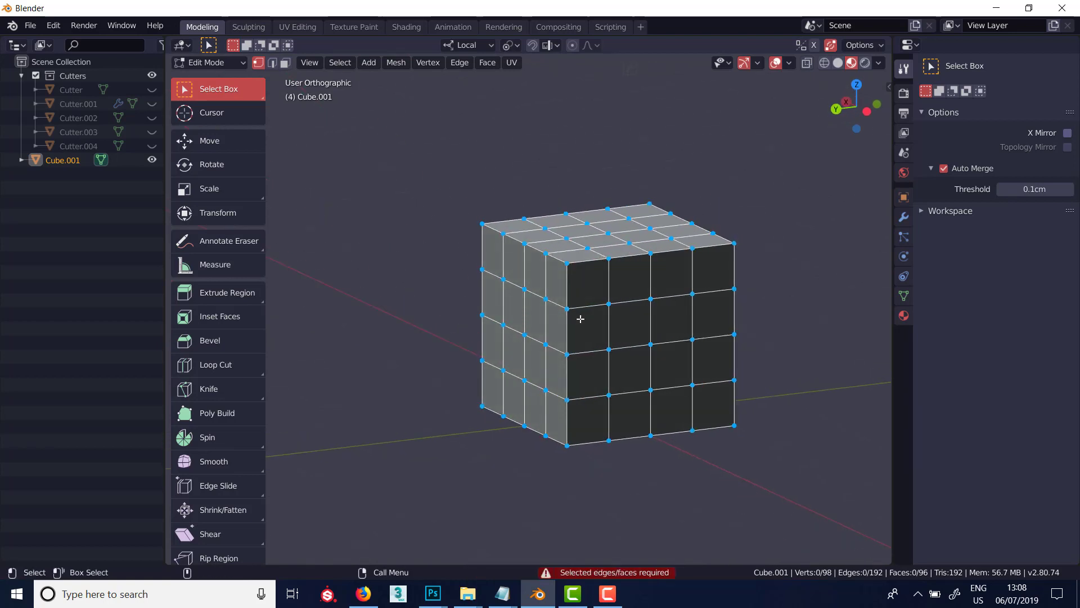
key("a")
middle_click_drag(465, 337, 440, 320, "shift")
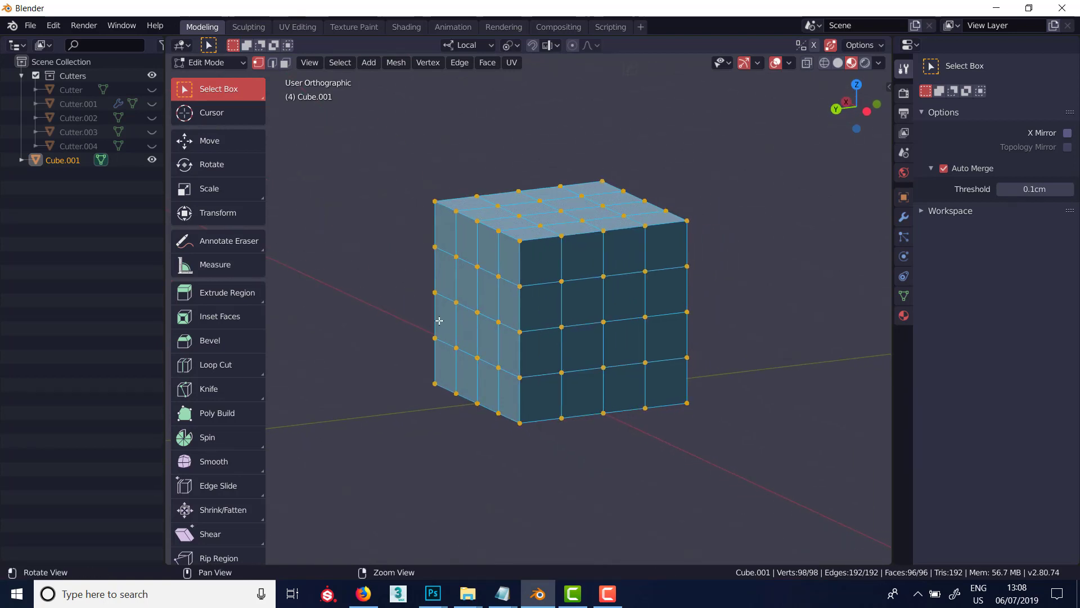
mouse_move(463, 314)
left_mouse_down("alt")
mouse_move(439, 305)
mouse_move(468, 310)
left_mouse_up("alt")
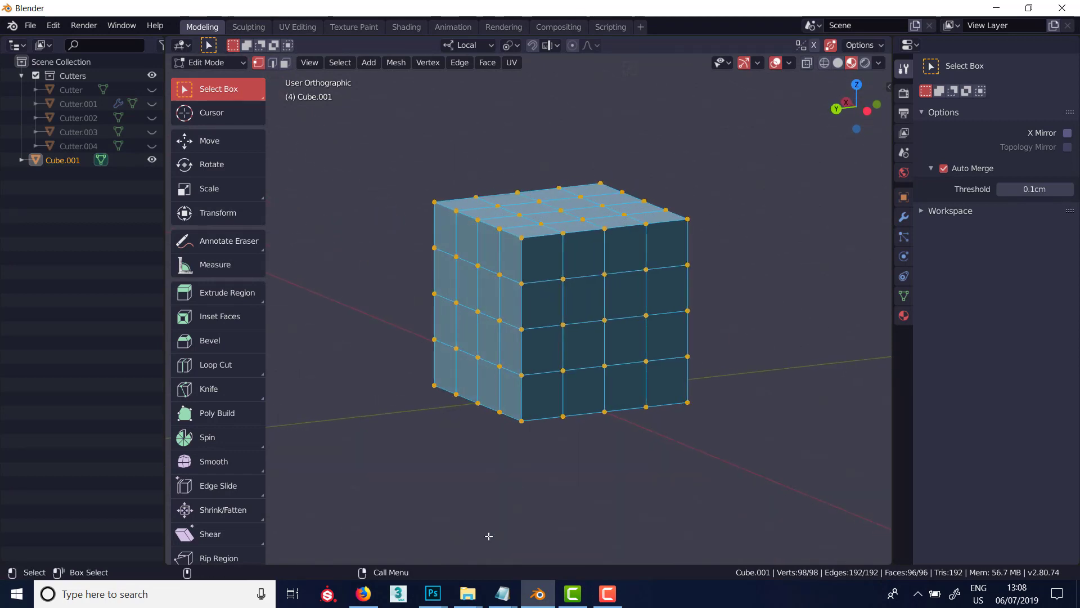
left_click(396, 62)
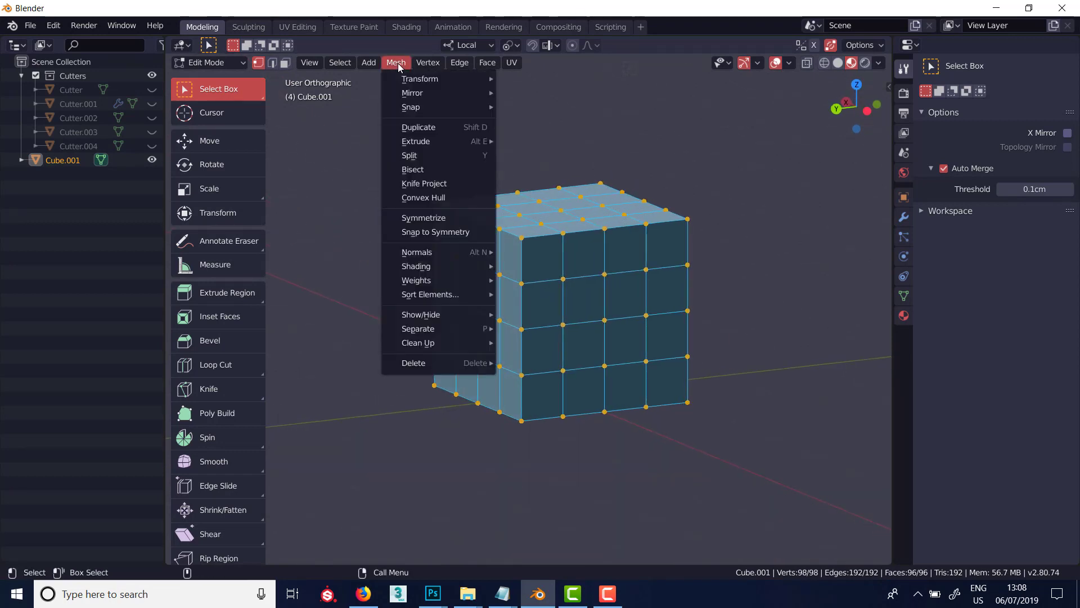
left_click(424, 168)
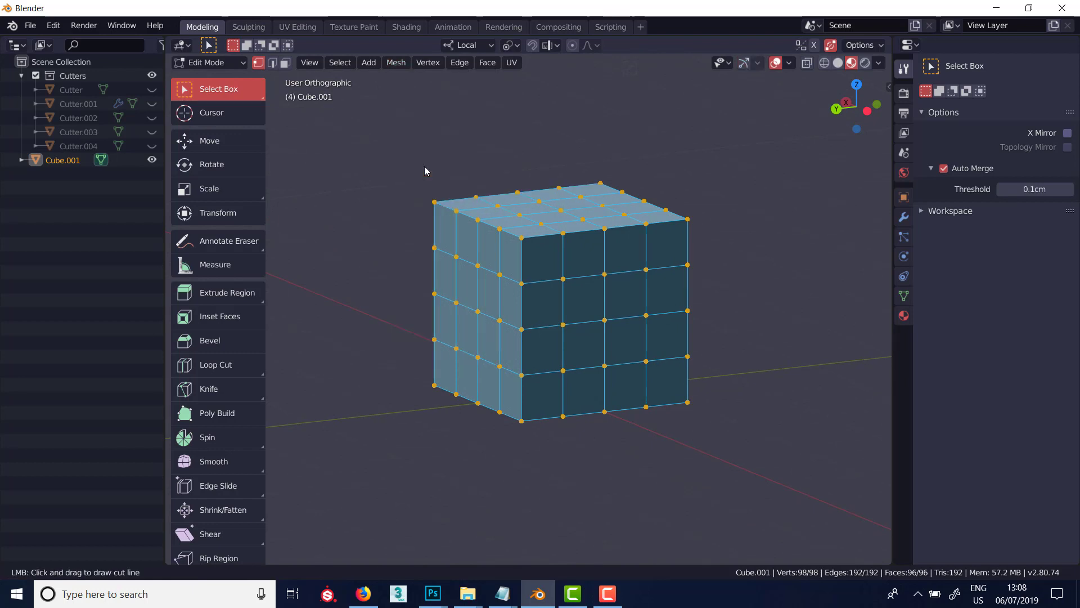
mouse_move(562, 218)
left_mouse_down()
mouse_move(575, 231)
mouse_move(565, 248)
mouse_move(589, 268)
mouse_move(577, 284)
left_mouse_up()
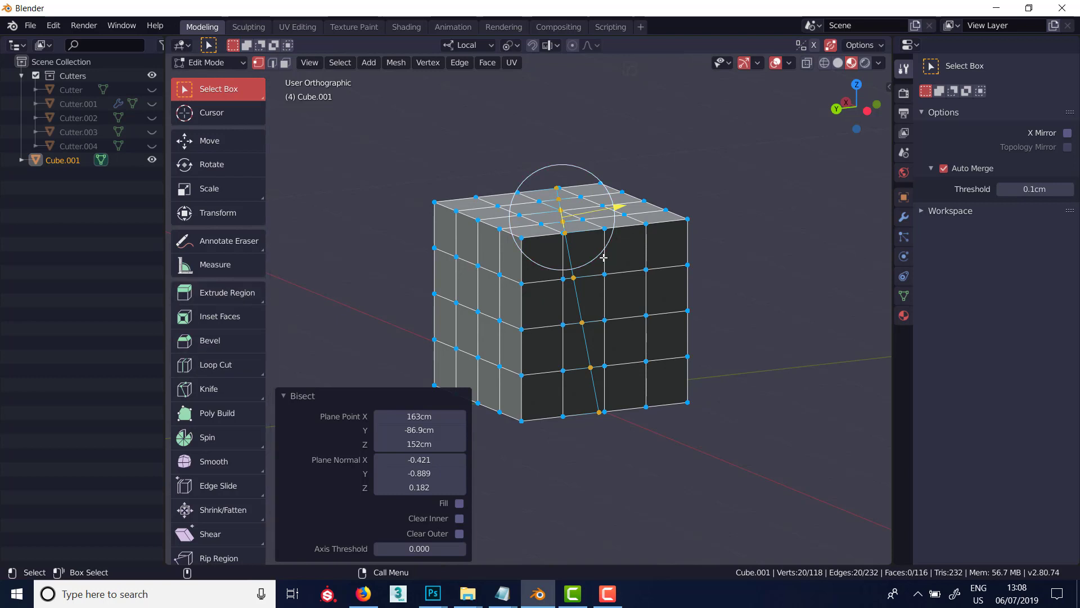
Reposition and rotate the bisect plane freehand with its gizmo, and undo the bisect.
left_click_drag(597, 257, 584, 259)
left_click_drag(572, 261, 621, 202)
middle_click_drag(662, 231, 652, 217)
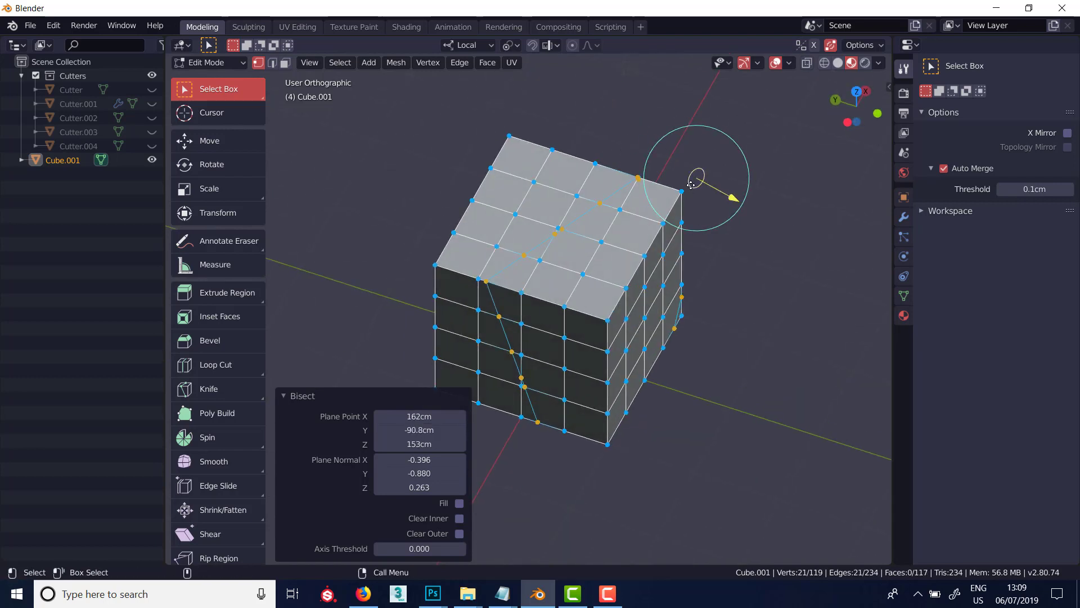
left_click_drag(691, 184, 647, 270)
middle_click_drag(647, 270, 687, 319)
key("ctrl+z")
In left orthographic view, knife a vertical line all the way through the cube's second column.
key("k")
left_click_drag(529, 210, 530, 387)
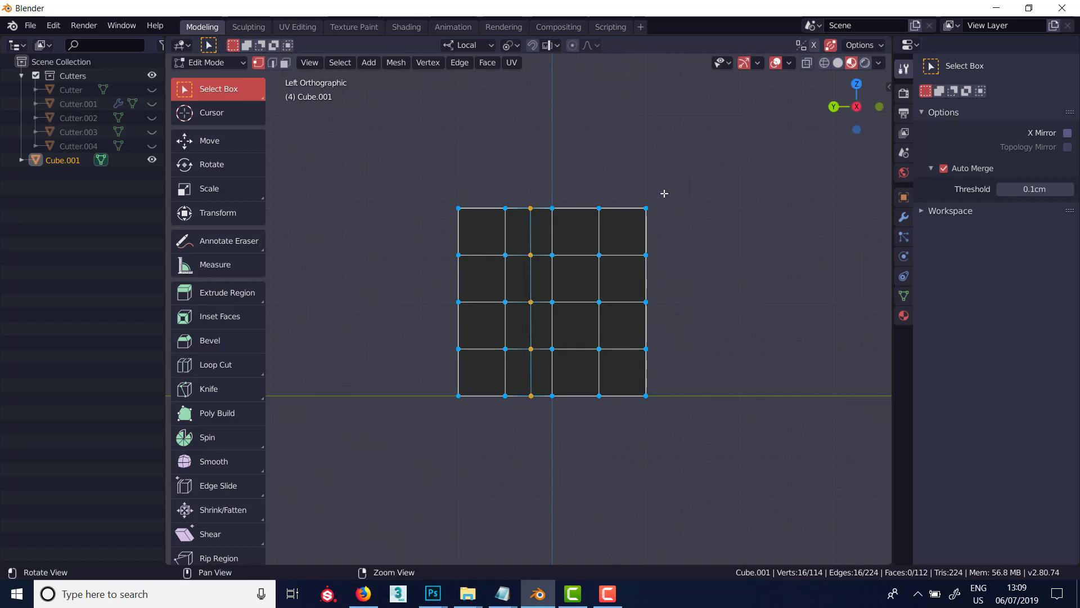
middle_click_drag(663, 193, 736, 229)
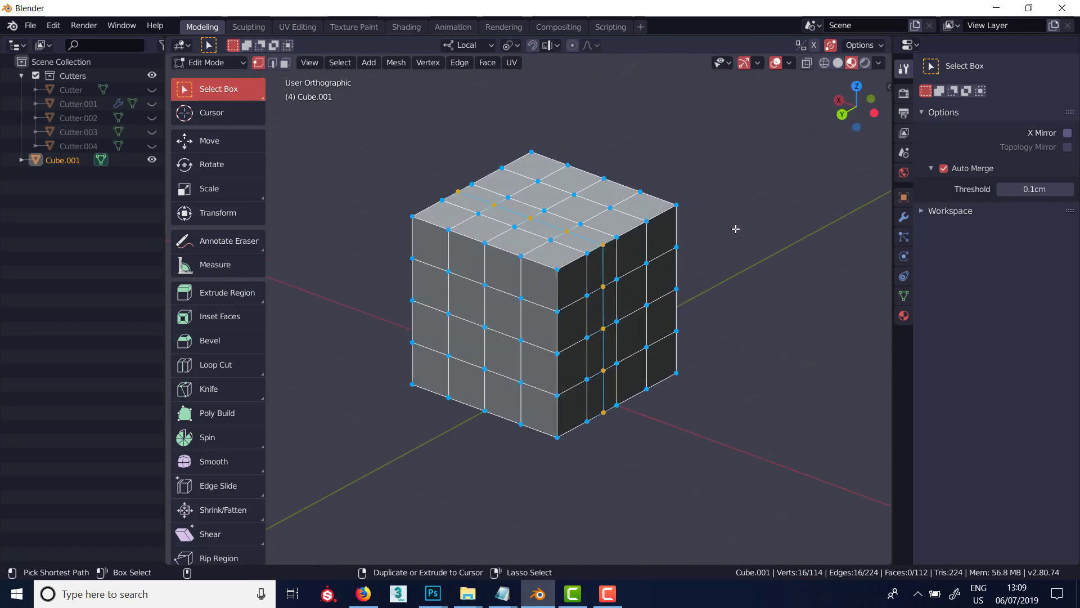
Bisect only the block of faces around the cube's near upper corner with a slanted line, and undo the cut.
key("a")
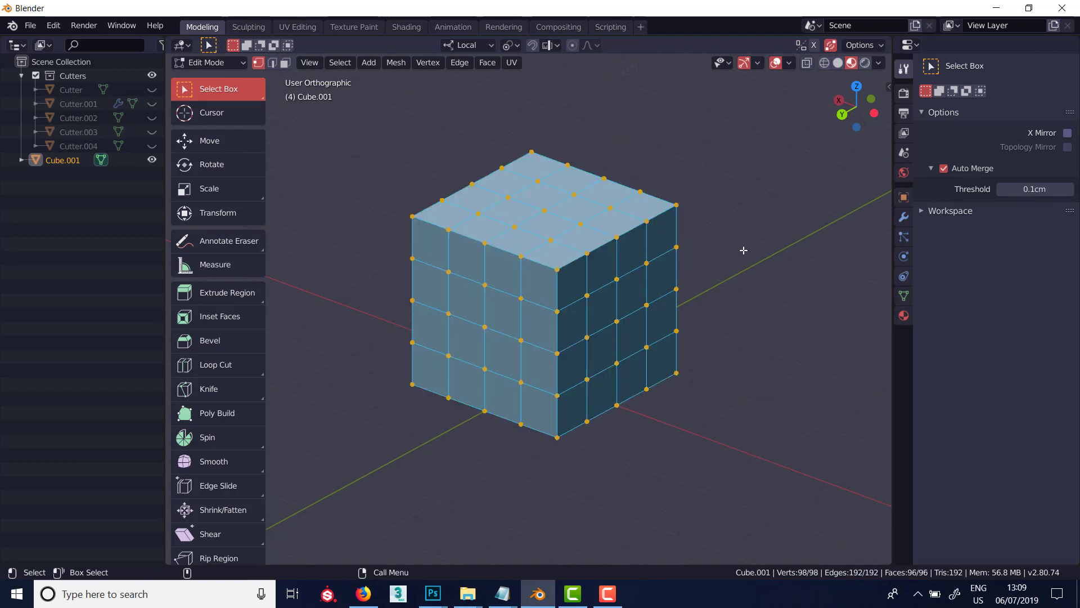
middle_click_drag(741, 244, 492, 200)
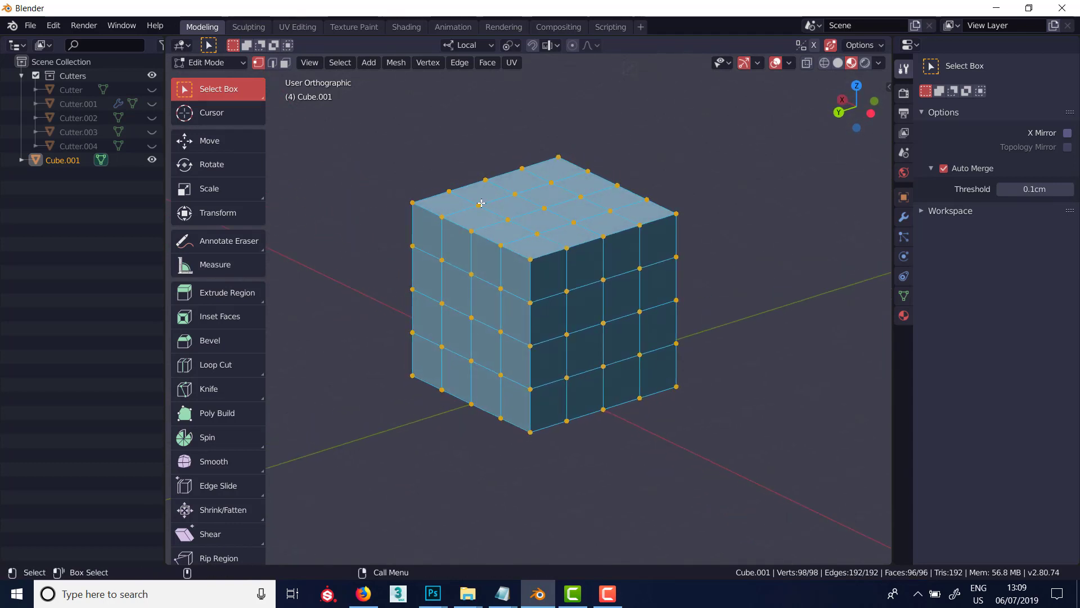
left_click_drag(481, 203, 604, 372)
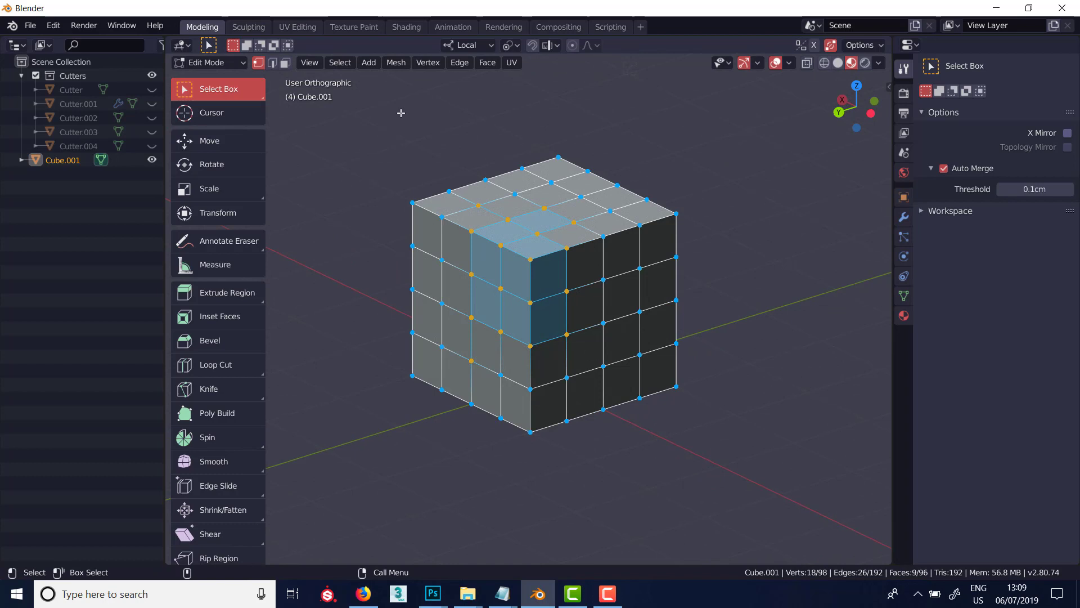
left_click_drag(456, 204, 622, 393, "shift")
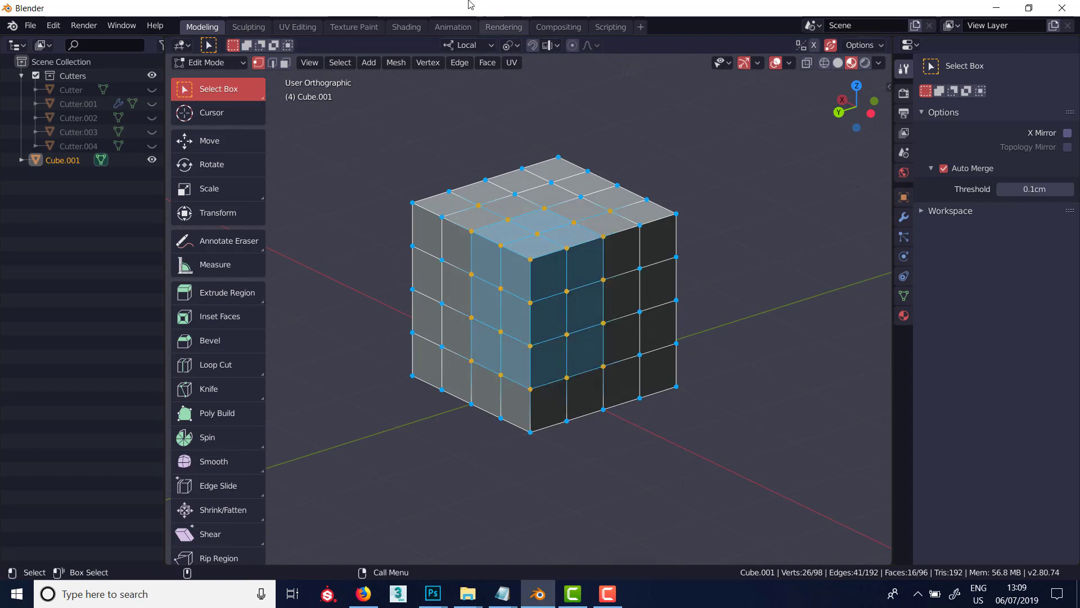
left_click(404, 68)
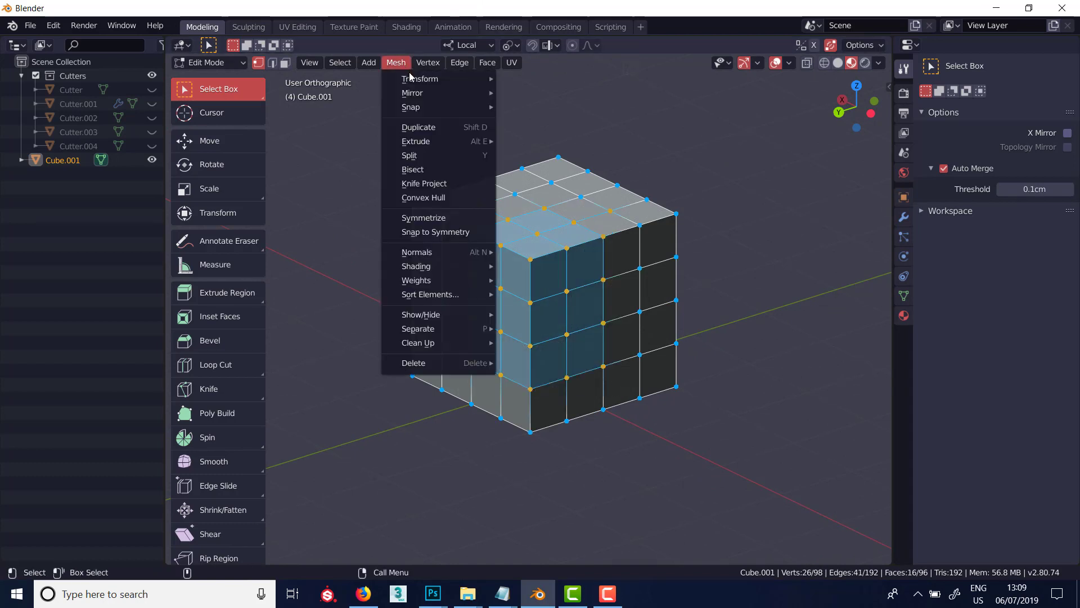
left_click(433, 167)
mouse_move(531, 239)
left_mouse_down()
mouse_move(513, 353)
mouse_move(520, 386)
mouse_move(481, 366)
left_mouse_up()
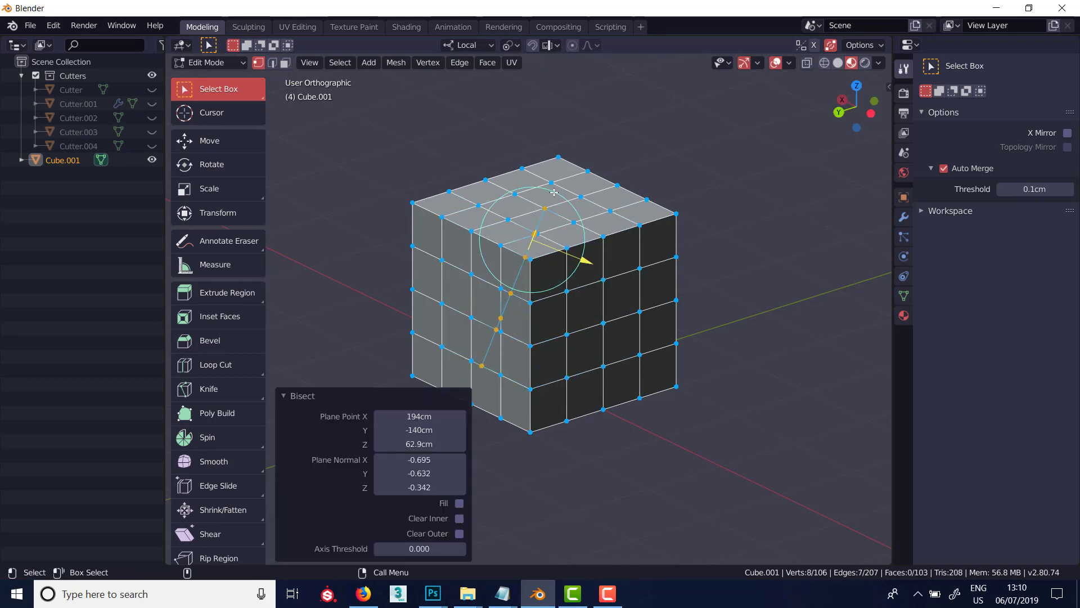
right_click(729, 231)
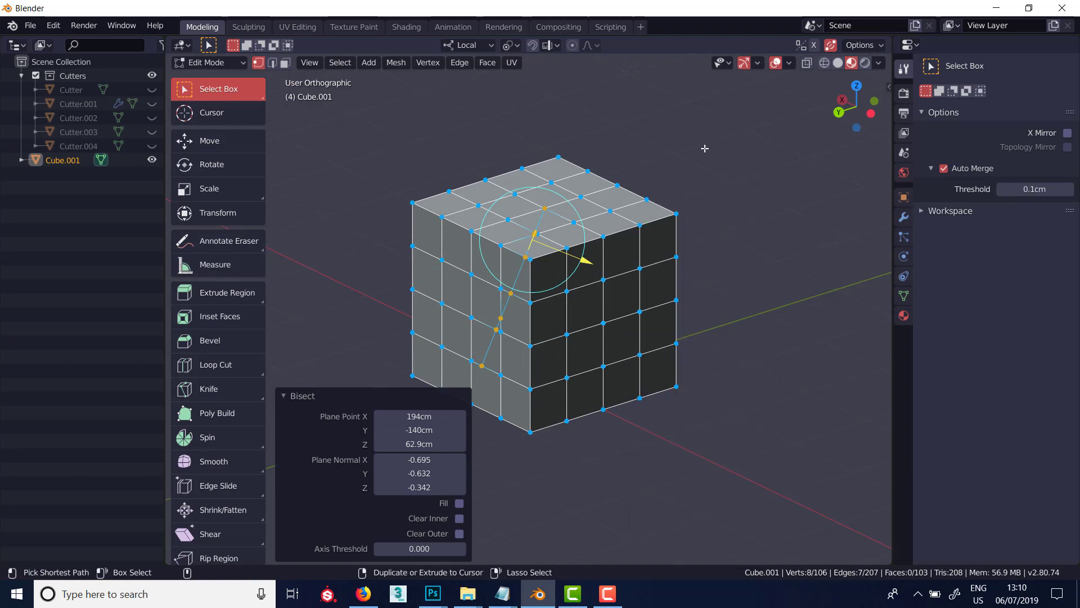
key("ctrl+z")
left_click(741, 246)
middle_click_drag(752, 314, 632, 304)
mouse_move(601, 325)
middle_mouse_down()
mouse_move(579, 330)
mouse_move(598, 324)
middle_mouse_up()
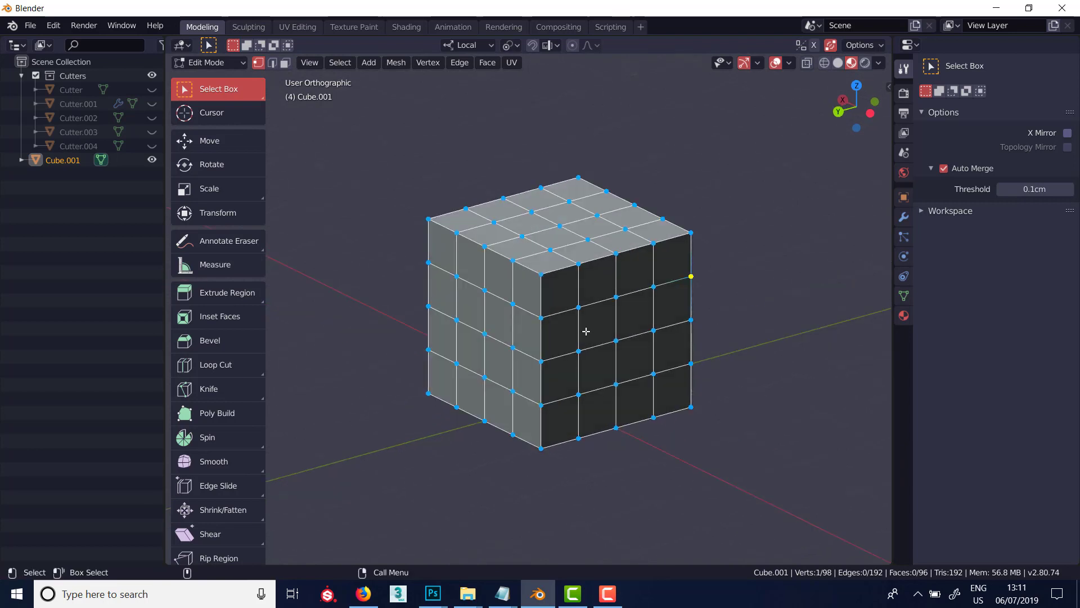
left_click(751, 293)
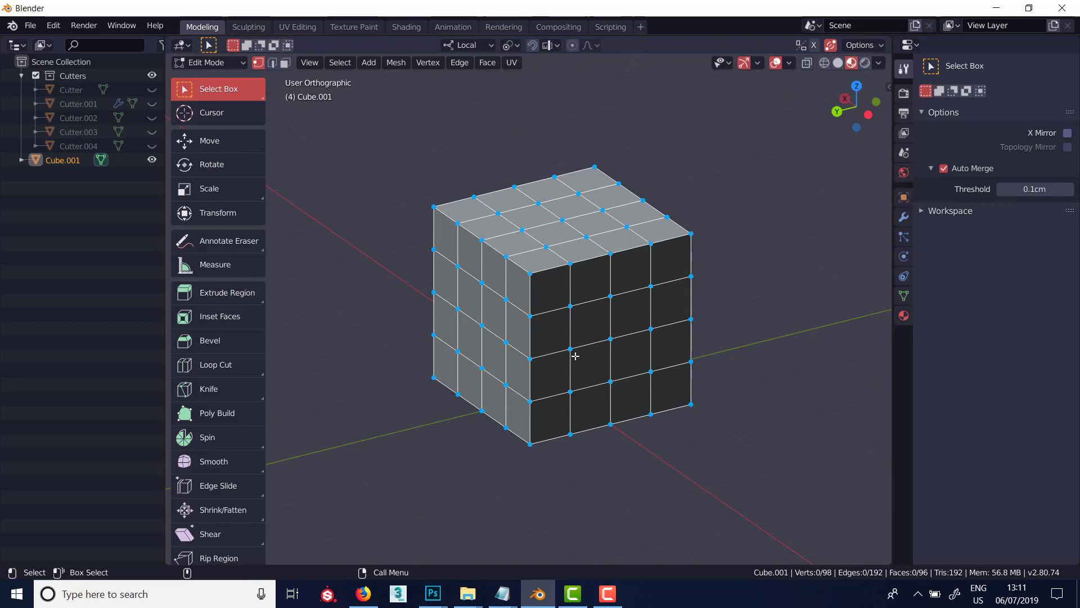
Connect two diagonally opposite vertices of one inner face on the cube's top with a new edge.
left_click(497, 214)
left_click(561, 219, "shift")
middle_click_drag(562, 219, 588, 285)
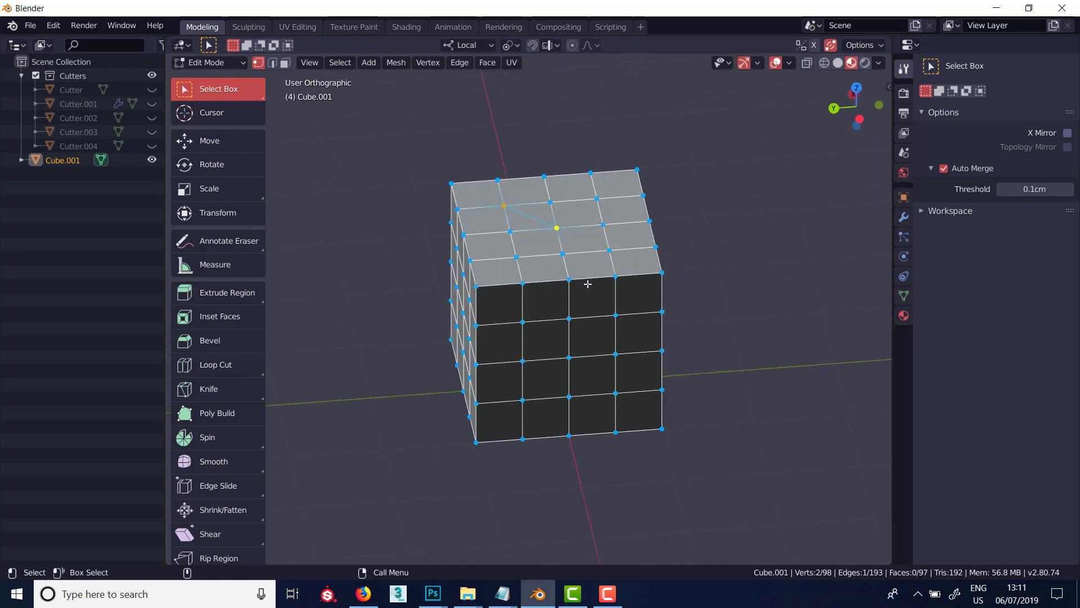
Undo the short diagonal and connect its starting vertex by a straight path to a mid-height vertex on the dark side.
key("ctrl+z")
key("j")
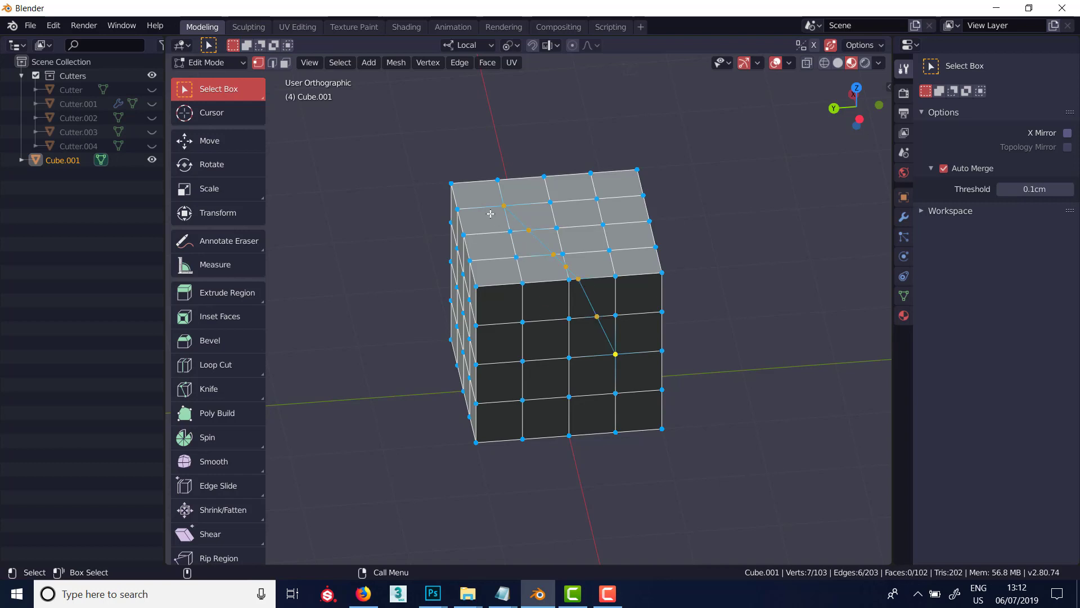
mouse_move(612, 314)
middle_mouse_down()
mouse_move(588, 279)
mouse_move(627, 326)
middle_mouse_up()
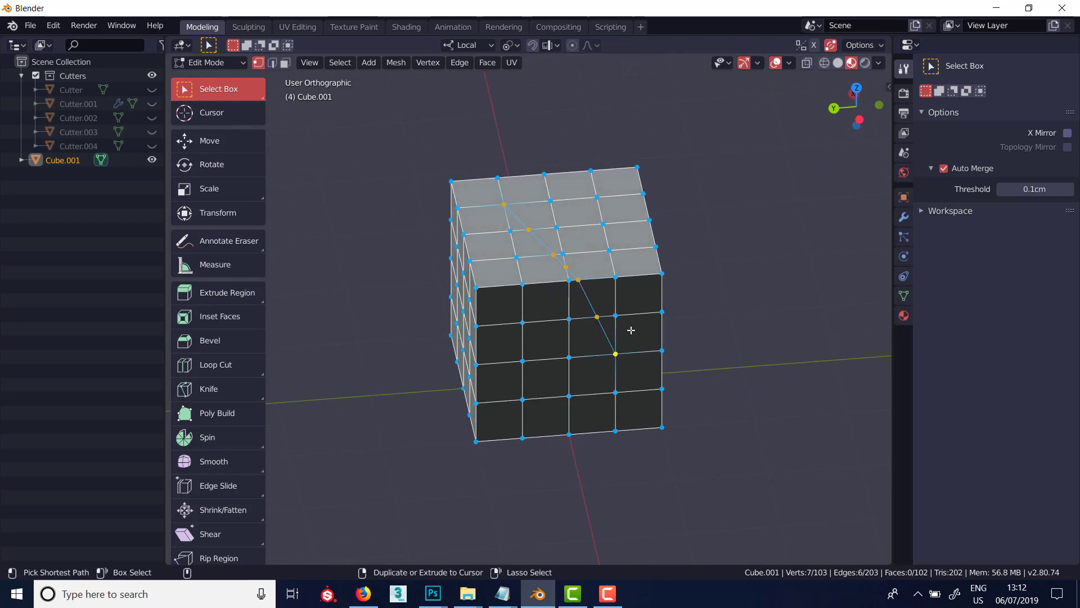
Undo the straight vertex path running over the cube's top and dark side, and clear the selection.
key("ctrl+z")
middle_click_drag(583, 254, 600, 267)
key("alt+a")
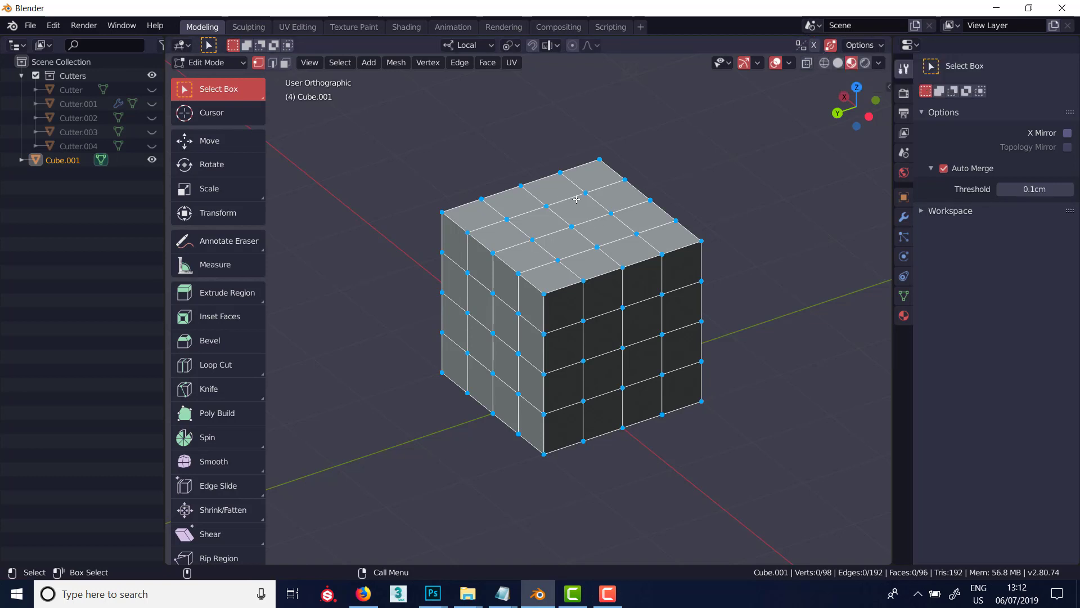
Slide an inner vertex on the cube's top along its edge onto the neighbouring vertex with a factor of 1.000, merging the two.
left_click(557, 260)
key("shift+v")
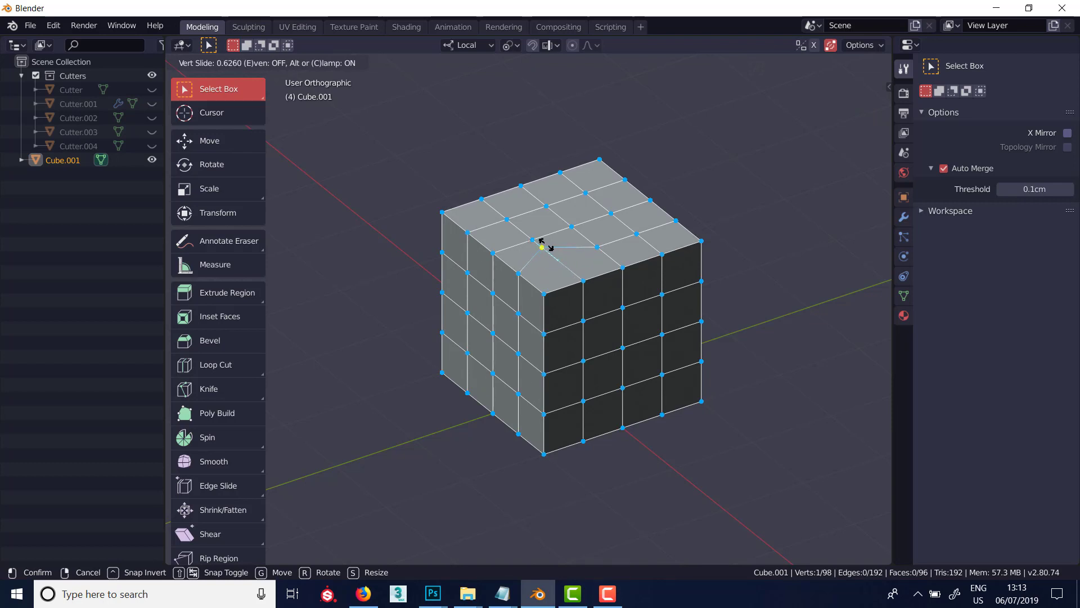
left_click(643, 218)
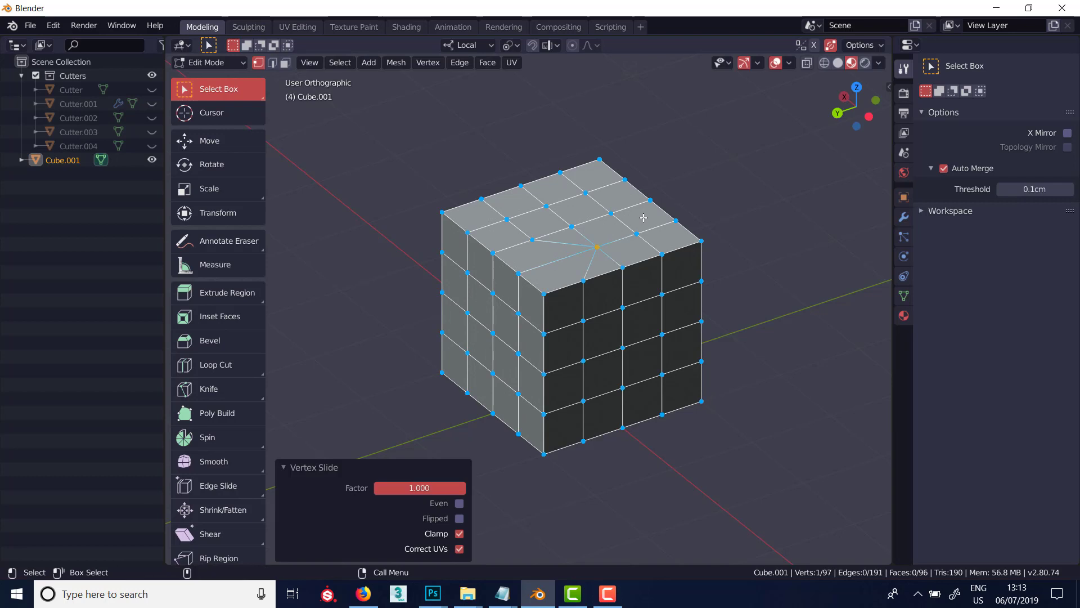
middle_click_drag(560, 241, 582, 248)
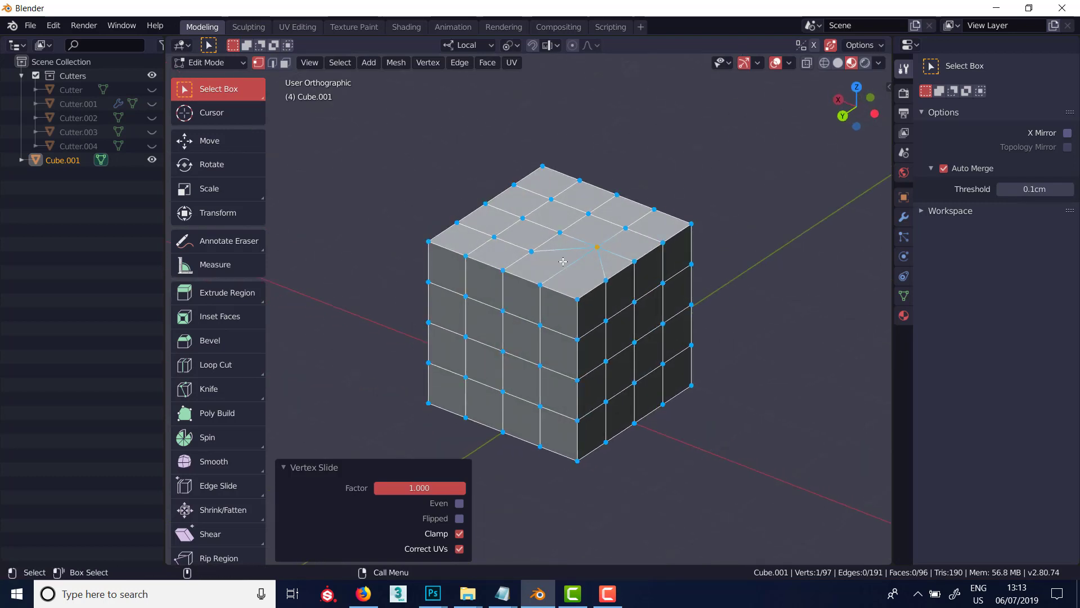
Try sliding the merged vertex on the cube's top once more, cancel the slide, and undo the merge.
left_click(599, 245)
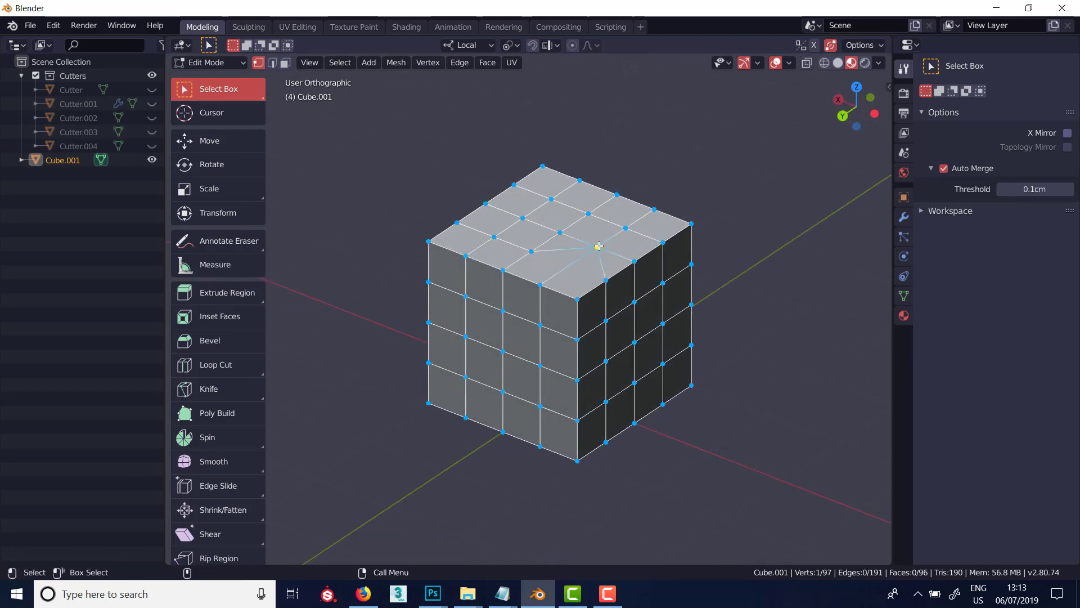
key("g")
key("g")
right_click(591, 248)
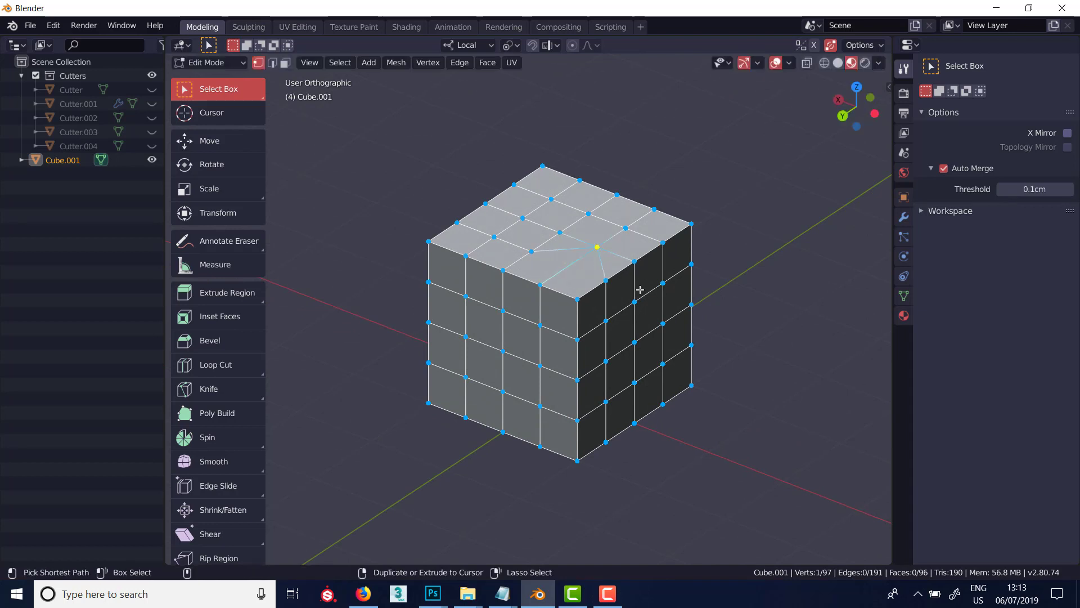
key("ctrl+z")
Connect two diagonally opposite vertices of an inner top face, try moving the nearer one, and undo the new edge.
middle_click_drag(581, 290, 552, 268)
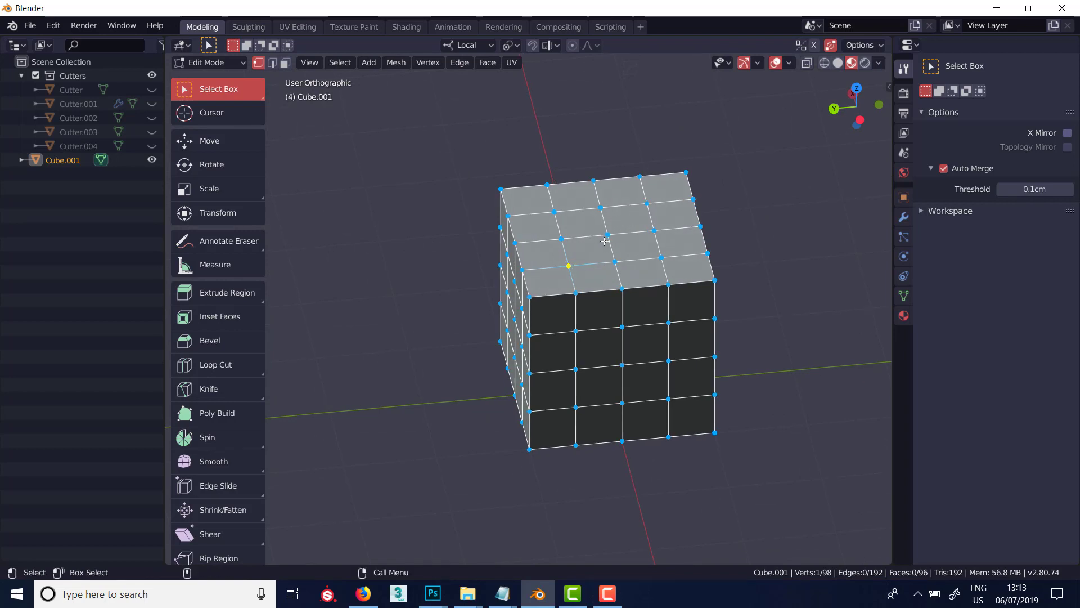
middle_click_drag(573, 238, 592, 212)
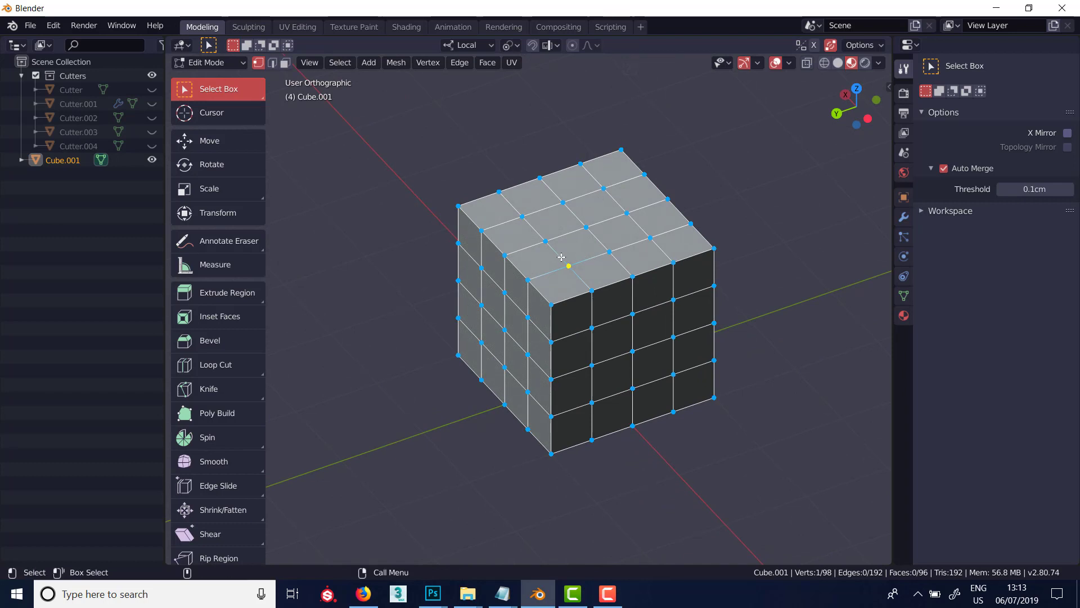
left_click(586, 227, "shift")
key("shift+v")
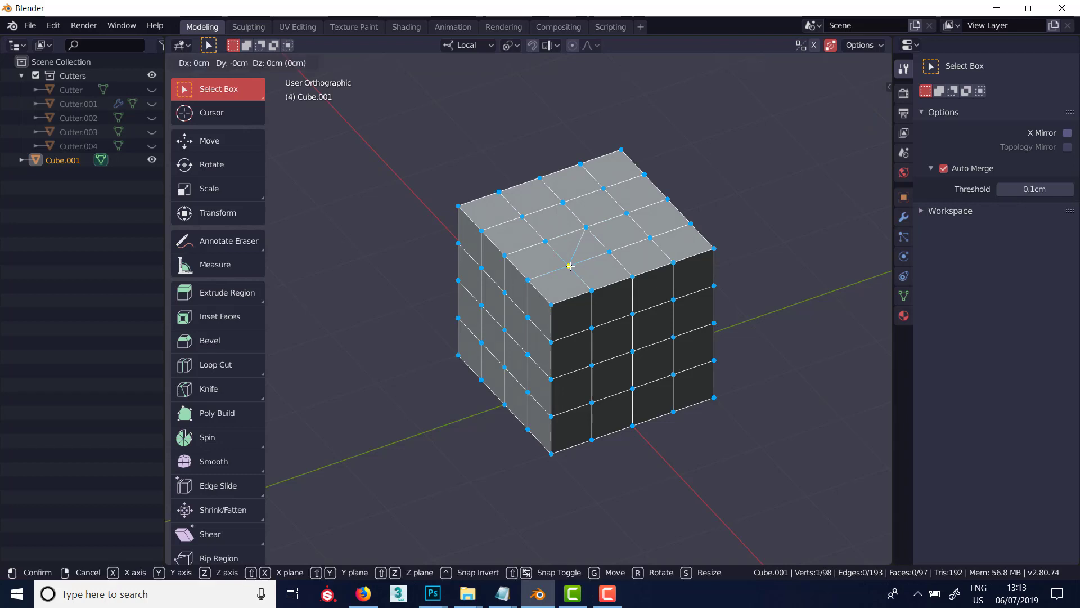
left_click(581, 244)
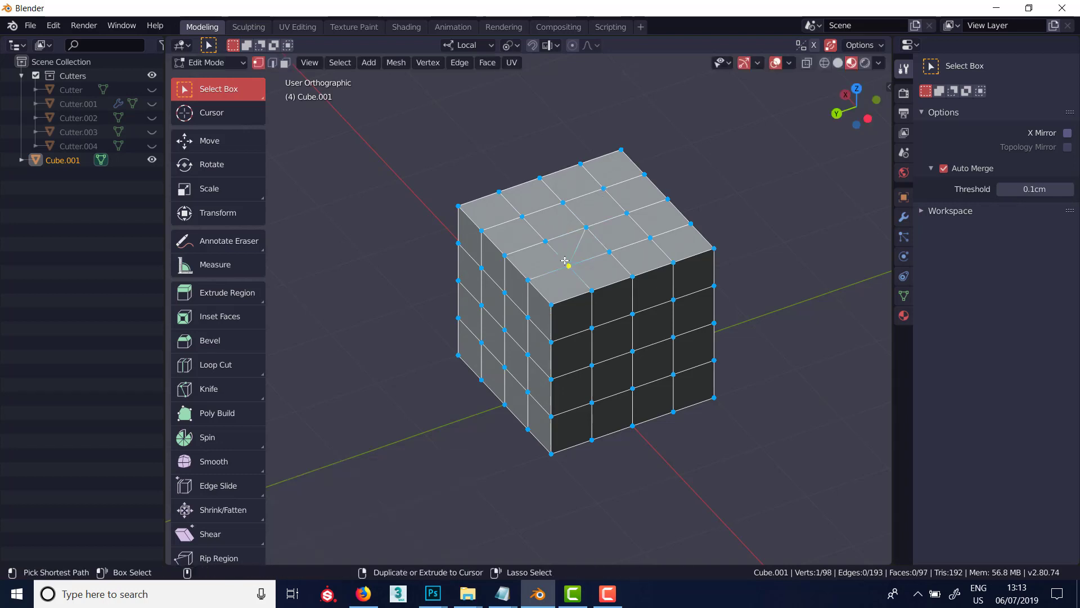
key("ctrl+z")
middle_click_drag(594, 254, 539, 162)
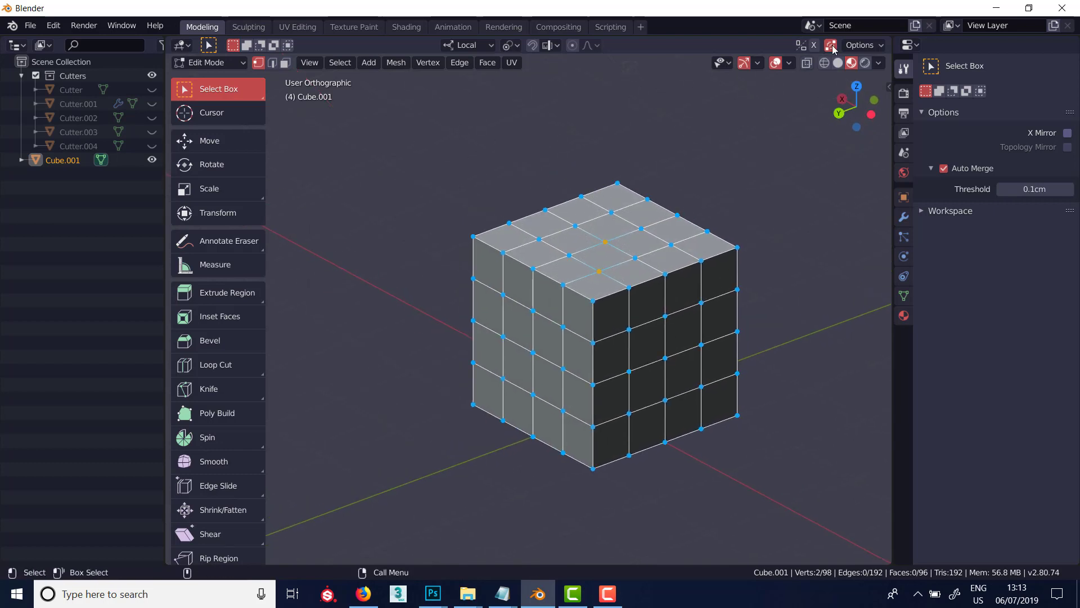
Set the snapping type to Vertex.
left_click(549, 47)
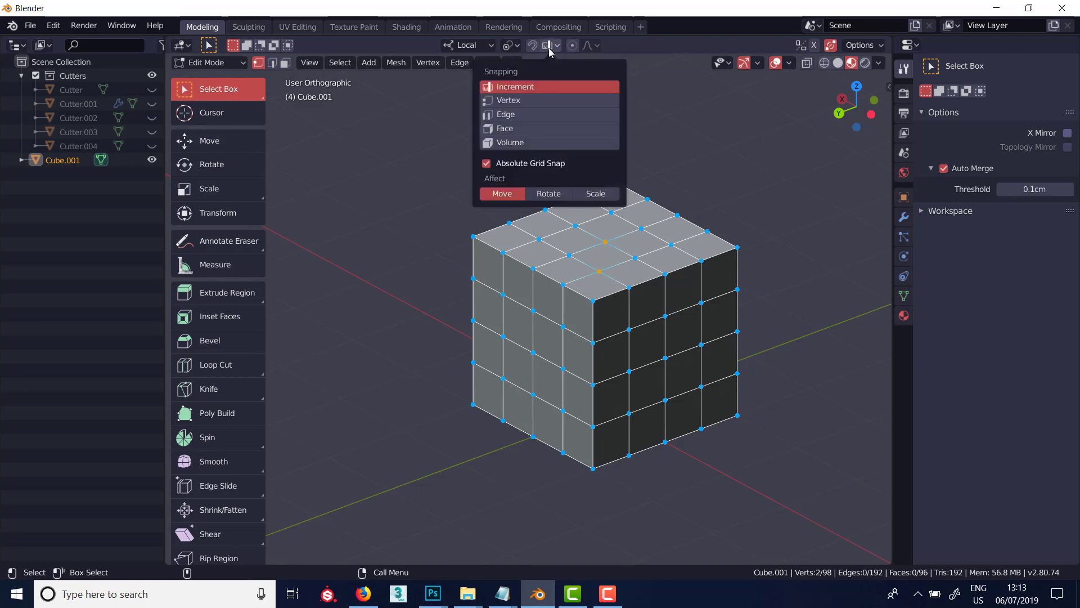
left_click(529, 99)
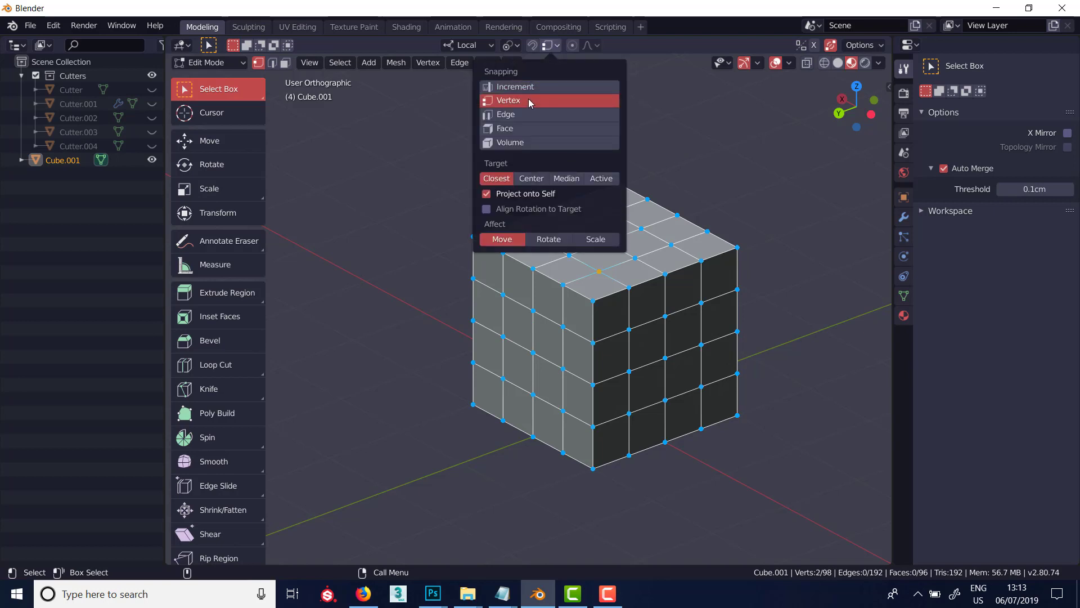
left_click(532, 45)
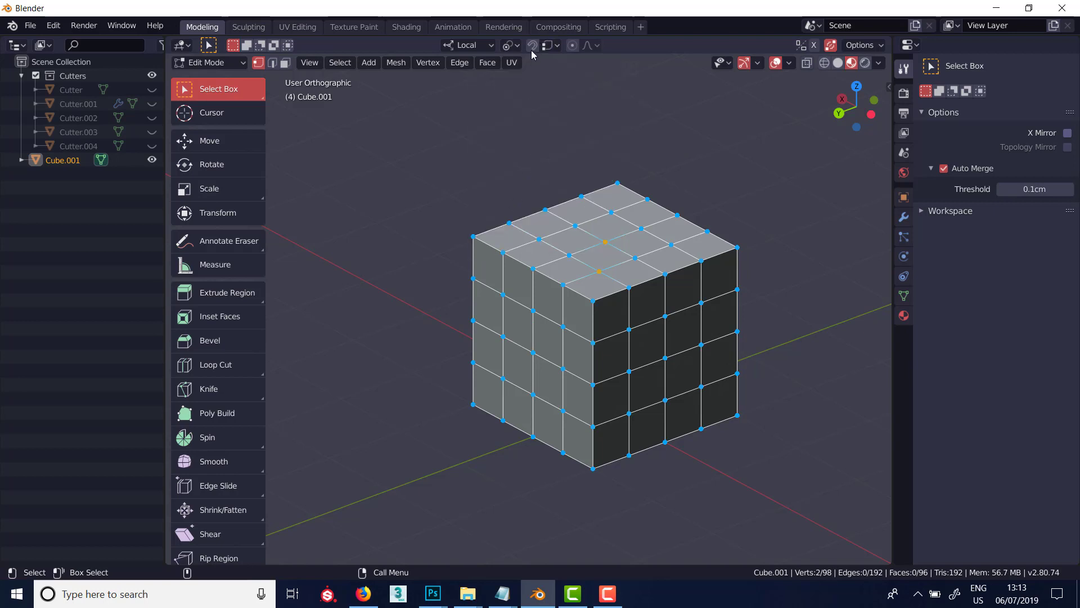
Try moving the centre vertex of the cube's top onto its neighbour with temporary vertex snapping, and cancel the move.
left_click(605, 243)
key("g")
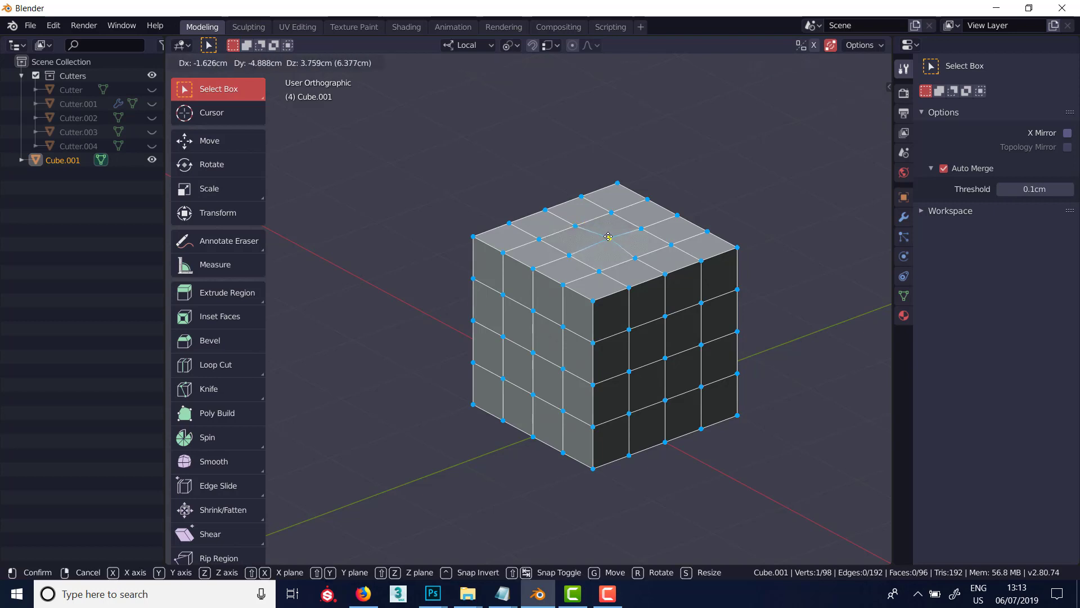
key("ctrl")
key("ctrl")
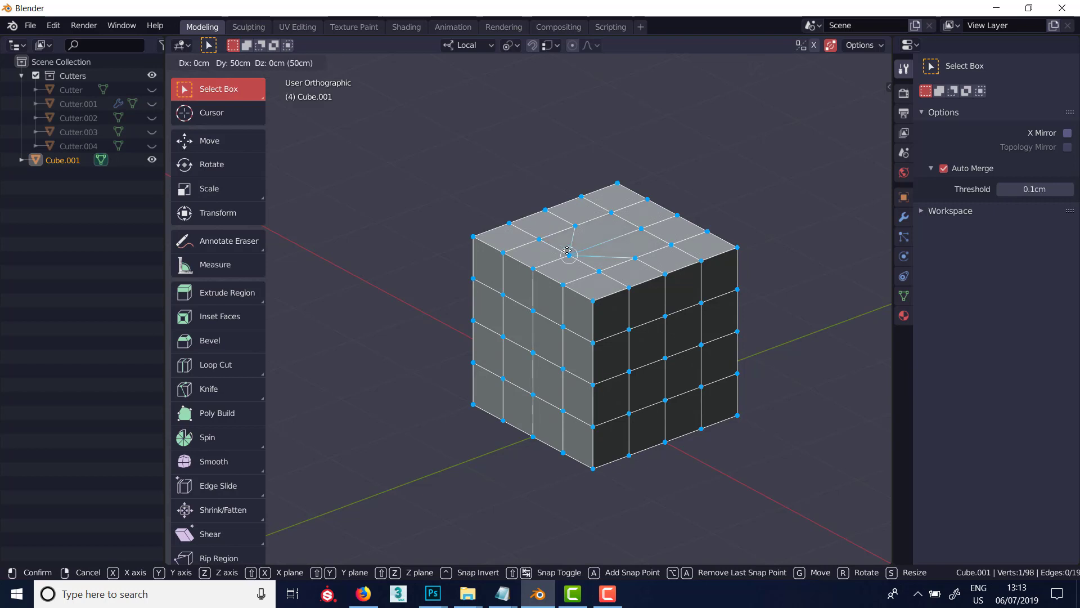
key("Escape")
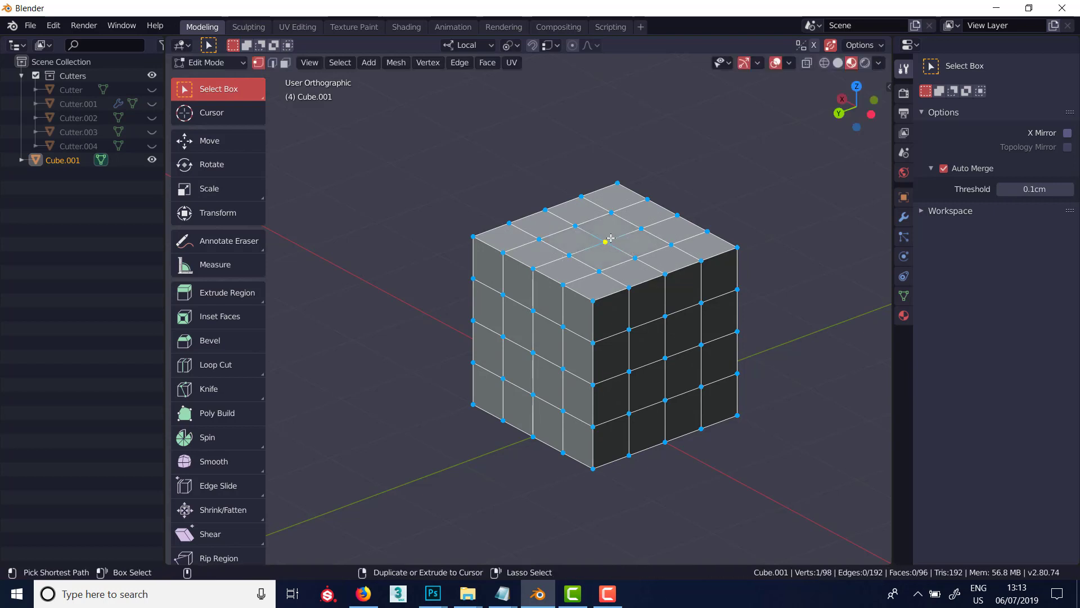
Enable snapping permanently, try moving the top's centre vertex, cancel the move, and turn snapping off again.
left_click(553, 49)
left_click(533, 45)
key("g")
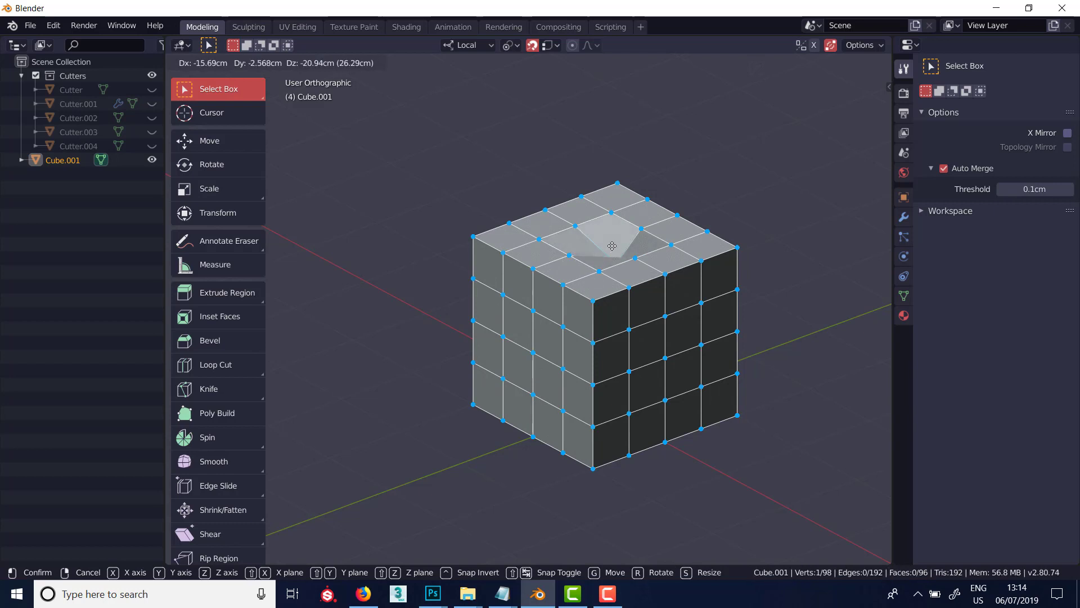
key("Escape")
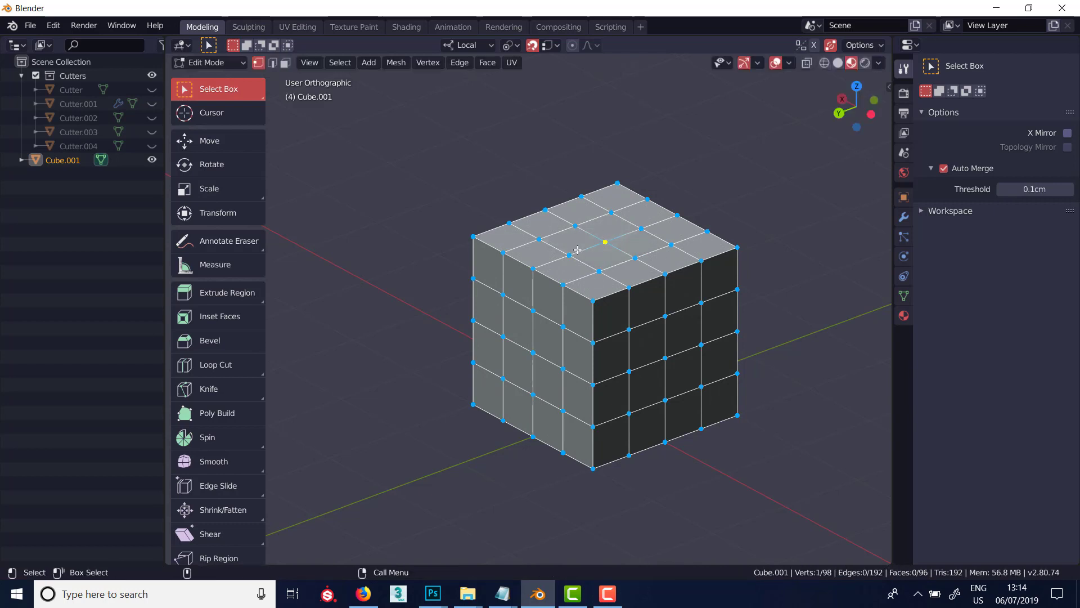
middle_click_drag(578, 250, 610, 273)
left_click(533, 46)
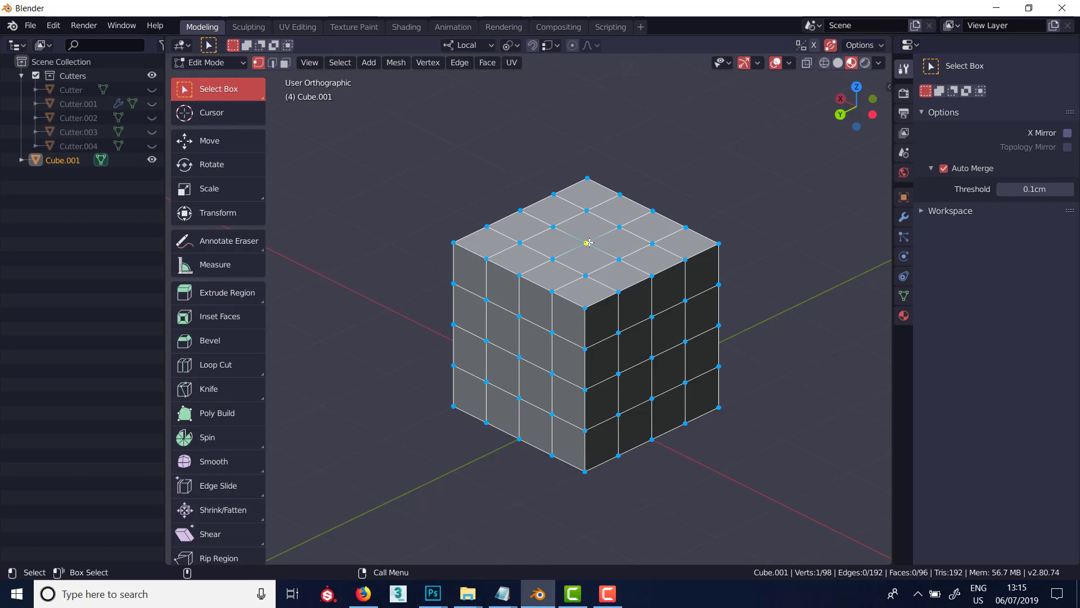
Clear the selection and examine the available vertex operations, including the ways to merge vertices.
middle_click_drag(588, 243, 587, 260)
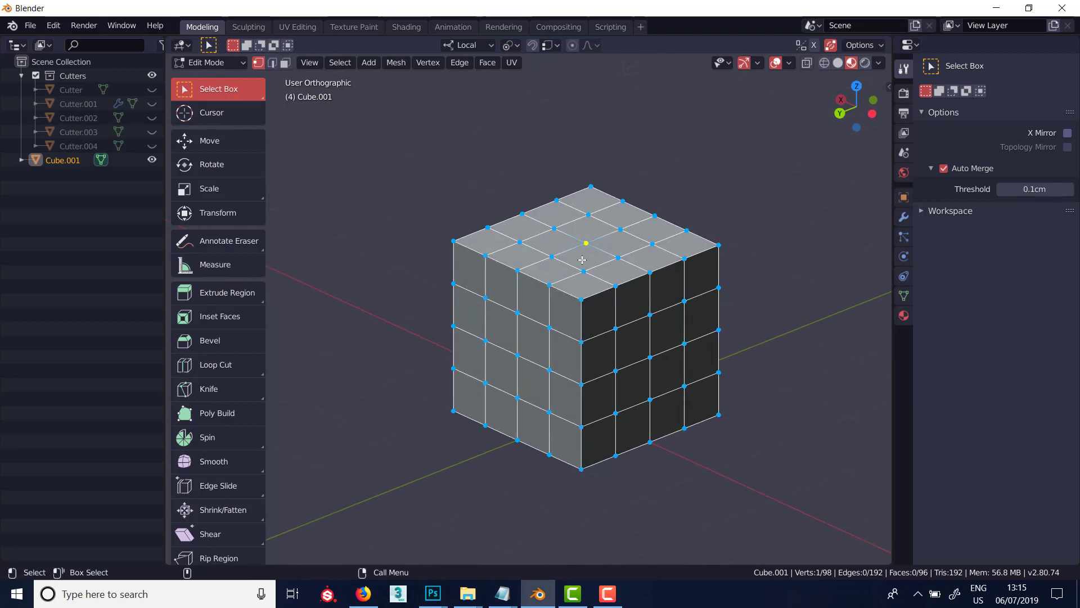
key("alt+a")
middle_click_drag(592, 256, 586, 264)
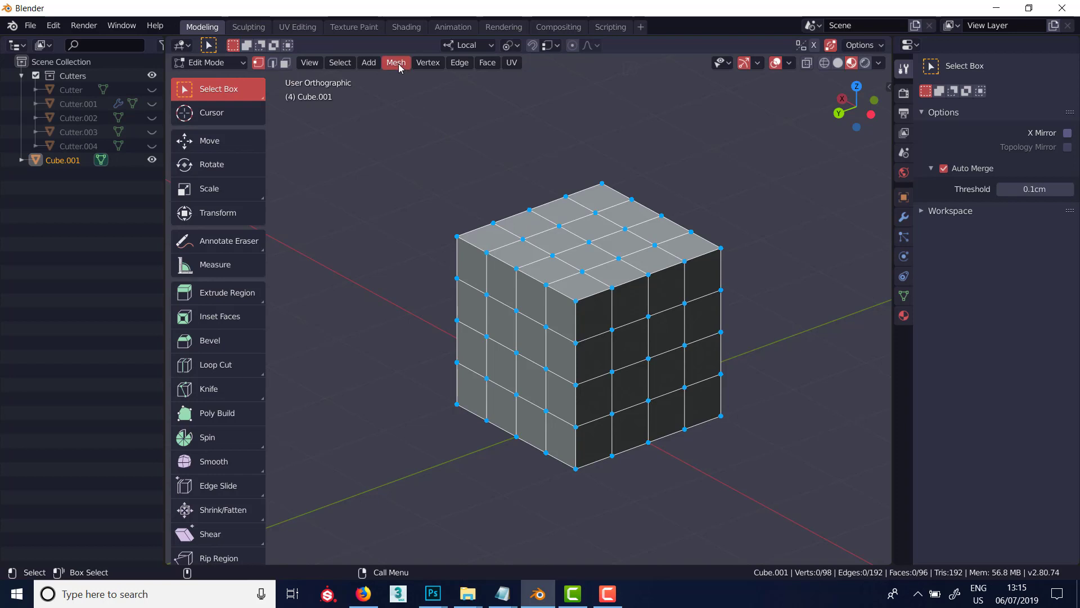
left_click(416, 63)
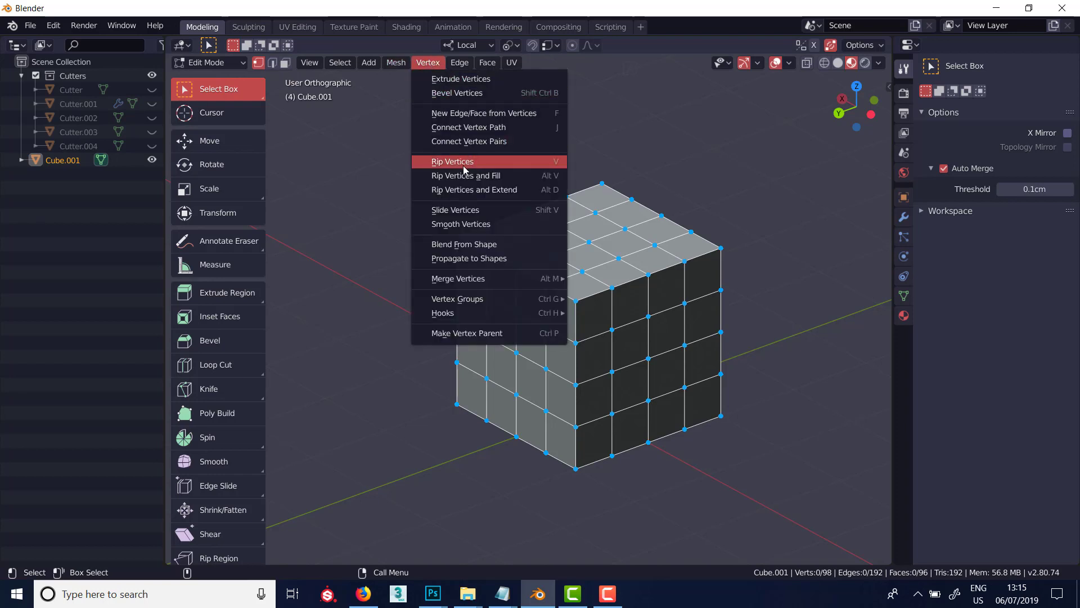
mouse_move(493, 279)
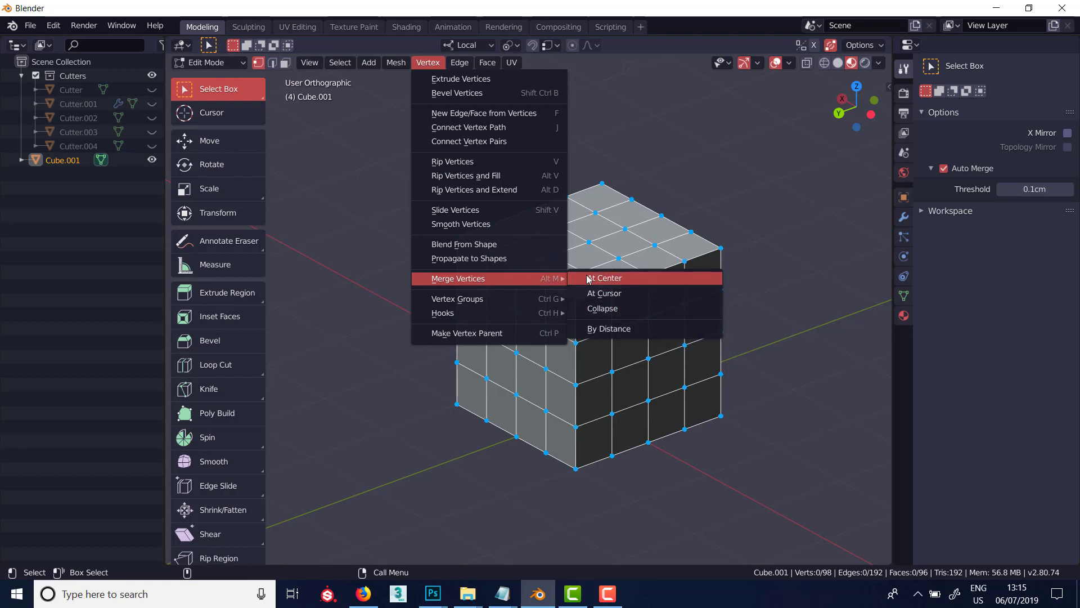
key("Escape")
middle_click_drag(590, 281, 482, 305)
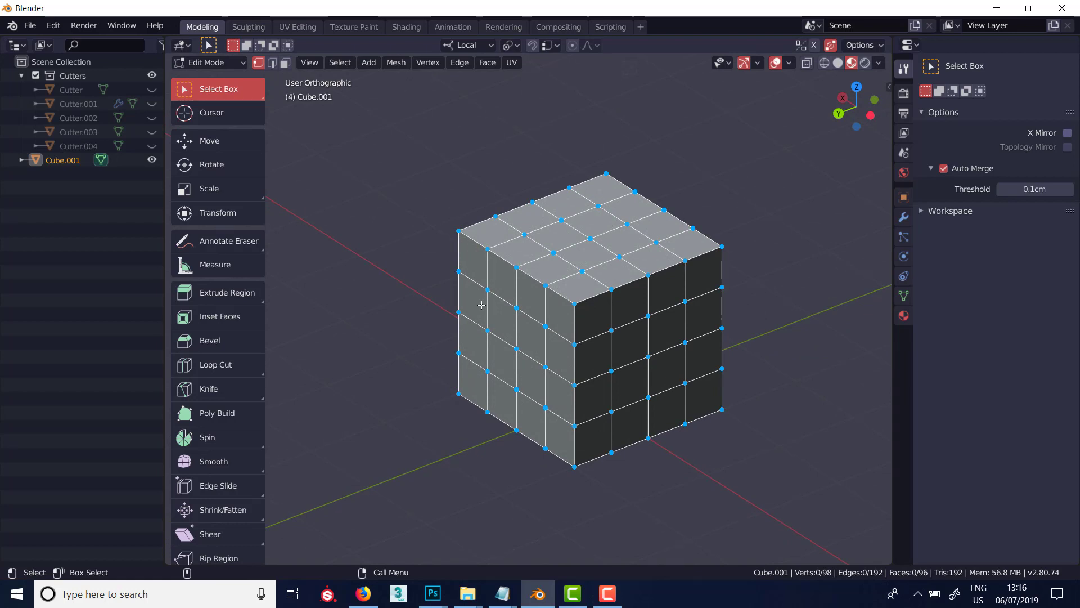
left_click_drag(515, 211, 575, 241)
left_click_drag(511, 213, 602, 257)
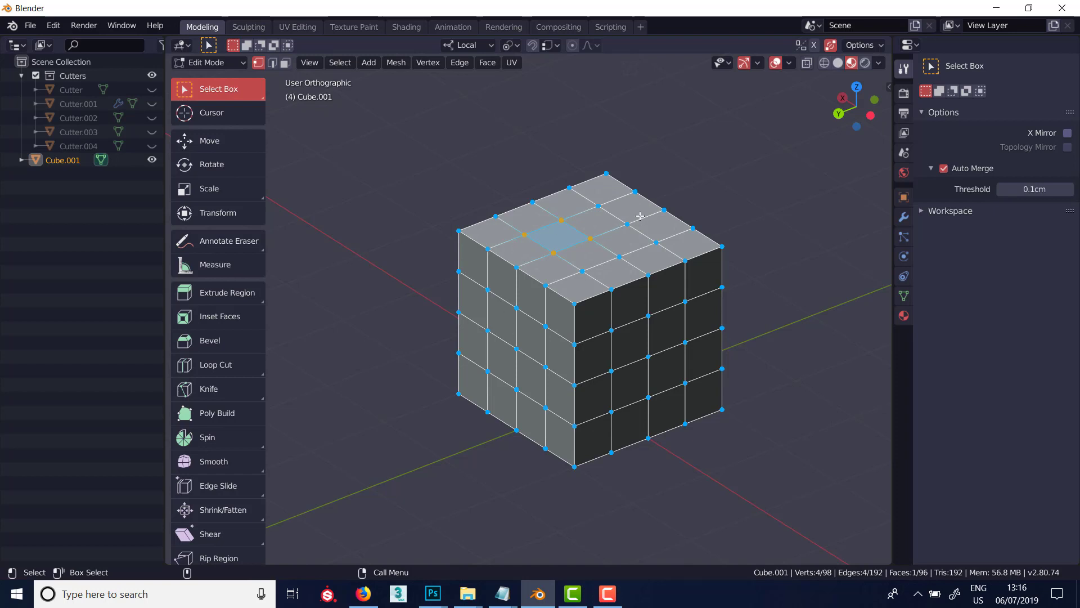
key("alt+a")
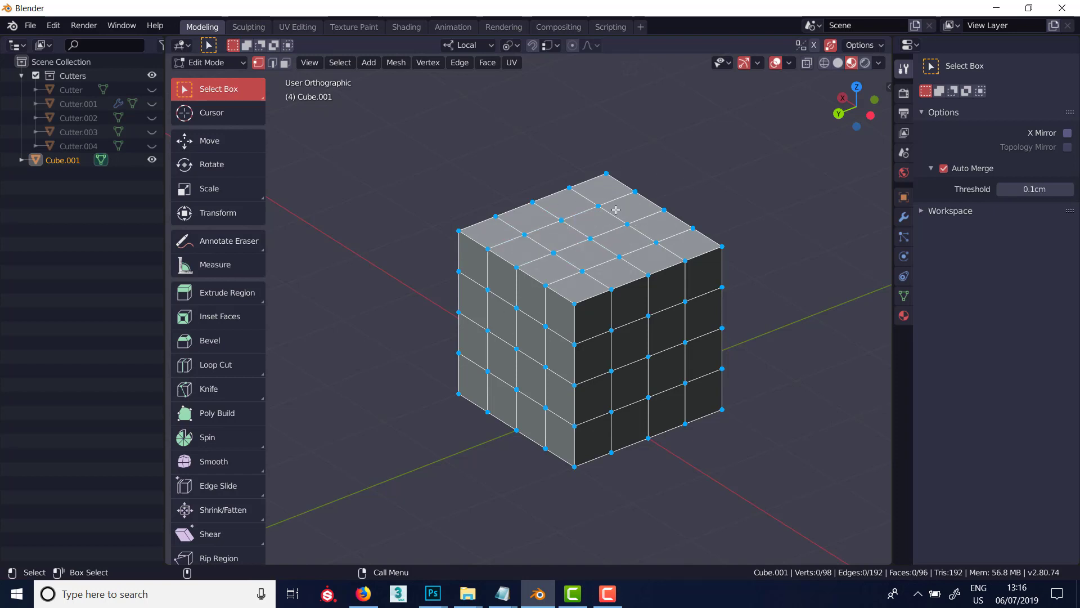
Select the four corner vertices of an inner face on the cube's top, merge them at center, and undo the merge.
left_click_drag(518, 220, 594, 256)
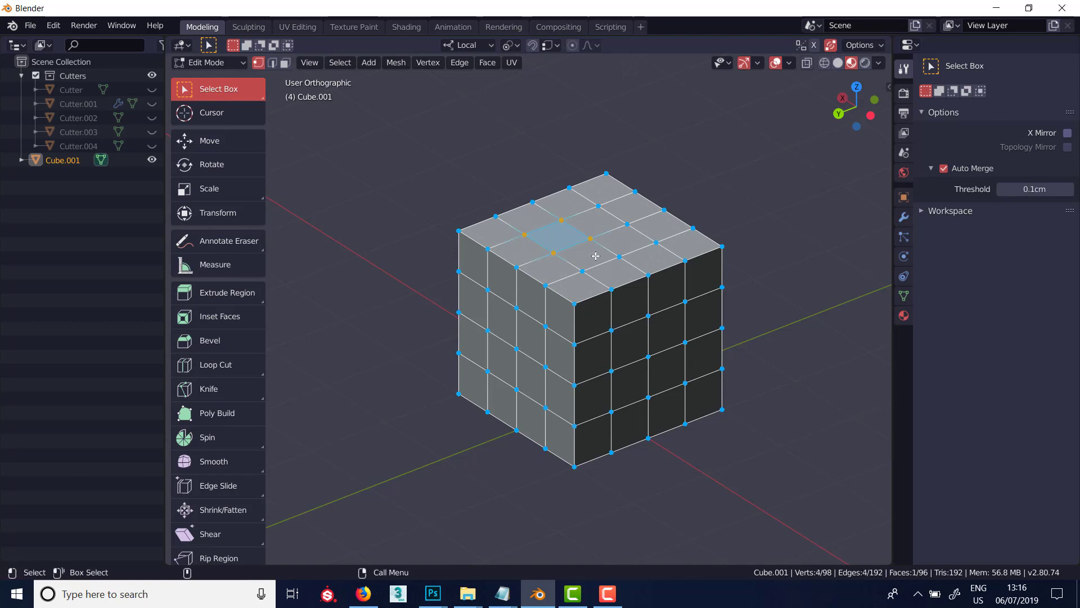
key("alt+m")
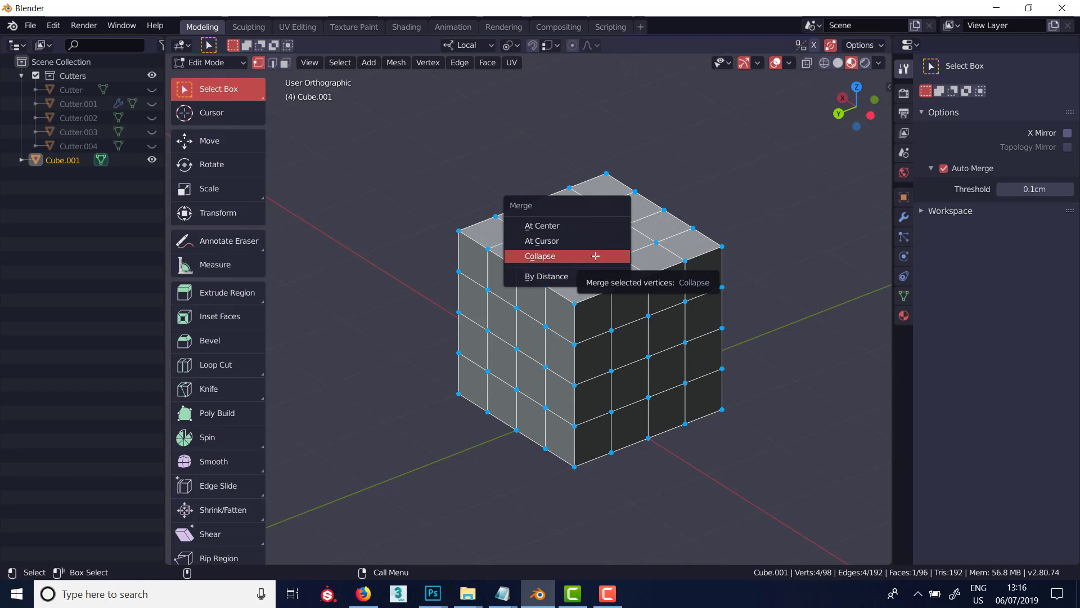
left_click(567, 236)
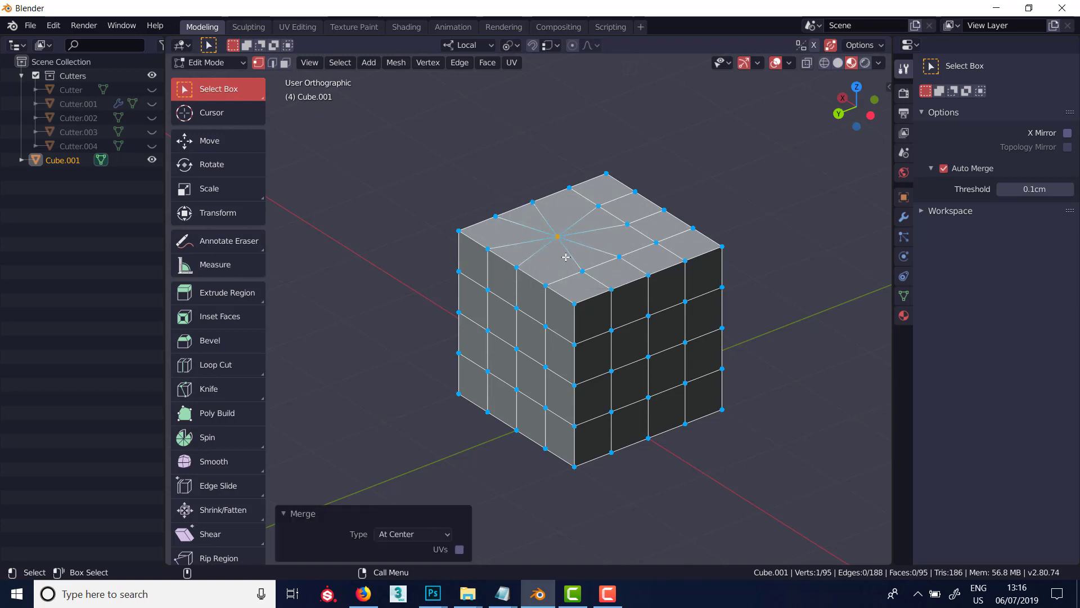
key("ctrl+z")
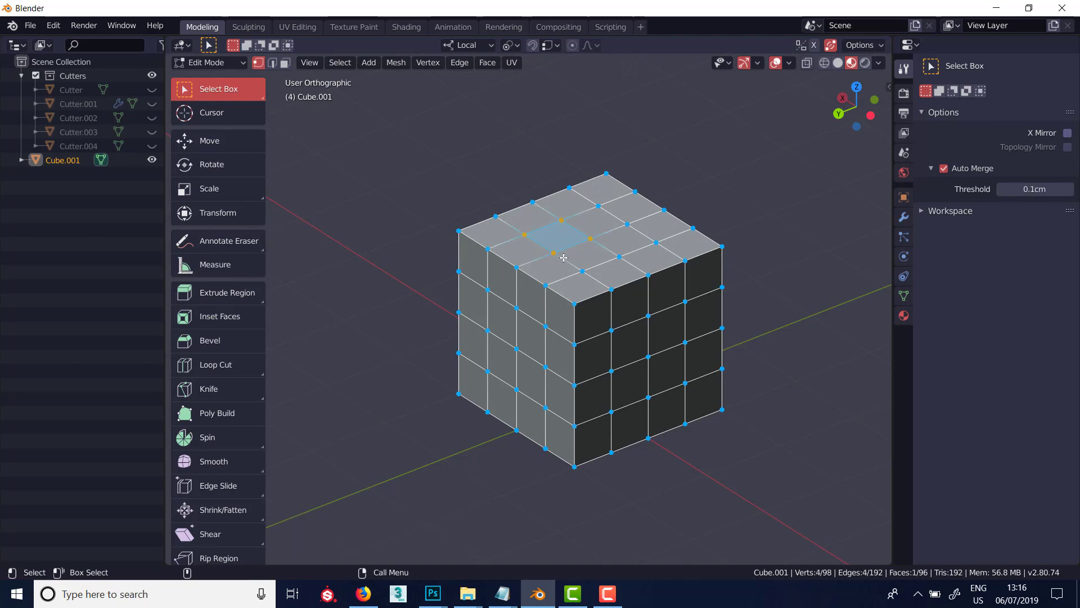
Bring up the merge choices for the four selected vertices, and show and hide the 3D cursor overlay.
key("alt+m")
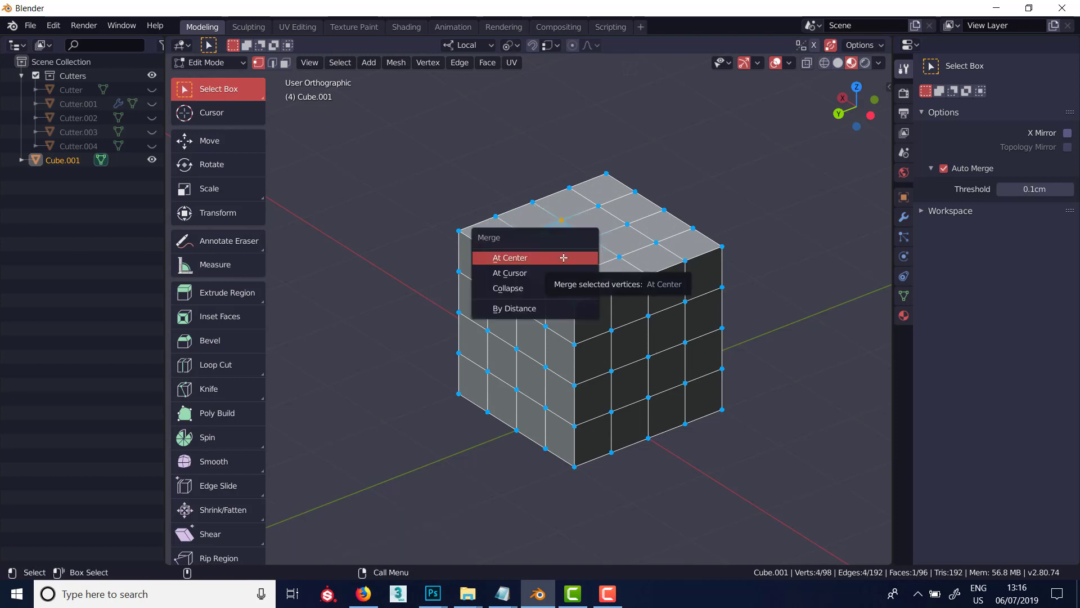
left_click(790, 63)
left_click(798, 159)
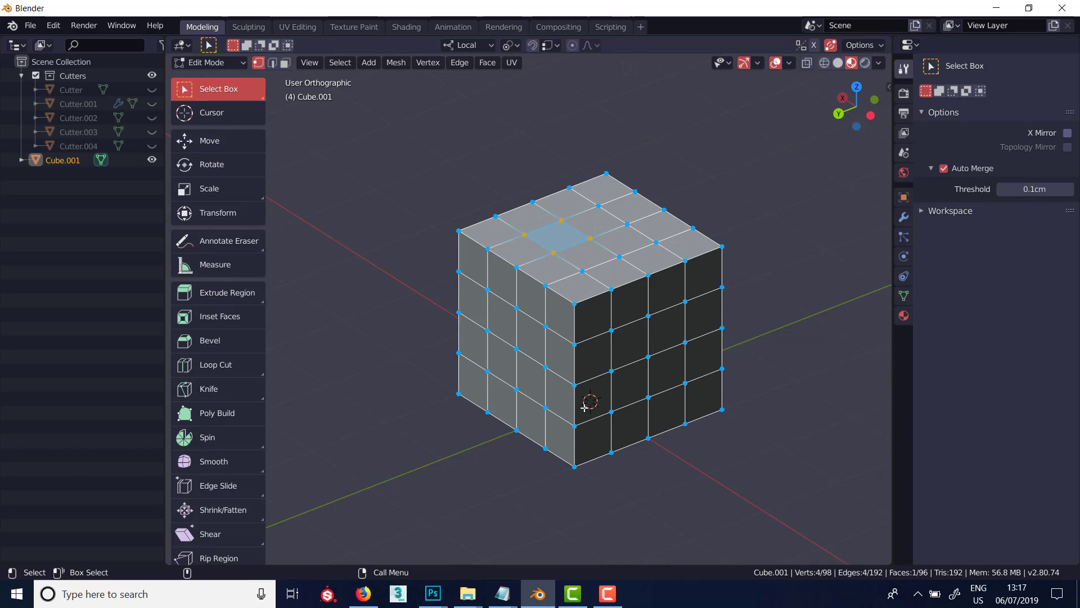
left_click(789, 63)
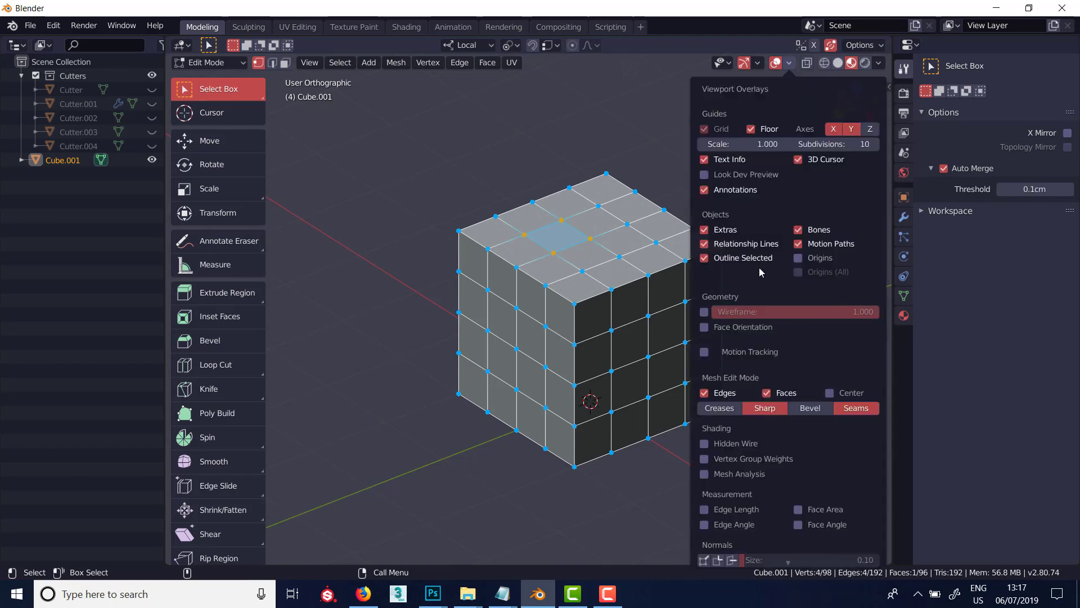
left_click(798, 159)
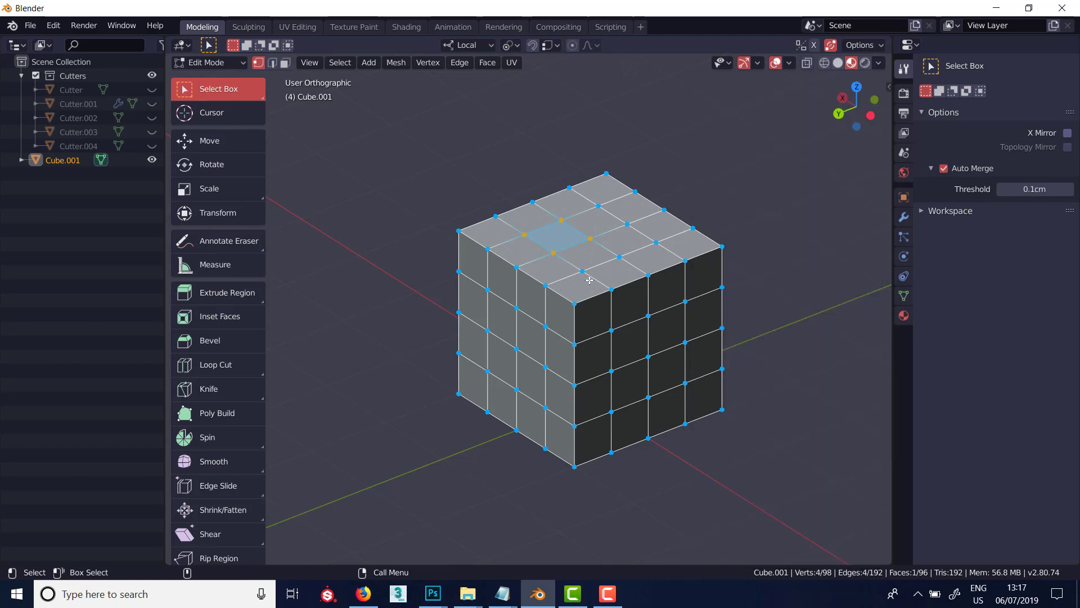
Merge the four selected vertices on the cube's top with the Collapse option, and undo the merge.
key("alt+m")
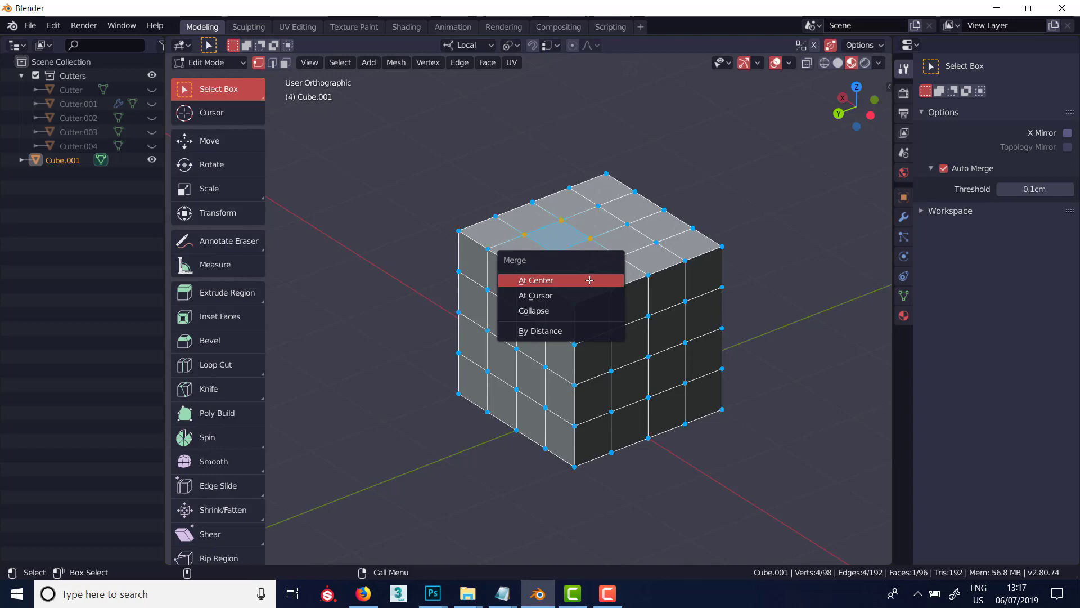
left_click(557, 310)
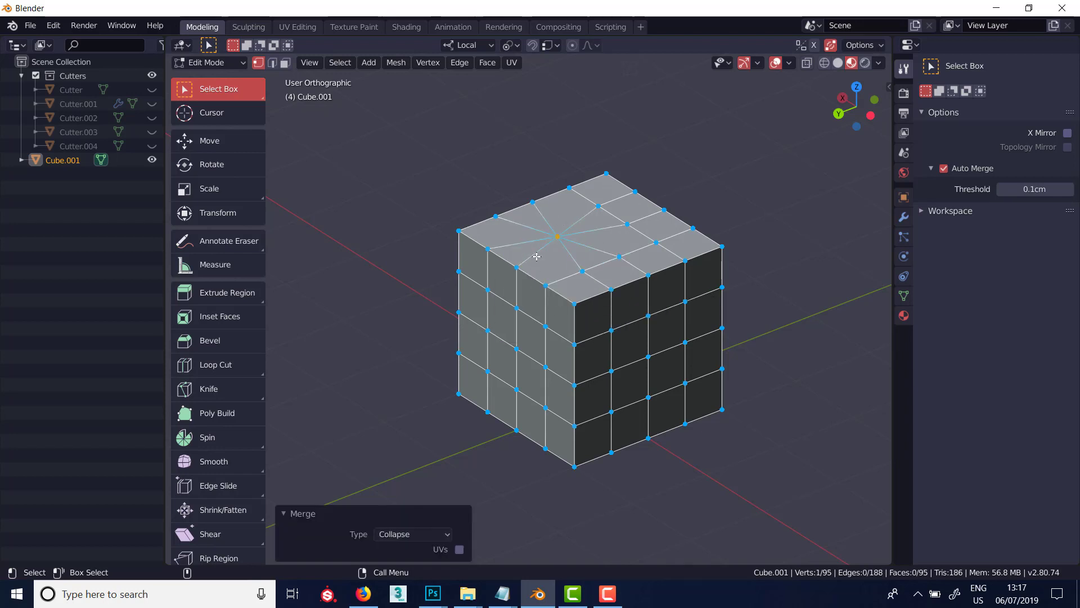
key("ctrl+z")
Reselect one corner vertex of the selected inner face as the active vertex and examine the available merge choices.
key("alt+m")
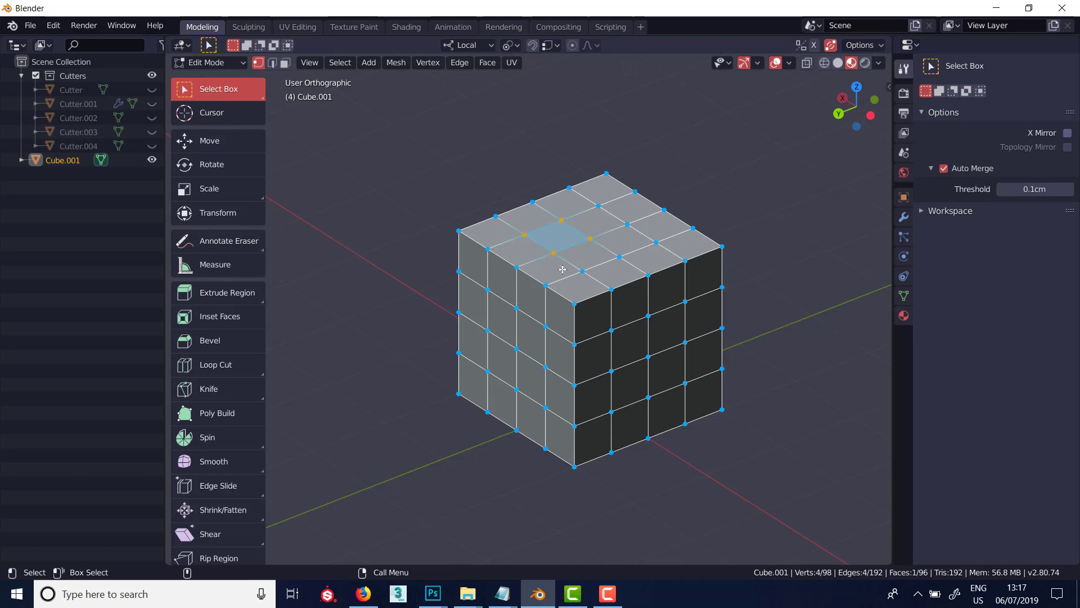
left_click(524, 234, "shift")
left_click(523, 234, "shift")
key("alt+m")
middle_click_drag(526, 235, 602, 273)
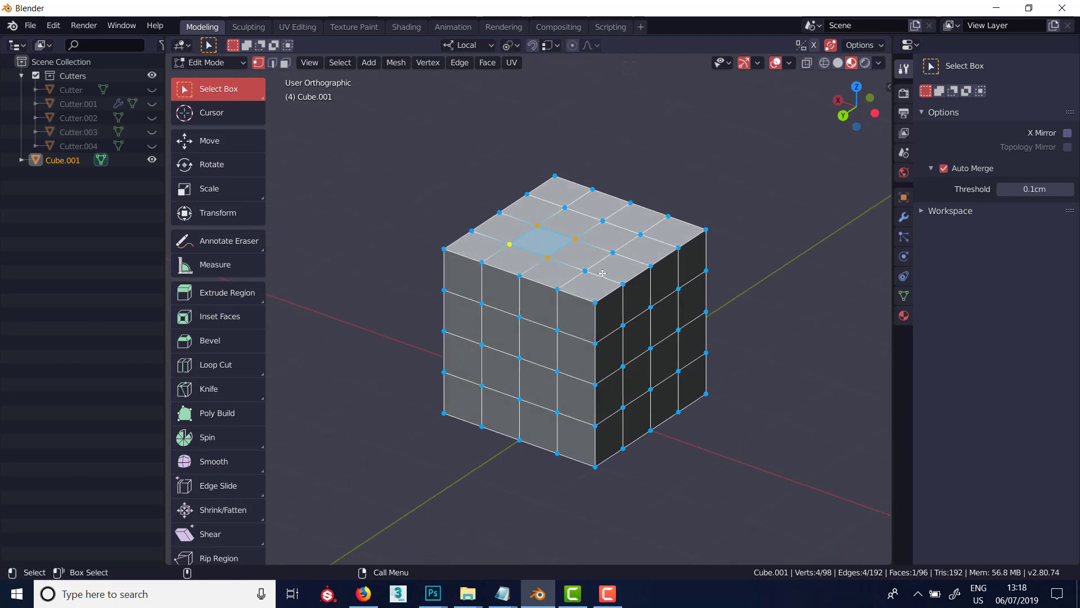
Select the four vertices of a neighbouring inner top face, examine the merge choices and Quick Favorites, and clear the selection.
left_click_drag(570, 216, 644, 255)
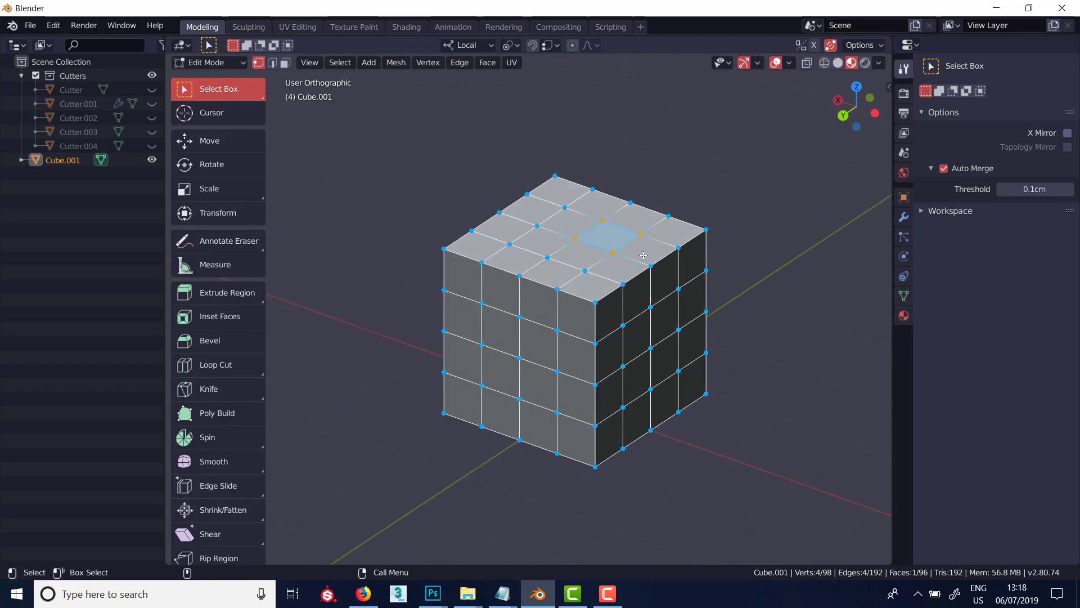
key("alt+m")
key("q")
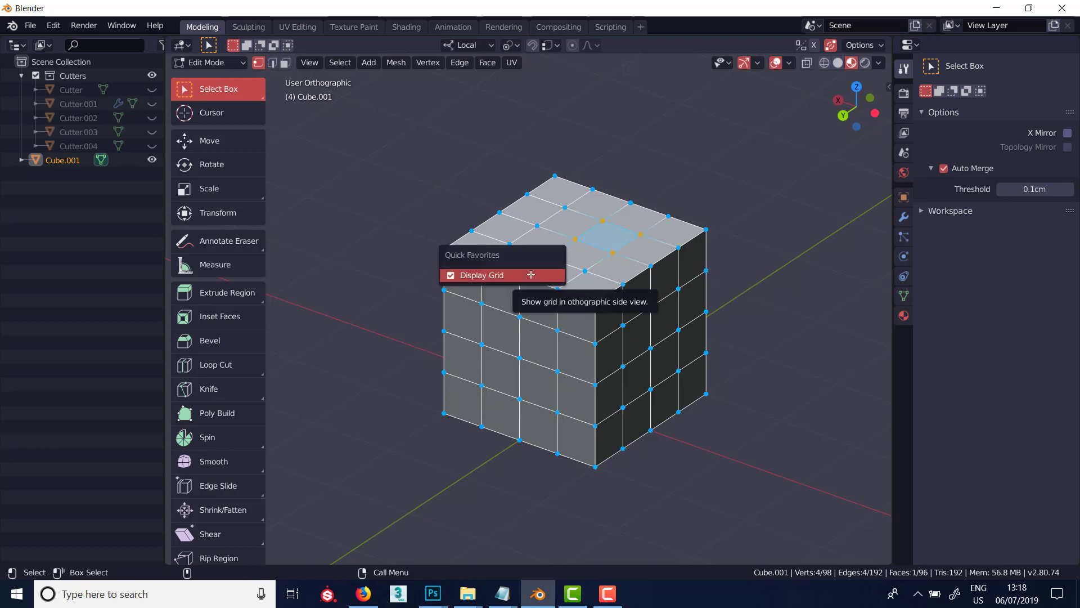
left_click(481, 275)
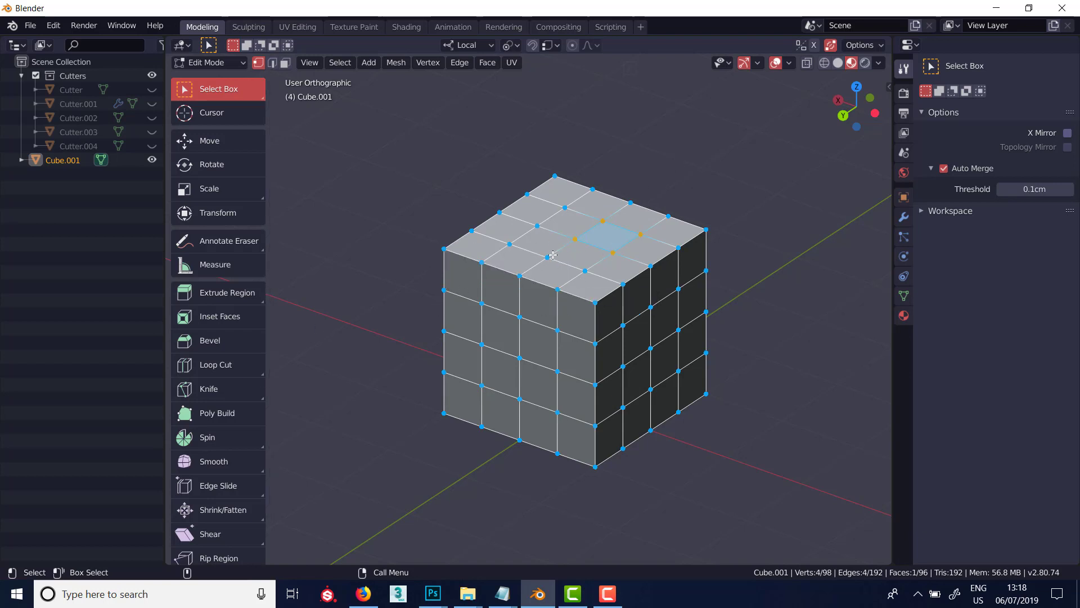
key("m")
left_click(689, 182)
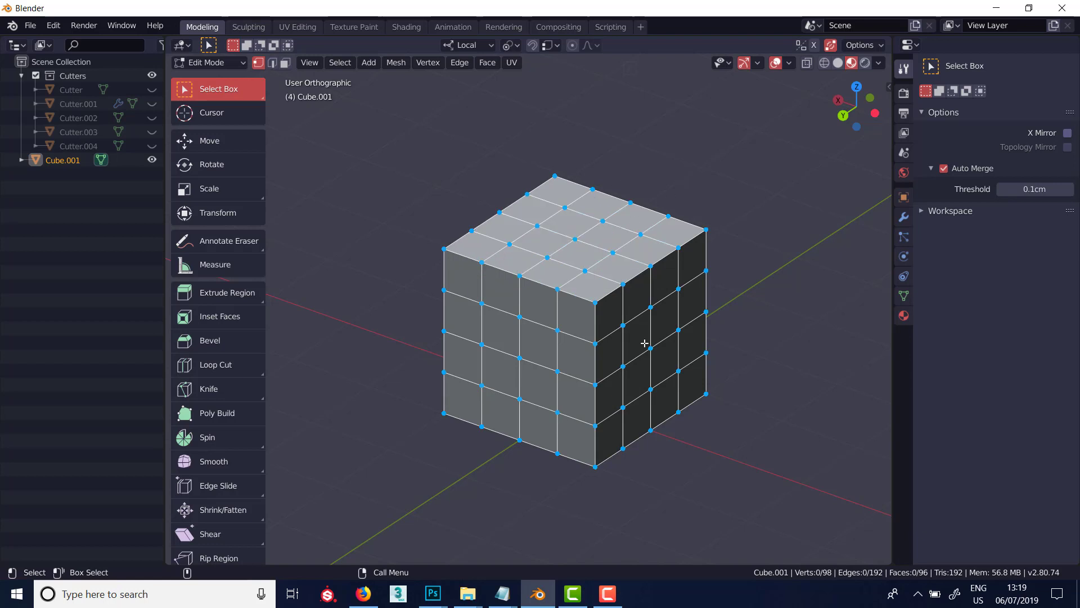
Select two adjacent inner vertices on the cube's top, subdivide the edge between them, and undo the subdivision.
middle_click_drag(549, 292, 532, 299)
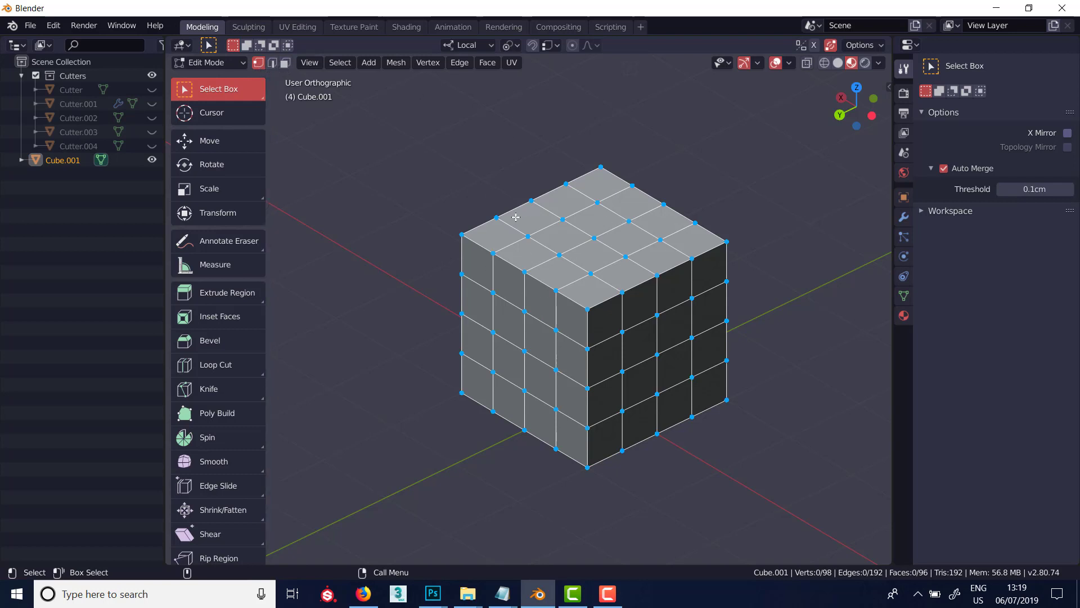
left_click_drag(514, 216, 569, 240)
right_click(569, 240)
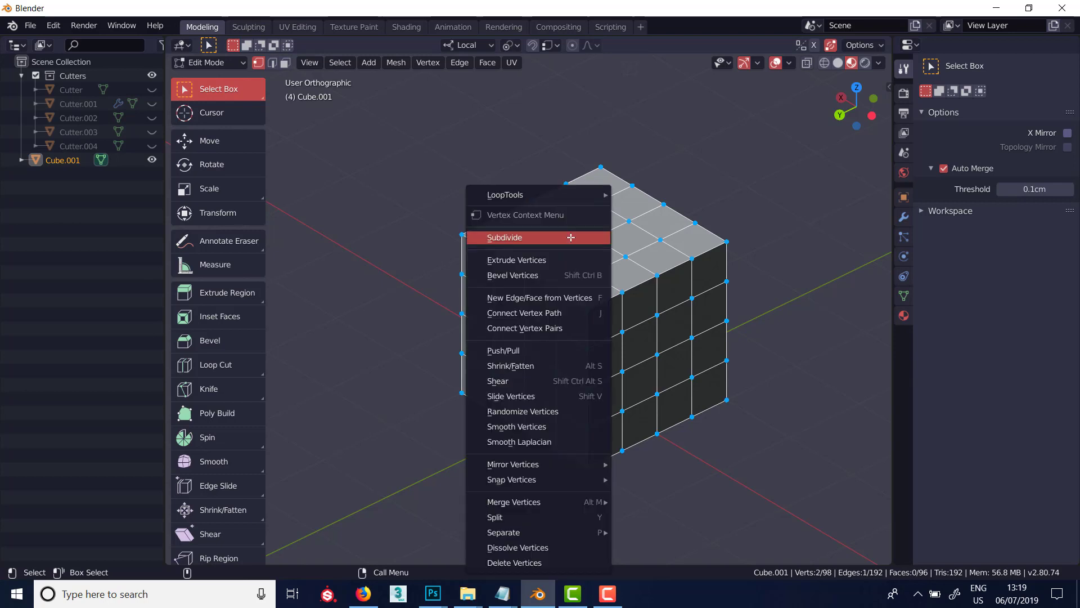
left_click(522, 239)
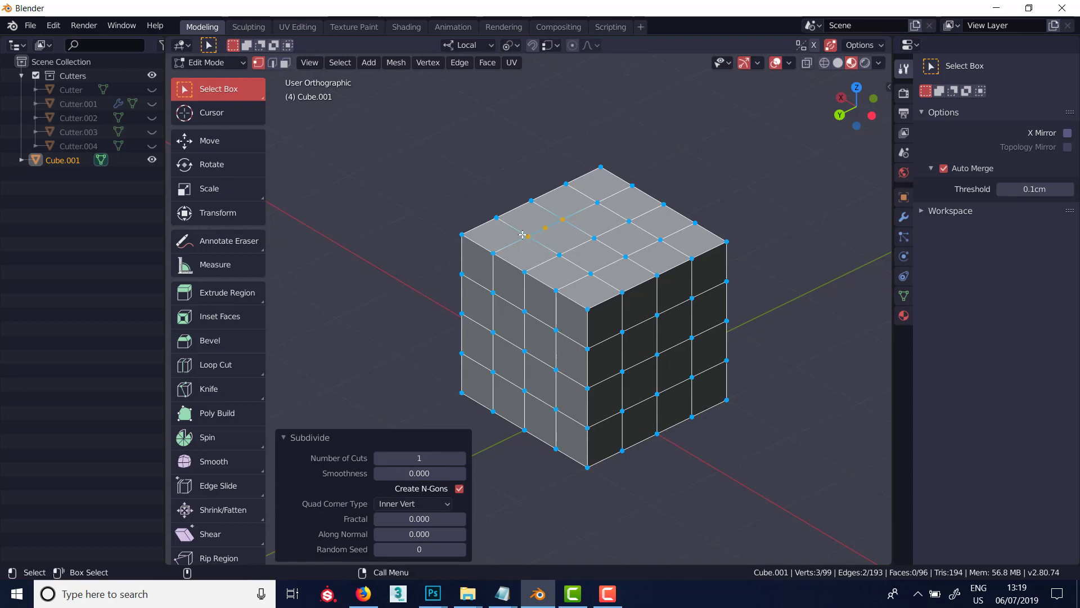
key("ctrl+z")
Select the four corner vertices of an inner top face, subdivide it with one cut, and undo the subdivision.
left_click_drag(525, 213, 599, 262)
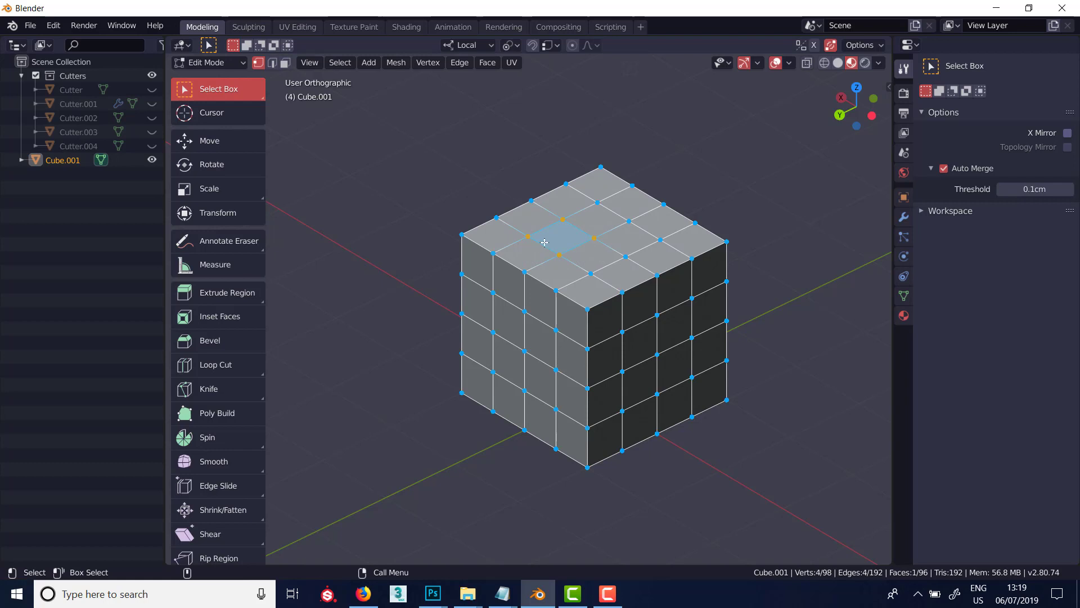
right_click(570, 243)
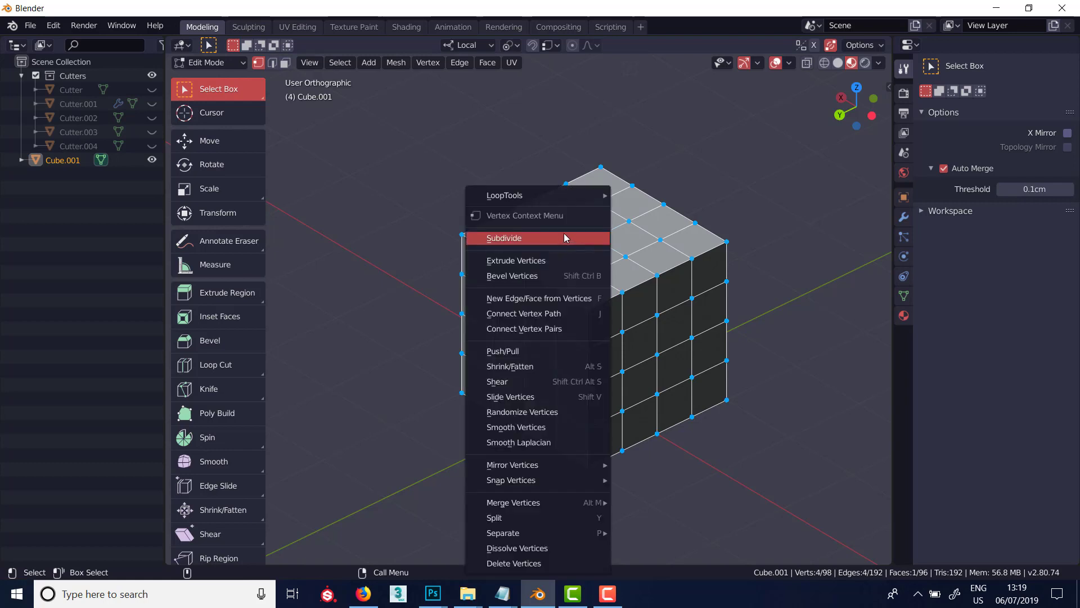
left_click(564, 238)
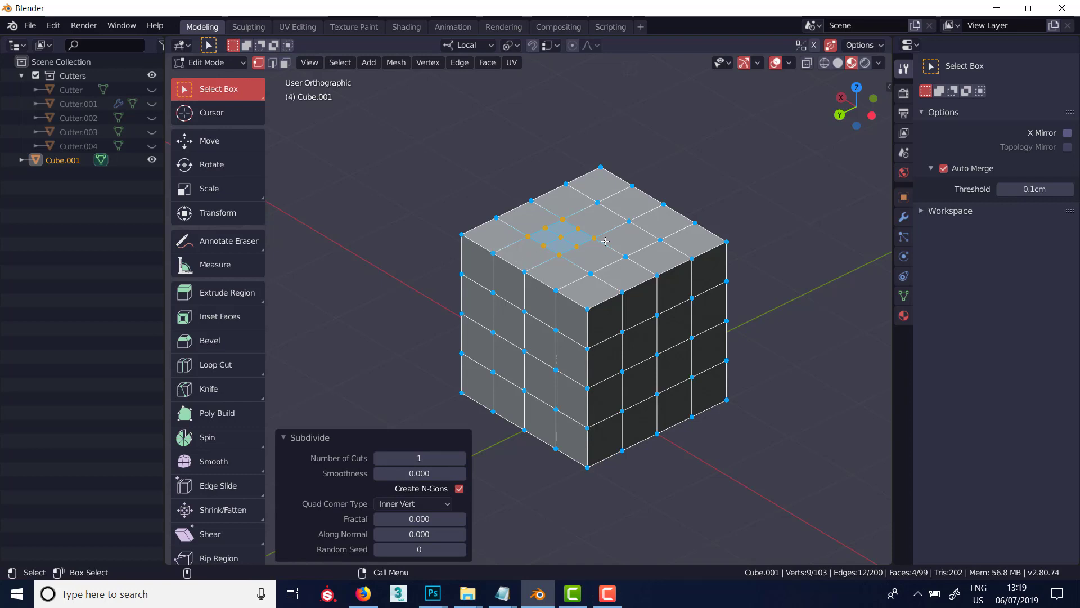
key("ctrl+z")
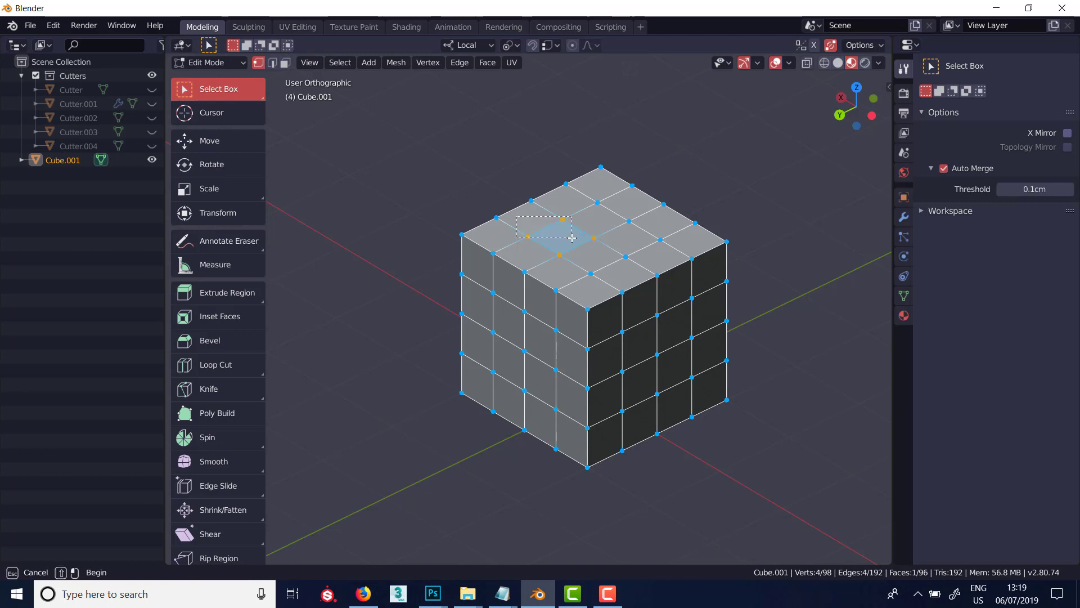
Subdivide a single inner edge of the top in edge mode, check the added vertex in vertex mode, and undo the subdivision.
key("ctrl+z")
key("2")
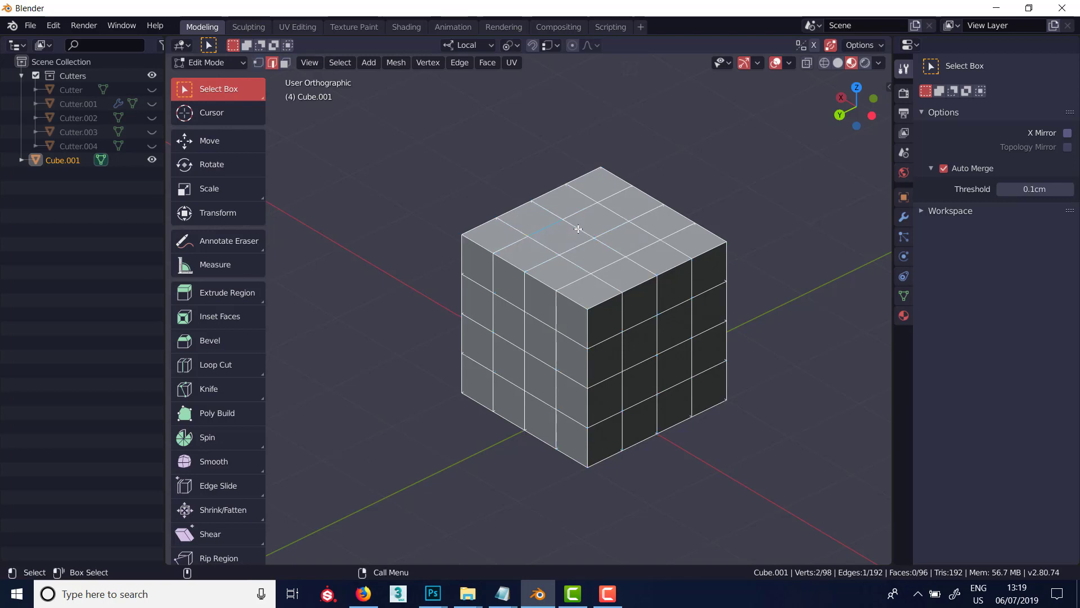
right_click(565, 215)
left_click(546, 177)
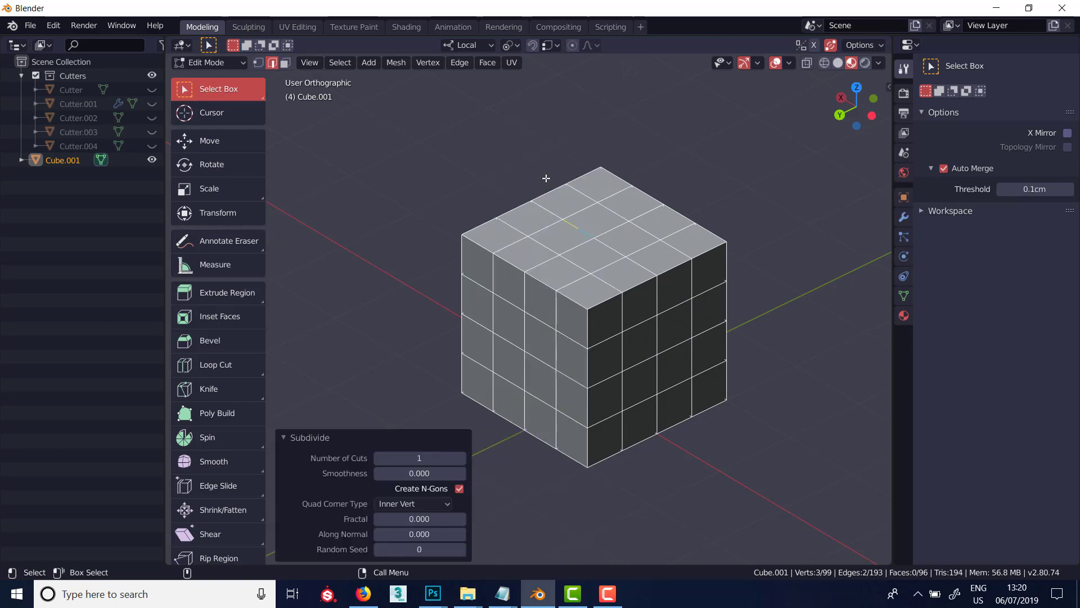
key("1")
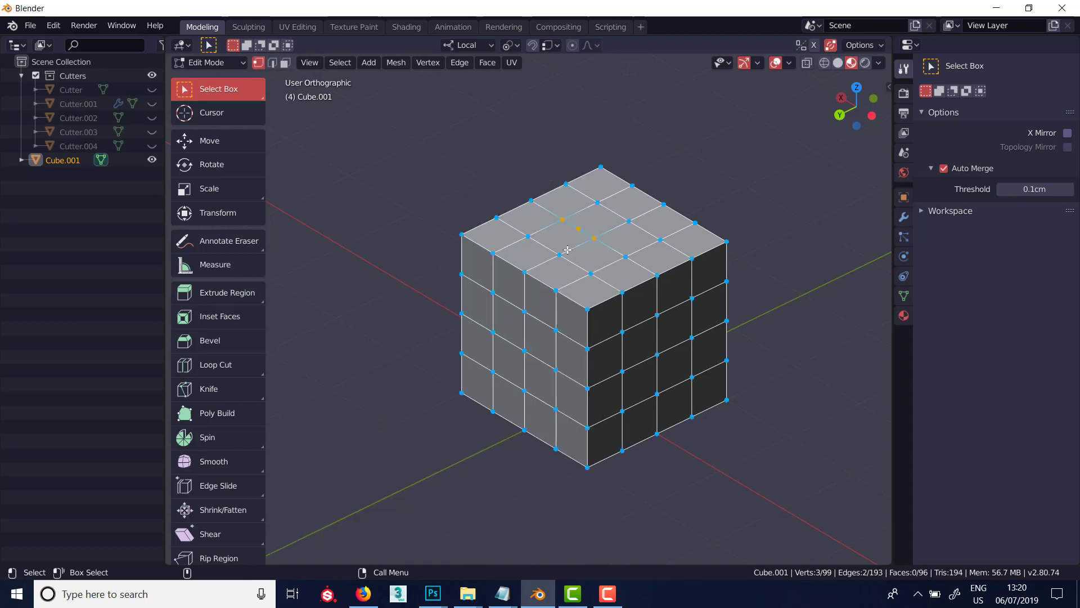
key("ctrl+z")
key("ctrl+z")
Subdivide the edge between the two selected vertices on the cube's top with one cut in vertex mode.
right_click(607, 242)
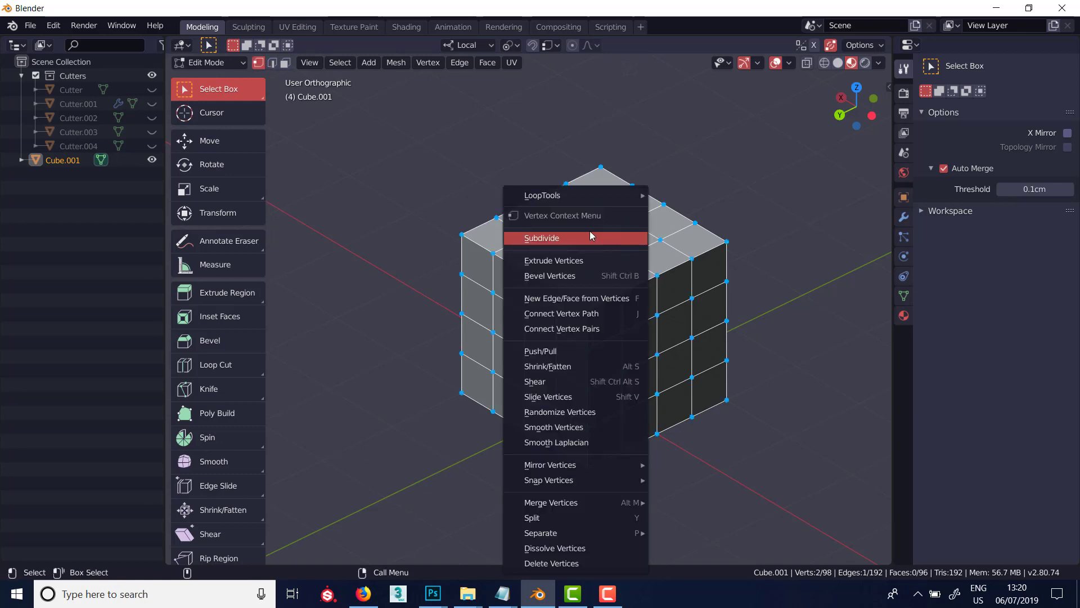
left_click(593, 237)
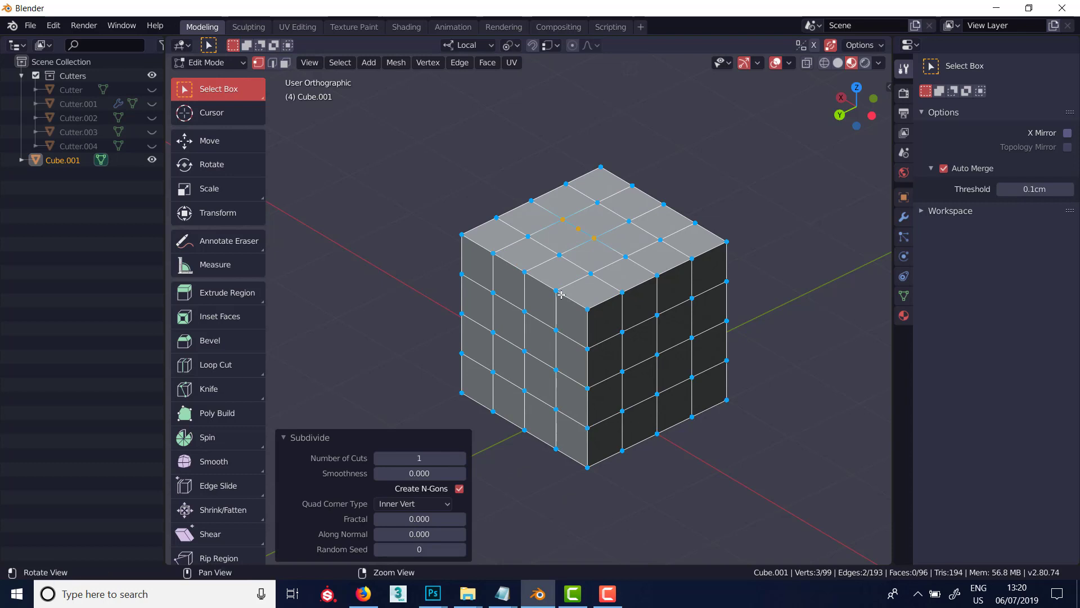
middle_click_drag(726, 212, 554, 284)
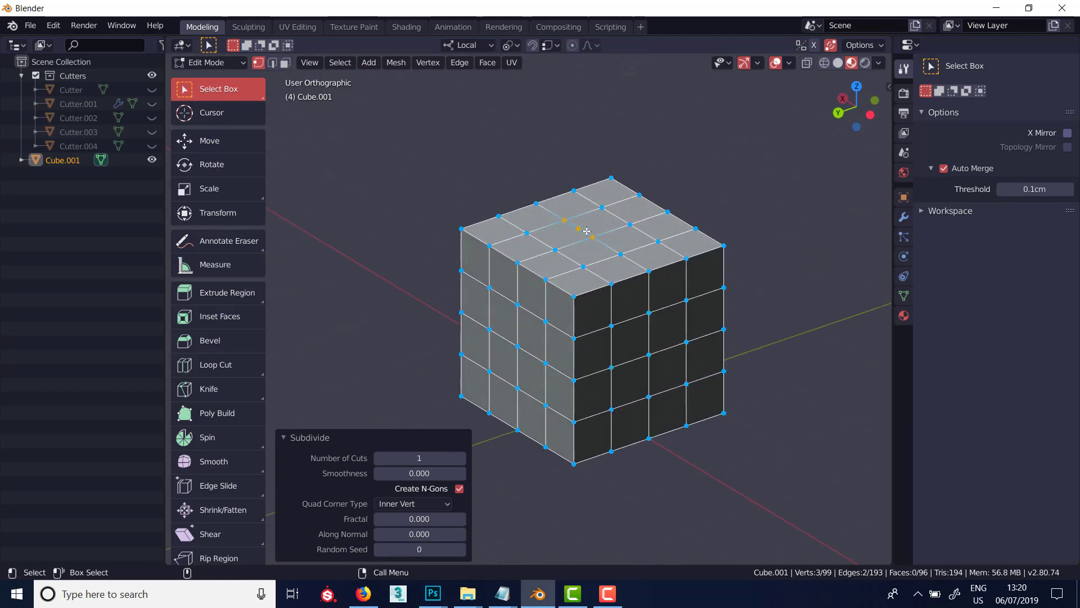
In edge mode, select four stacked horizontal edges in the second column of the cube's dark side and subdivide them with one cut.
left_click_drag(595, 264, 665, 337)
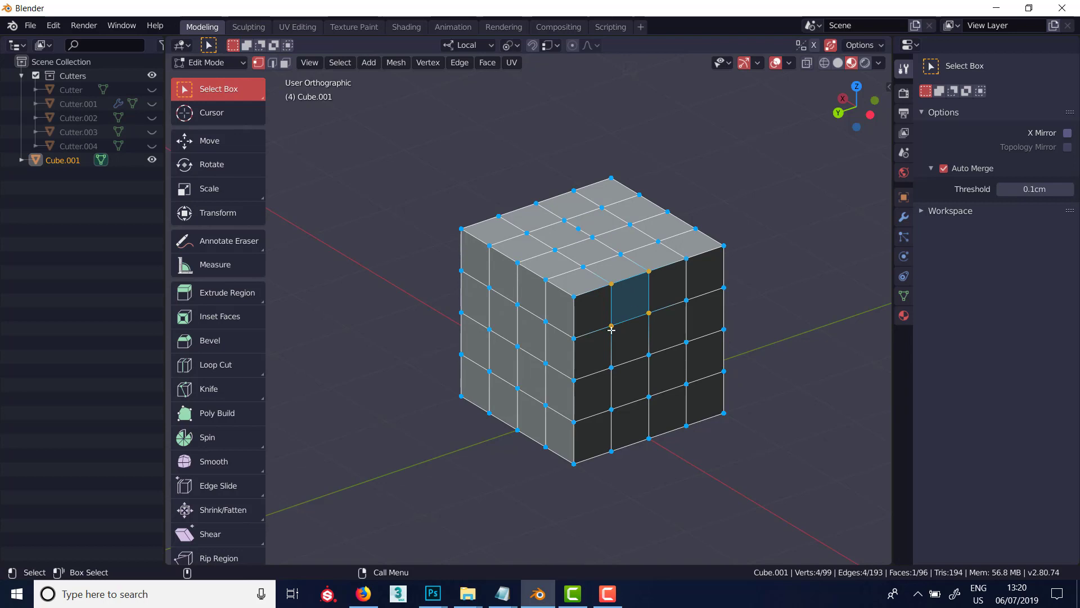
key("2")
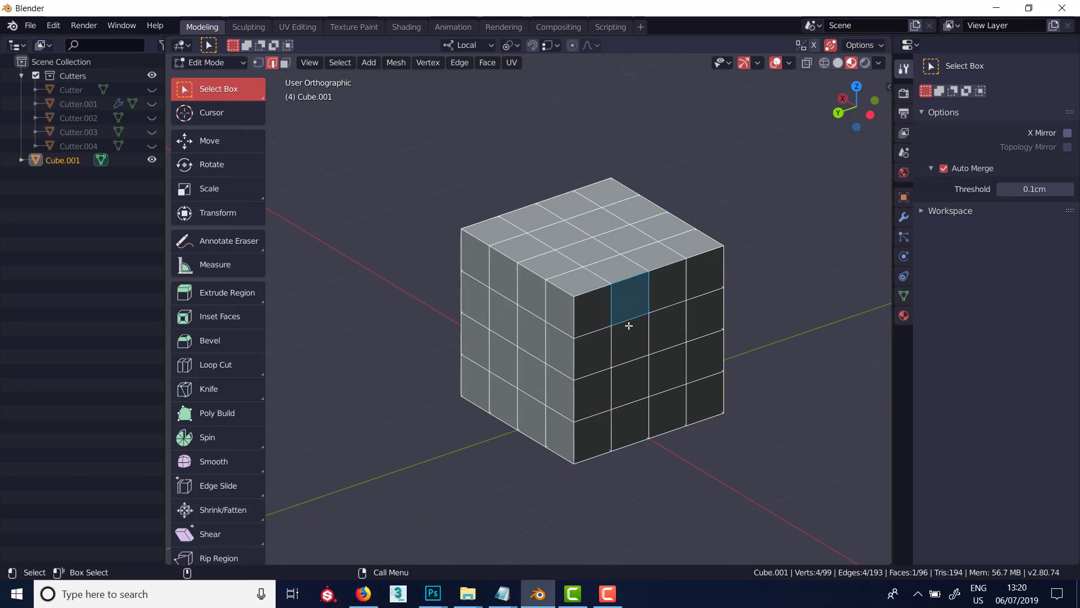
left_click(627, 279)
left_click(632, 319, "shift")
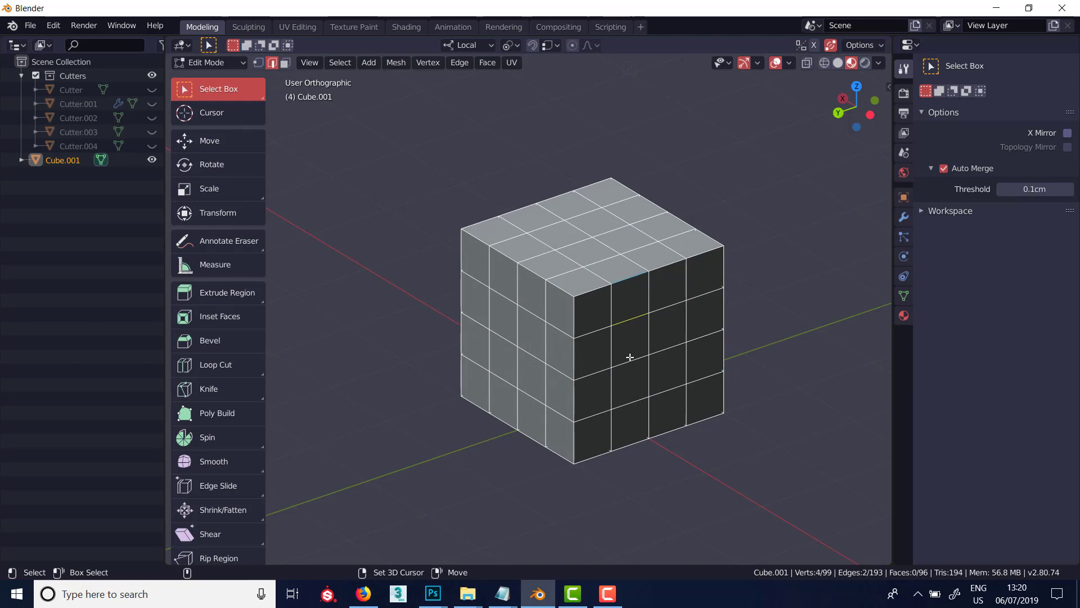
left_click(630, 358, "shift")
left_click(626, 402, "shift")
right_click(584, 200)
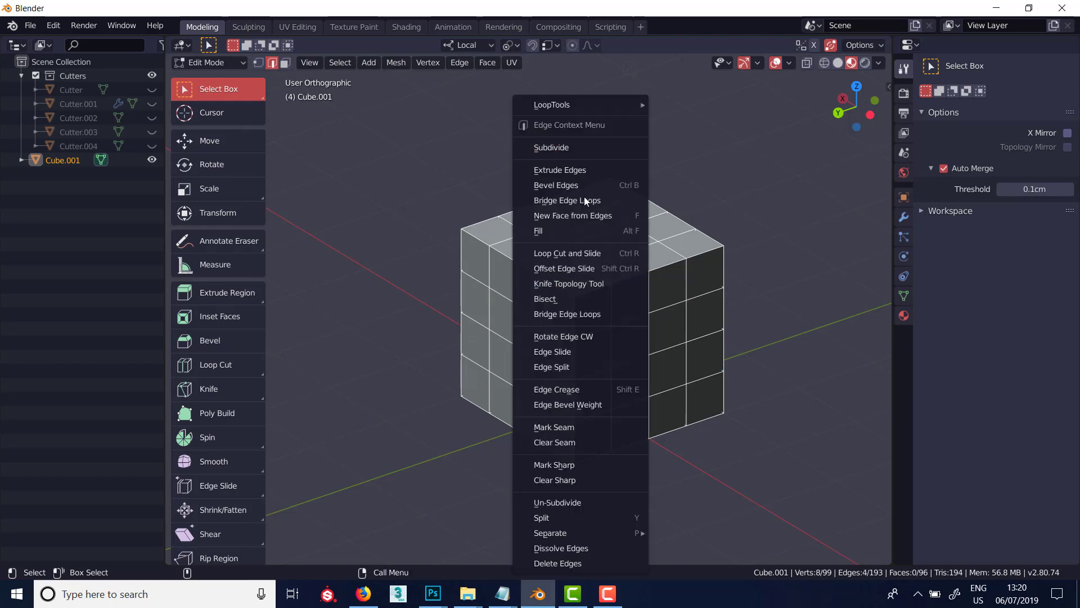
left_click(594, 149)
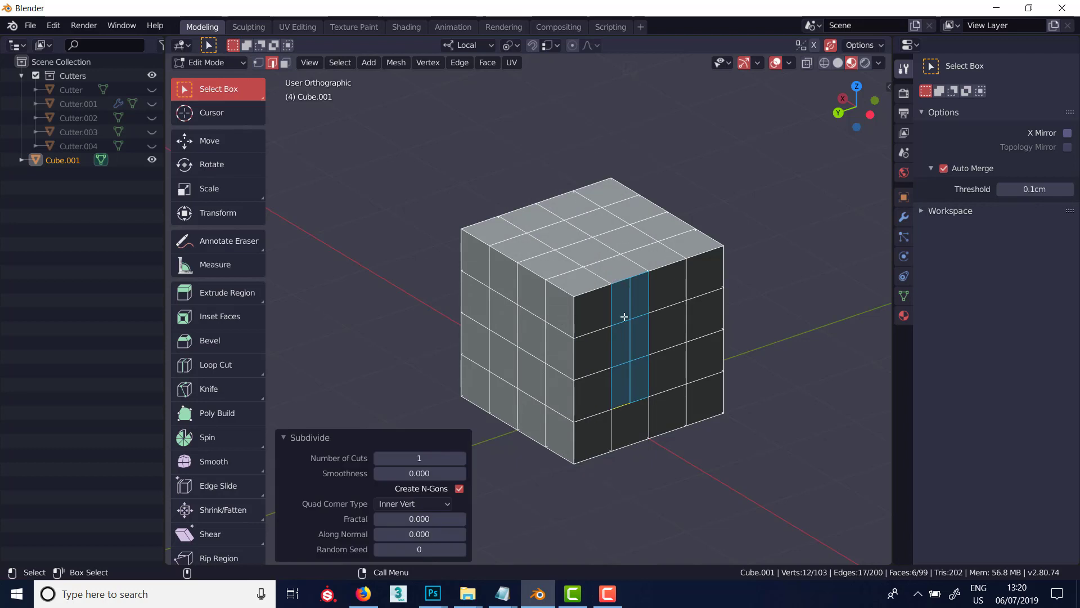
middle_click_drag(597, 299, 561, 314)
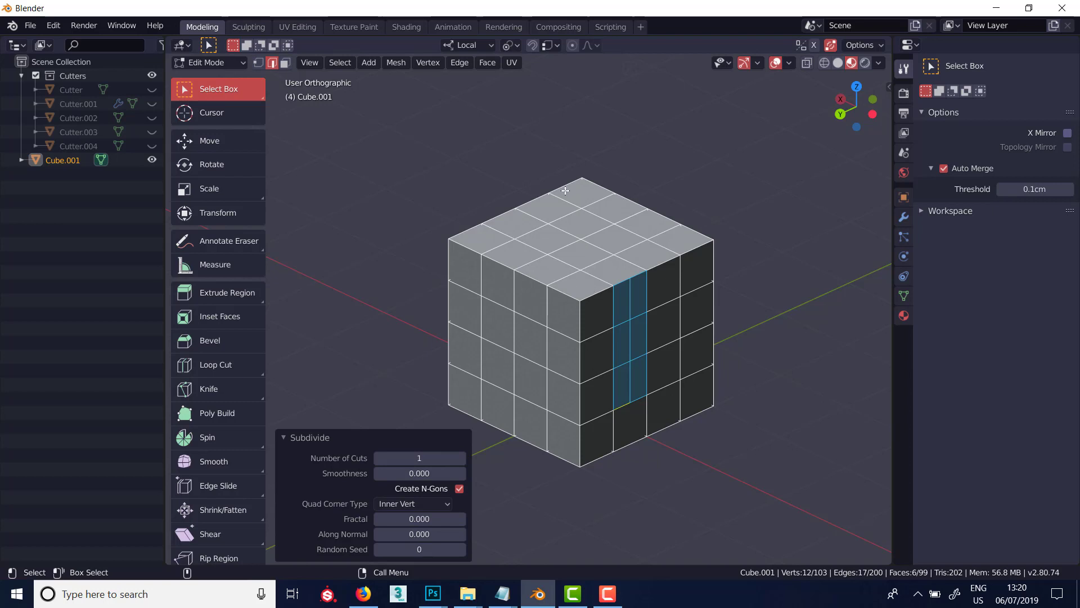
Box-select the edges across the cube's upper part, and reduce the selection to the single edge at the top's left corner.
left_click(581, 159)
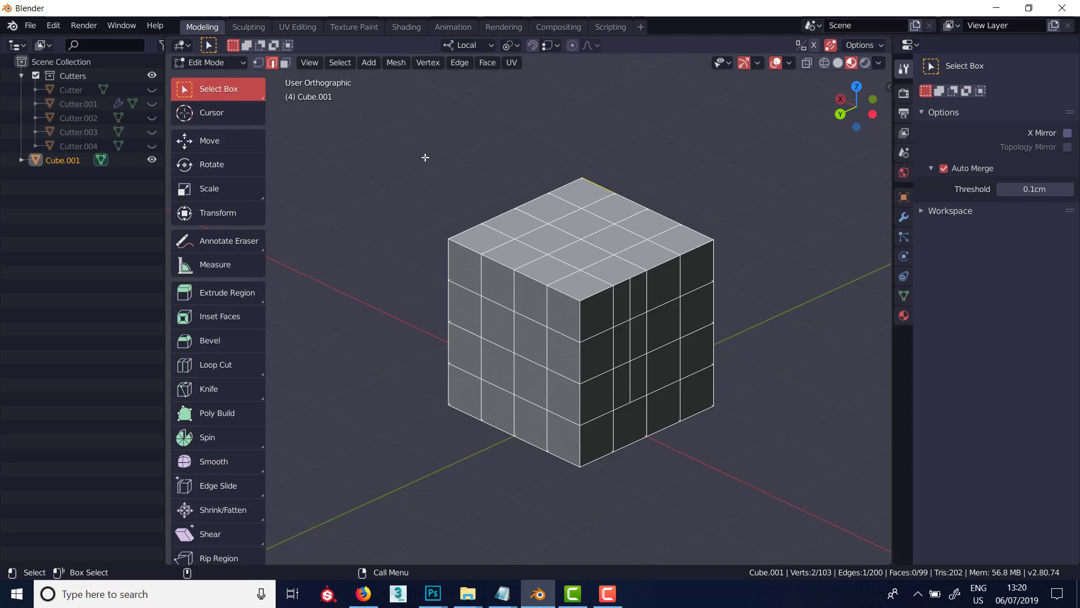
left_click_drag(420, 148, 754, 316)
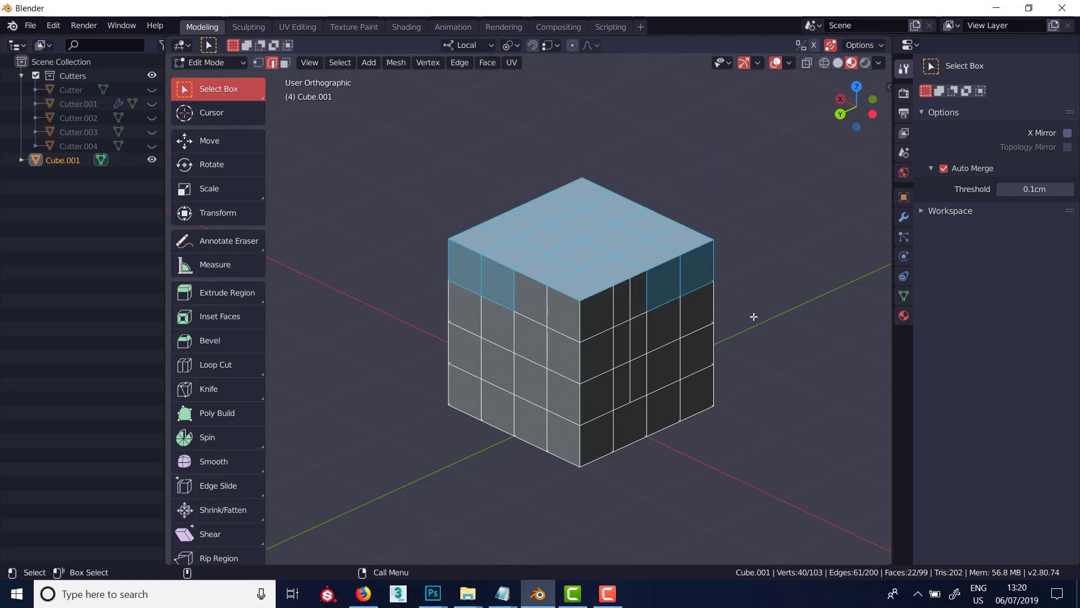
left_click(447, 213)
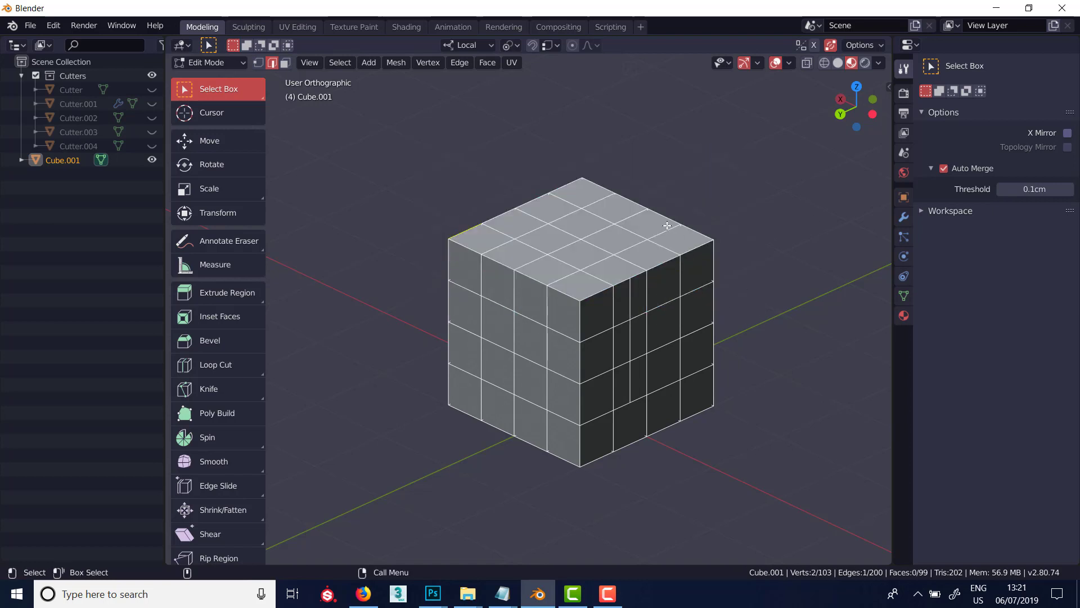